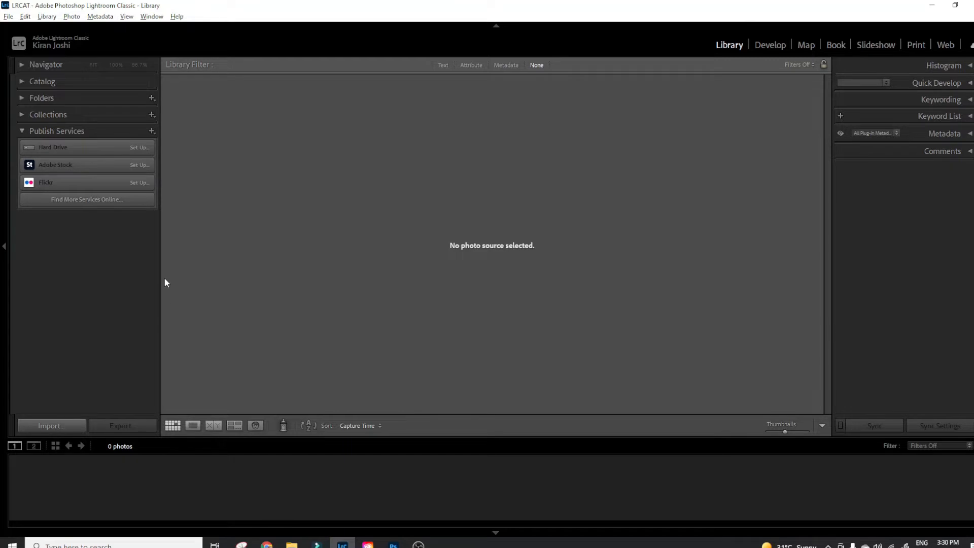
left_click(9, 18)
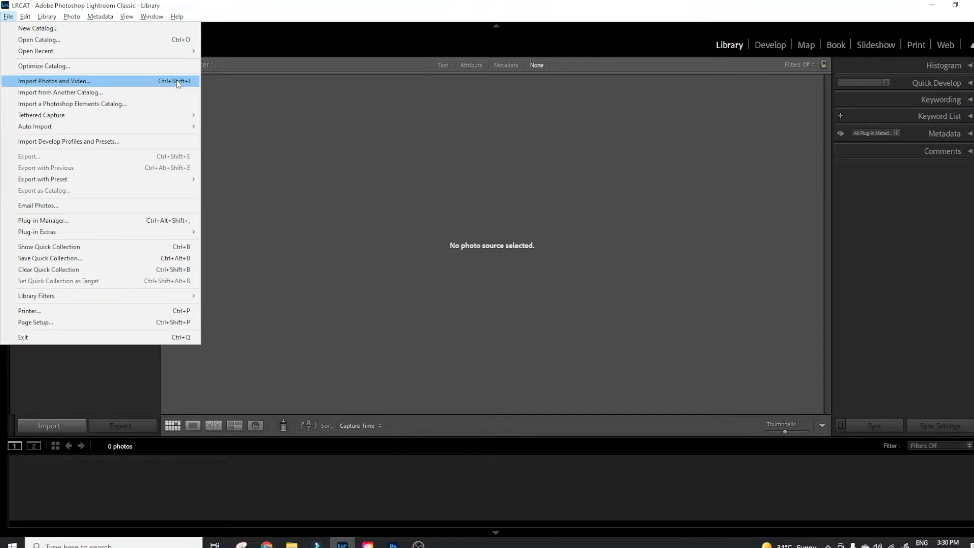
left_click(327, 284)
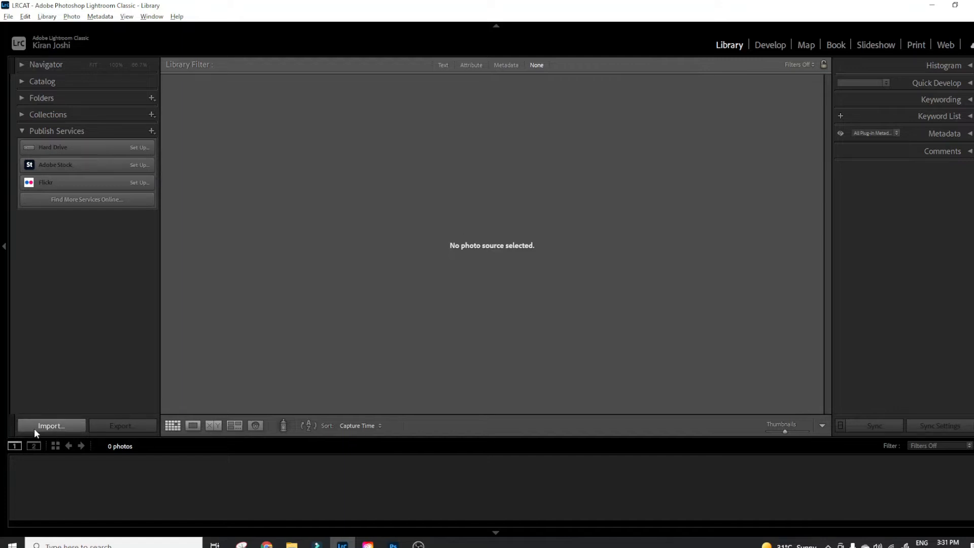
left_click(771, 42)
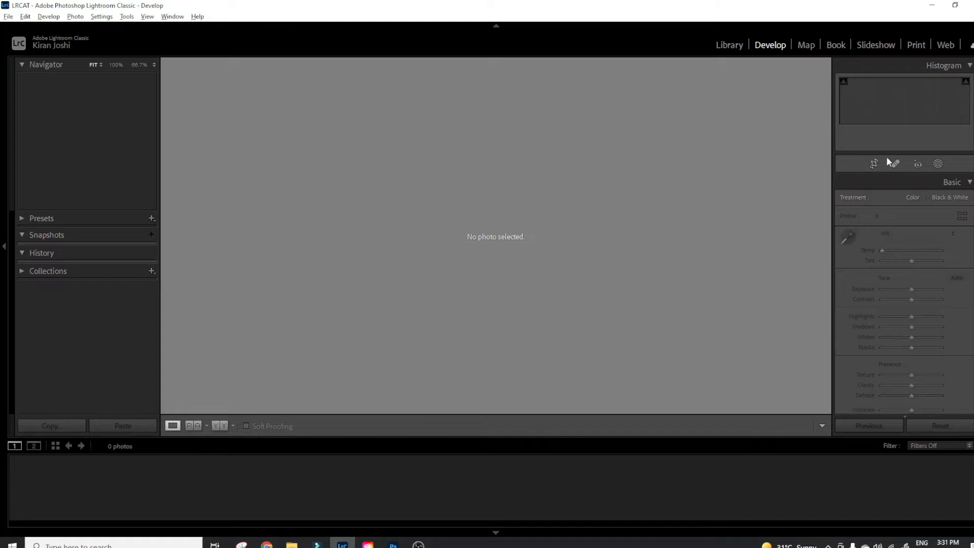
left_click(735, 48)
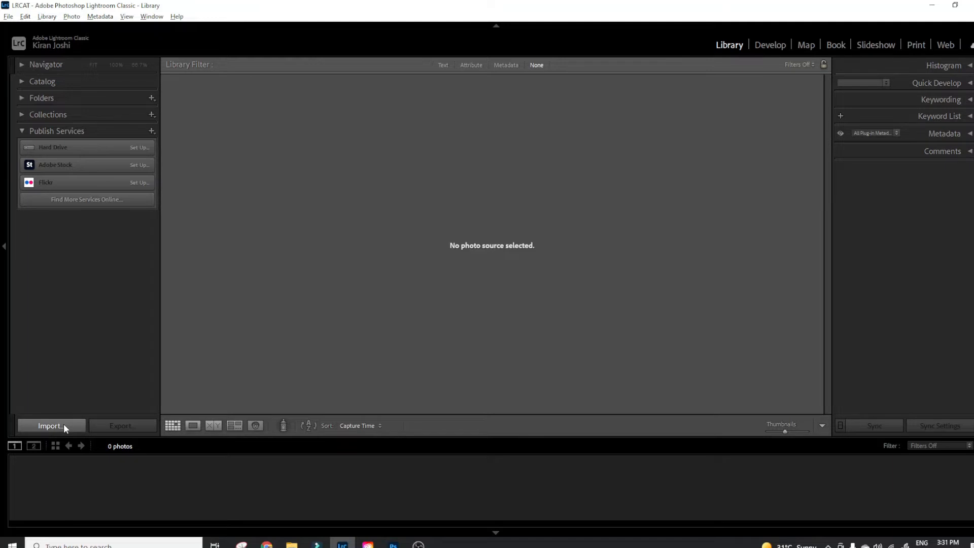
Step: Start a photo import from the NIKON Z 9 (E:) card and check the list of available import sources
left_click(50, 426)
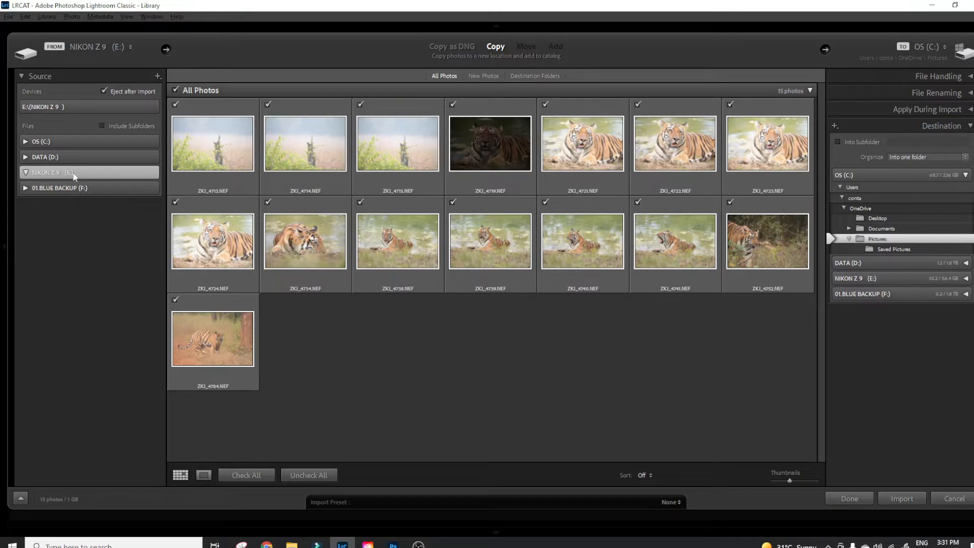
left_click(107, 50)
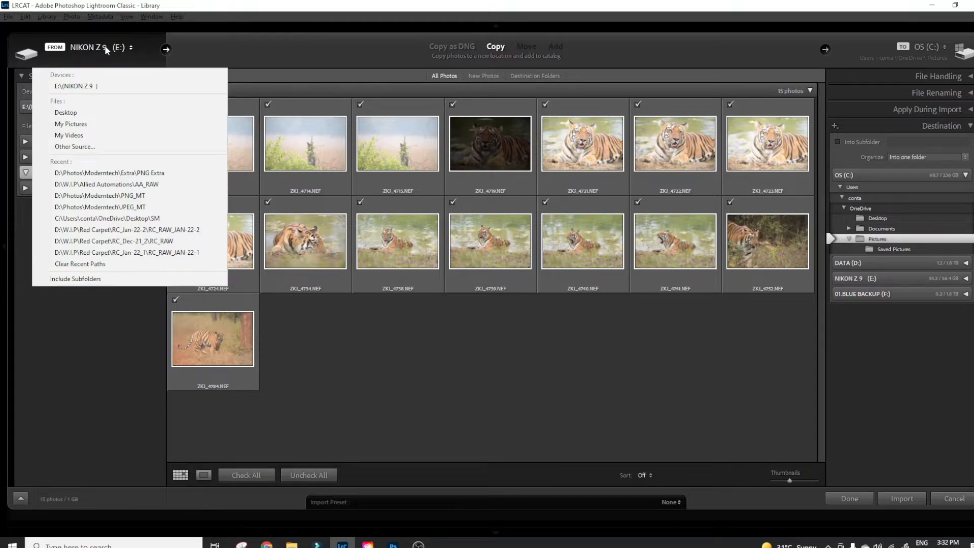
left_click(220, 48)
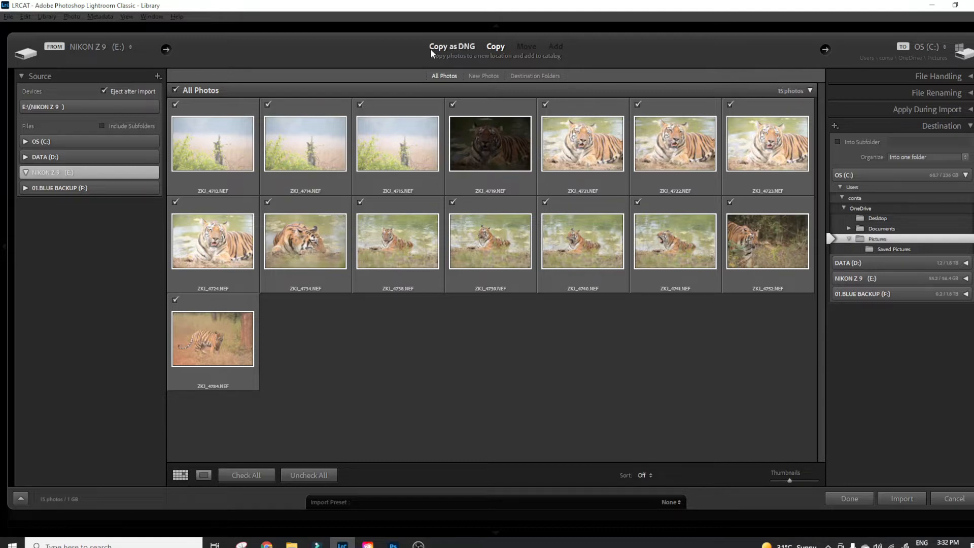
Step: Set the import method to Copy as DNG, and exclude photo ZKJ_4715.NEF from the import before including it again
left_click(495, 46)
left_click(456, 47)
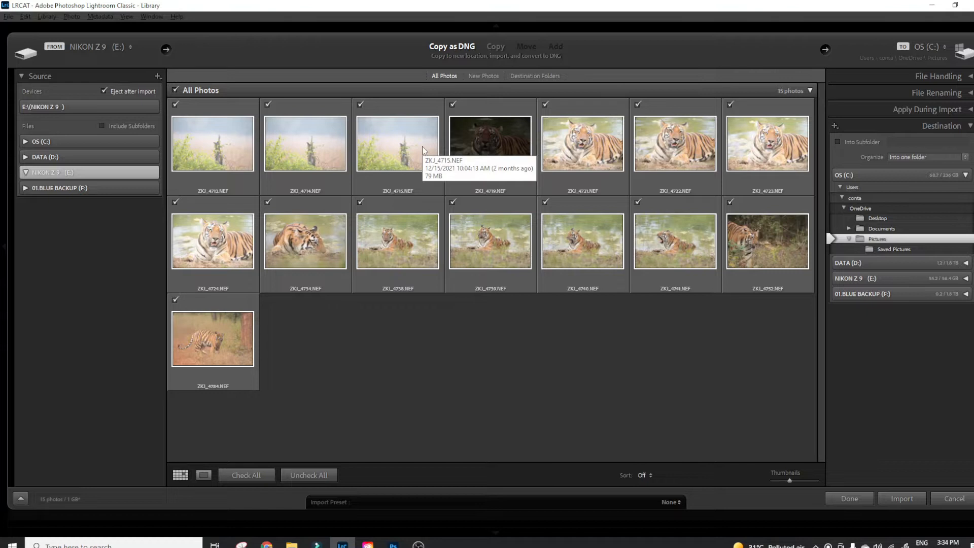
left_click(360, 105)
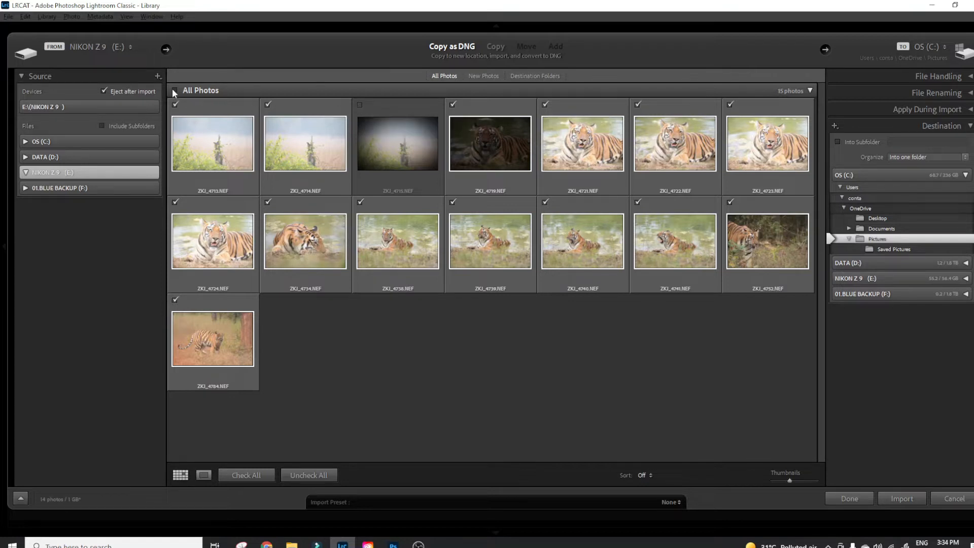
left_click(360, 105)
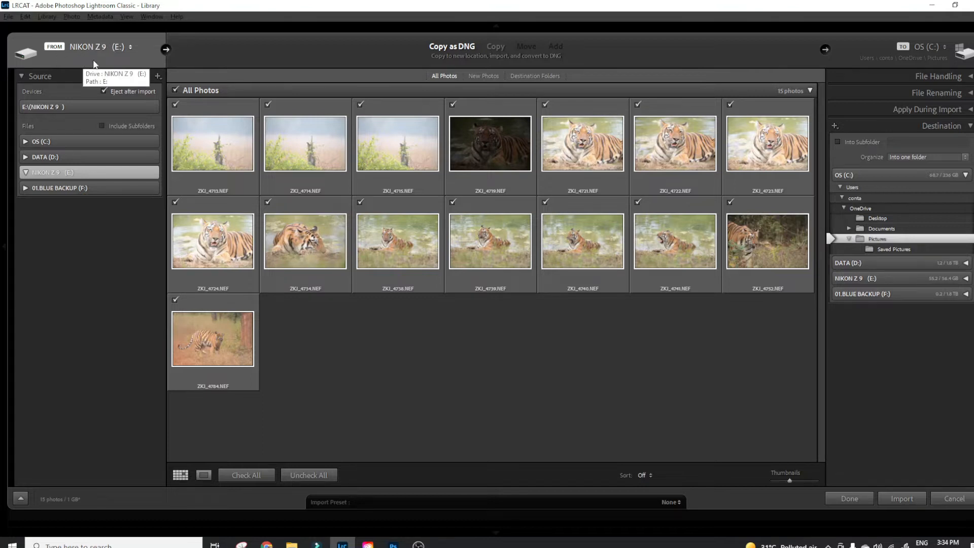
Step: Expand the DATA (D:) drive and its W.I.P folder among the import sources
left_click(25, 157)
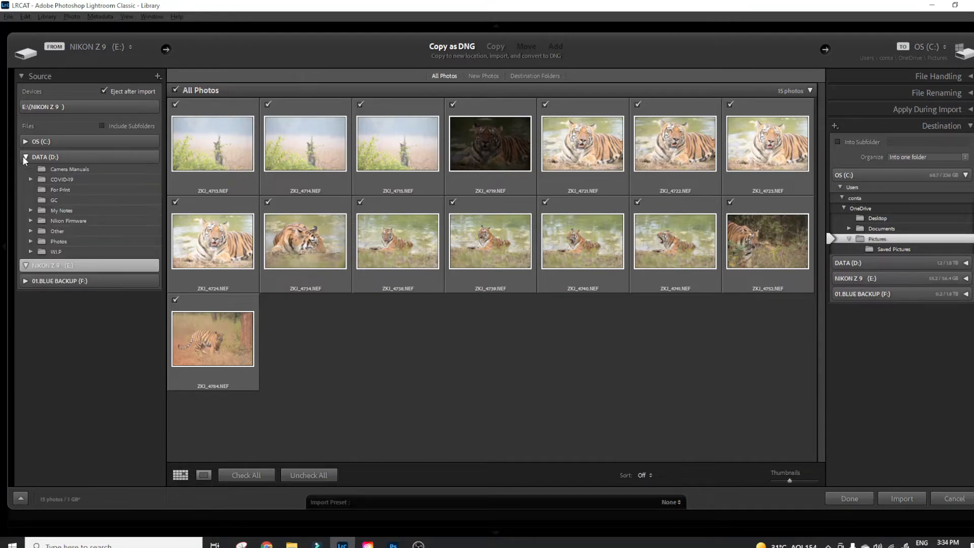
left_click(31, 252)
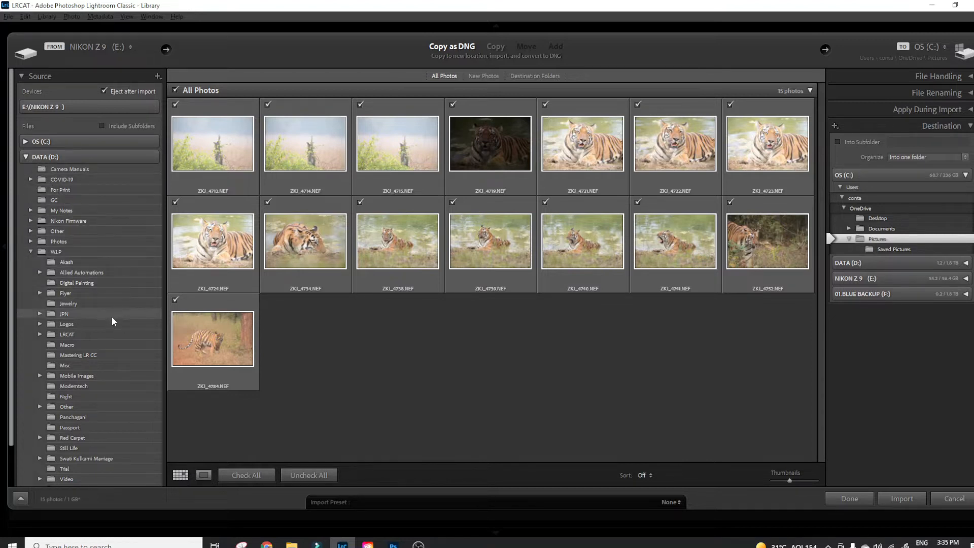
scroll(116, 330, "down", 1)
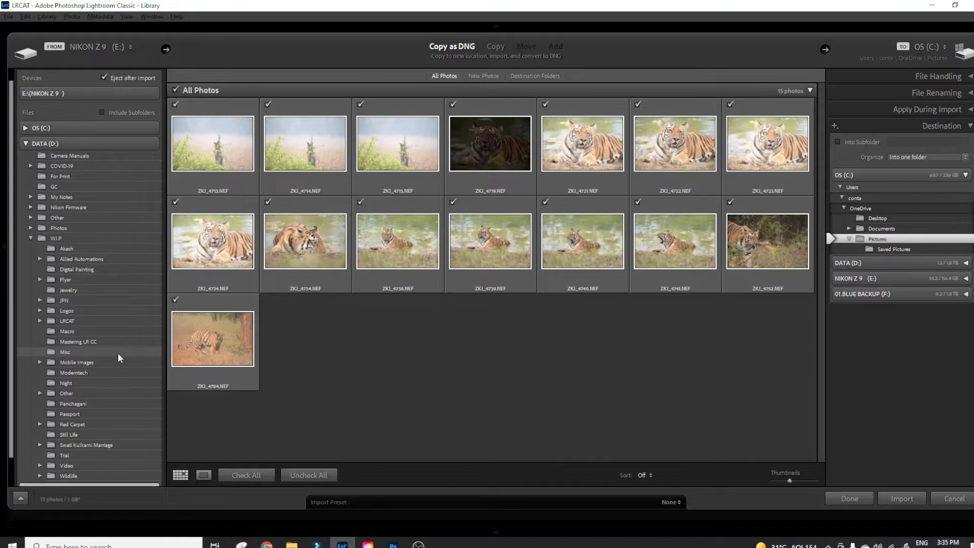
Step: Select the LRCAT folder and its LRCAT.lrcat-data subfolder as the import source
left_click(40, 321)
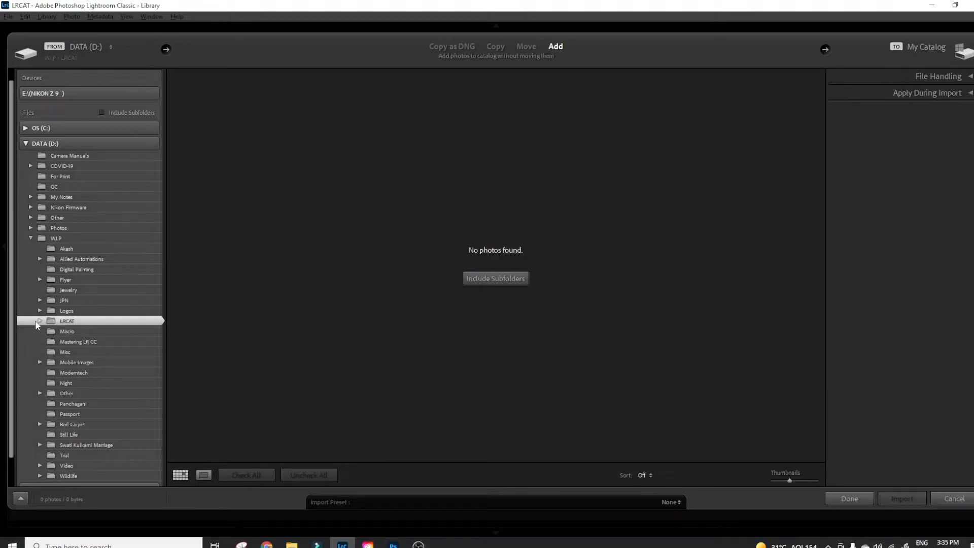
left_click(37, 320)
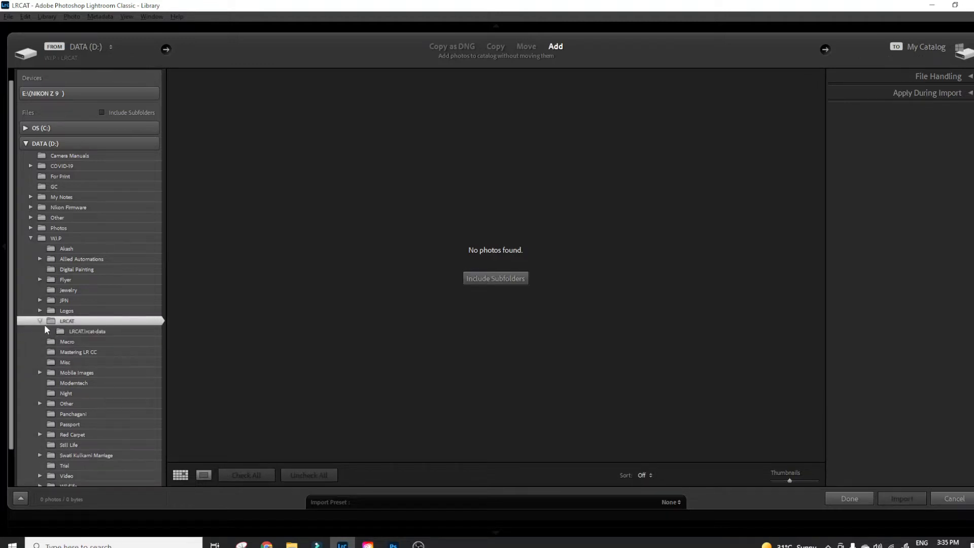
left_click(67, 332)
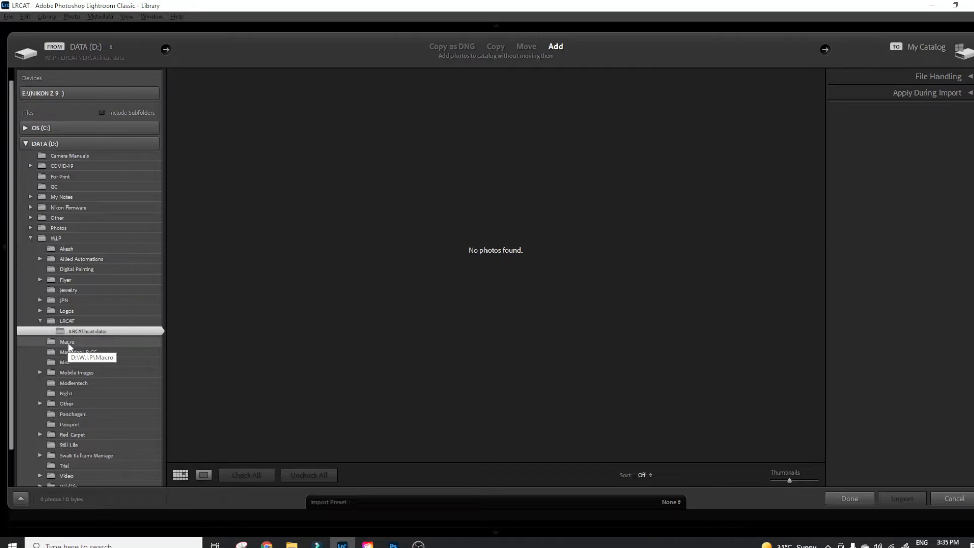
Step: Expand the Wildlife folder inside W.I.P and select its Tadoba-Dec-21 subfolder as the import source
scroll(79, 342, "down", 2)
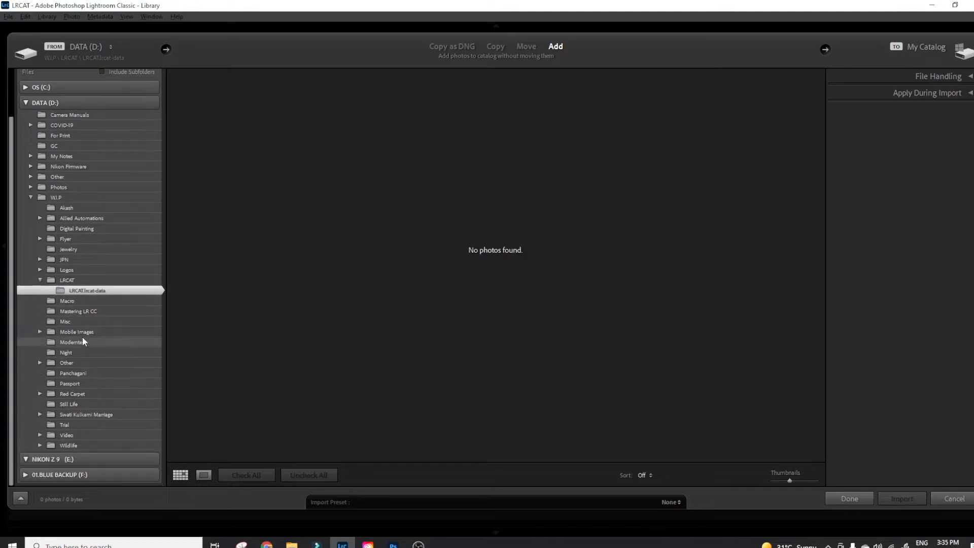
left_click(39, 444)
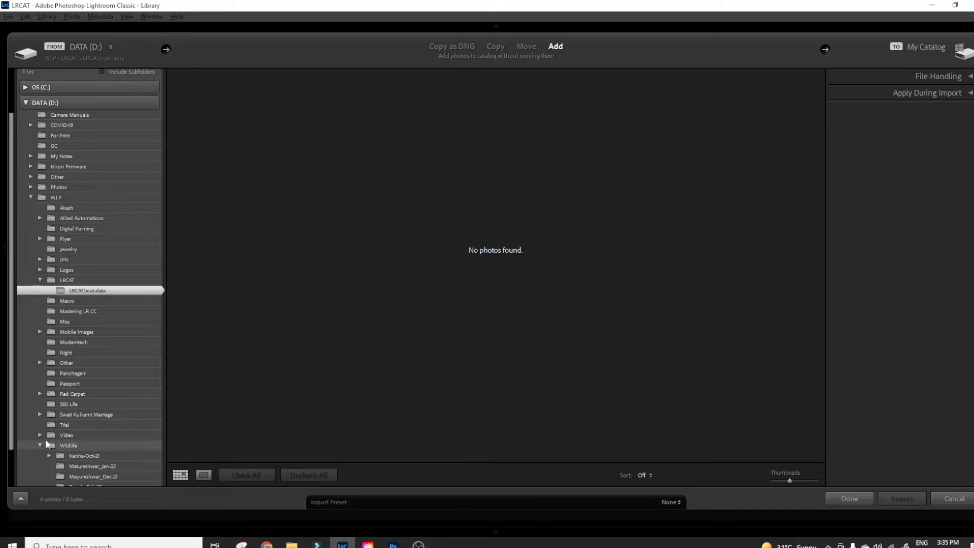
scroll(74, 428, "down", 2)
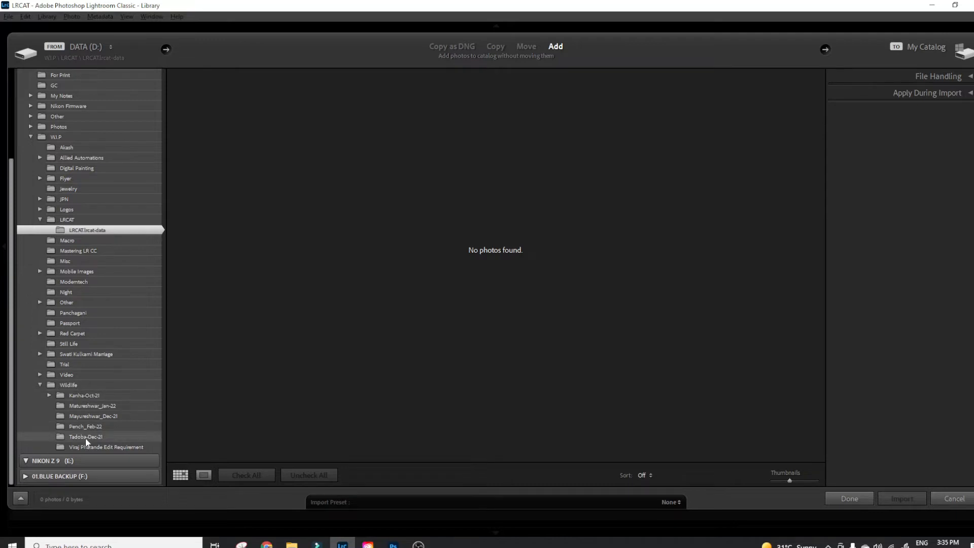
left_click(85, 438)
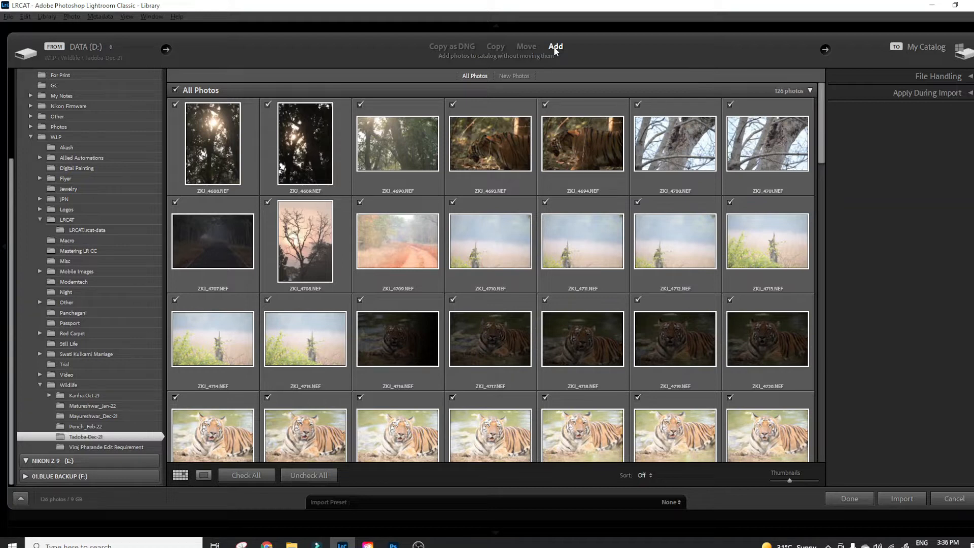
Step: Collapse the Wildlife folder and select the Mastering LR CC folder as the import source
left_click(39, 385)
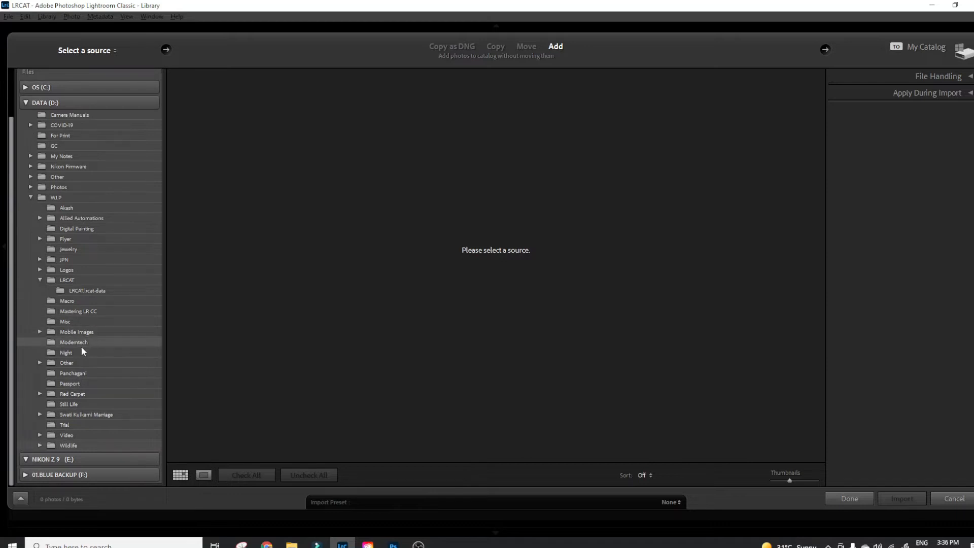
left_click(68, 310)
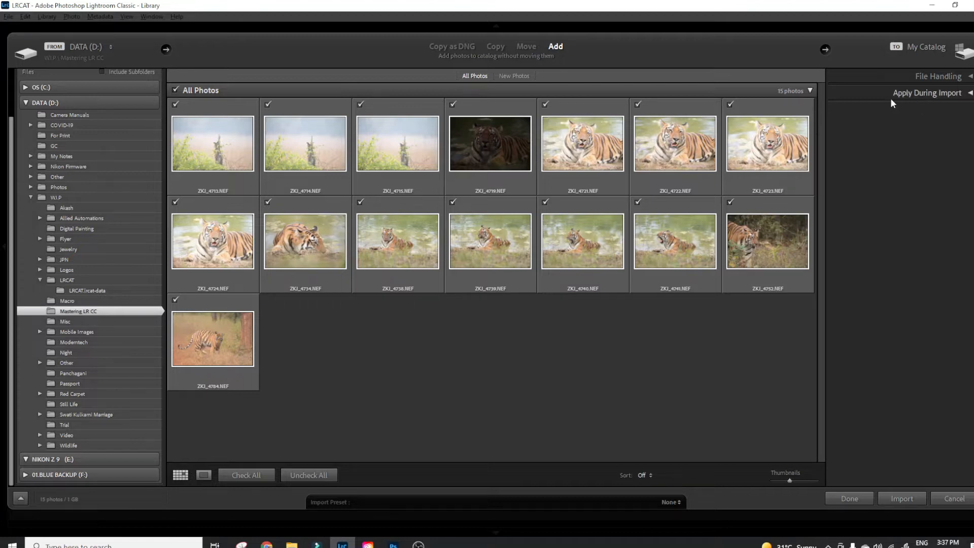
Step: Expand the File Handling and Apply During Import options, try Minimal and 1:1 for Build Previews, and settle on Standard
left_click(969, 77)
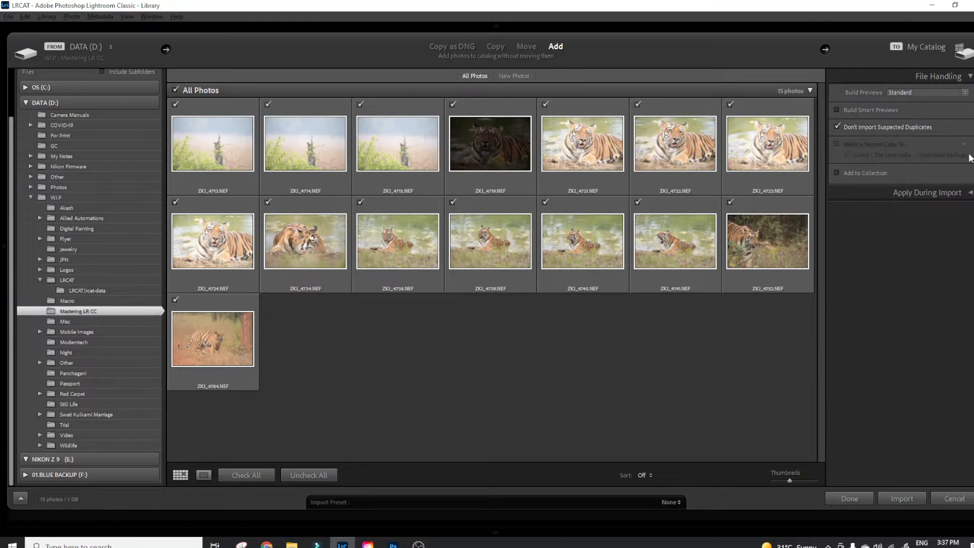
left_click(970, 193)
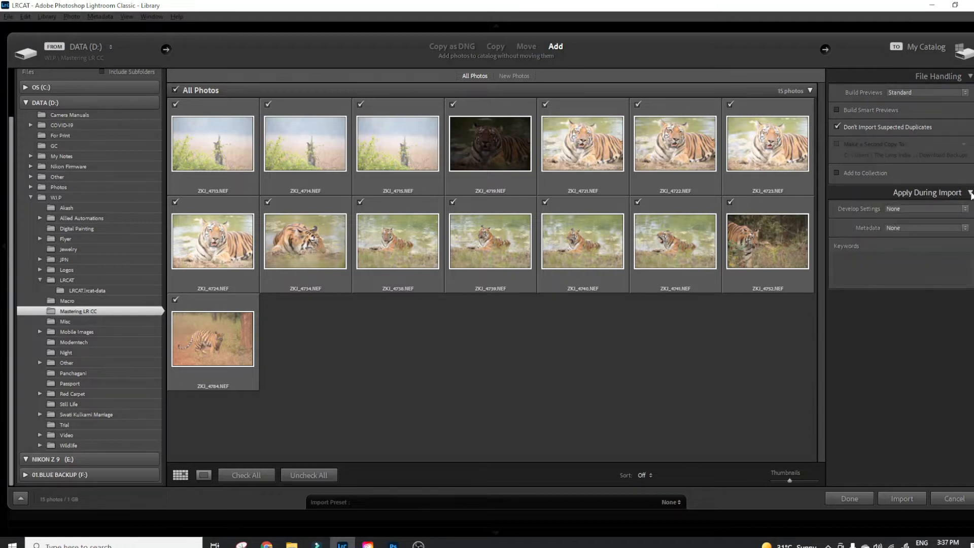
left_click(913, 91)
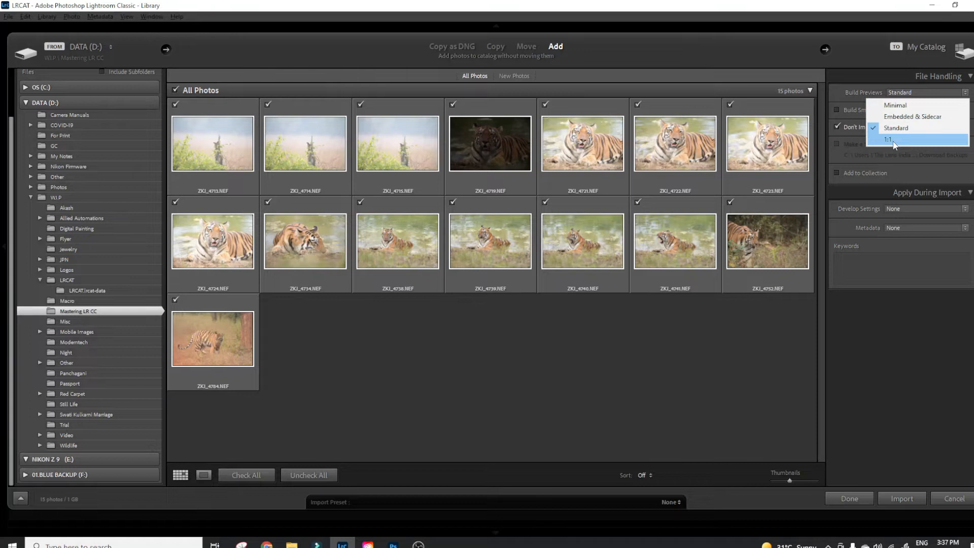
left_click(900, 104)
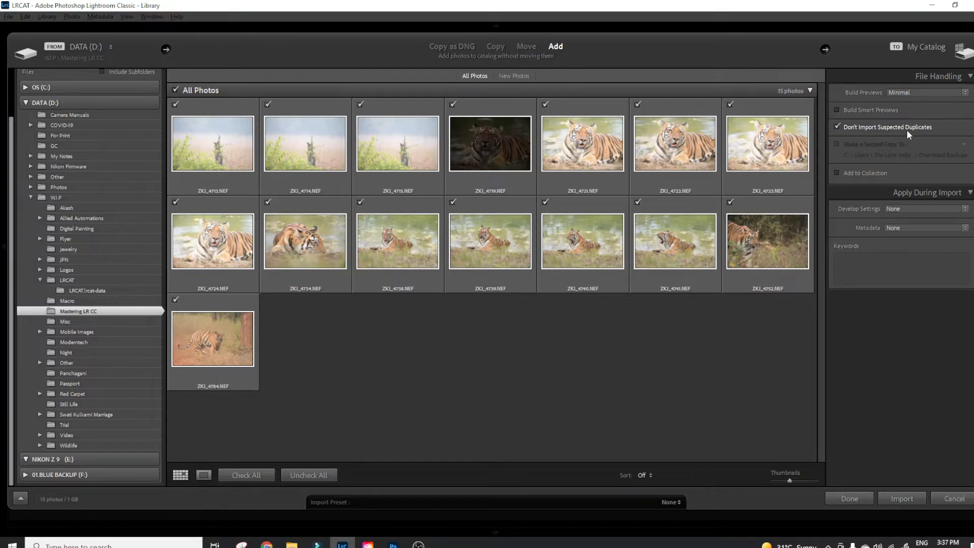
left_click(902, 93)
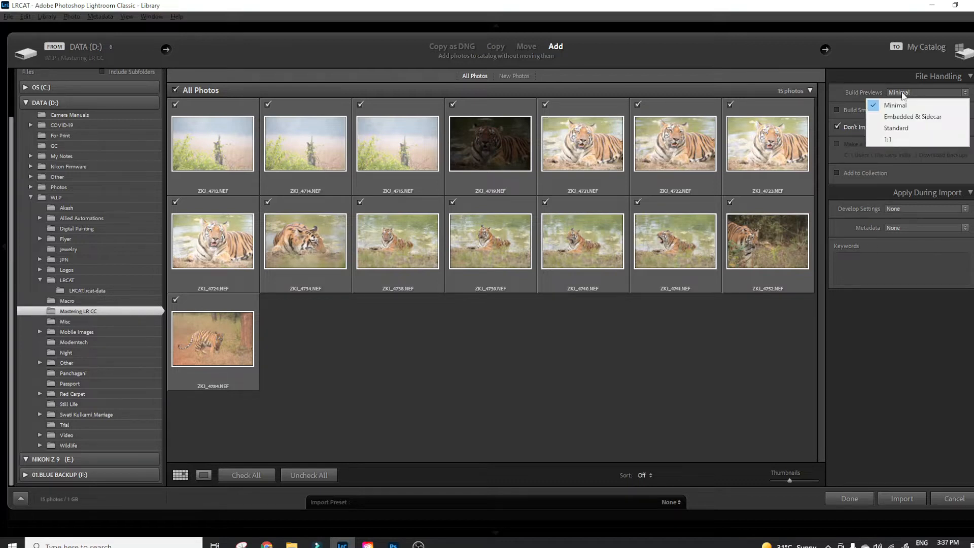
left_click(895, 141)
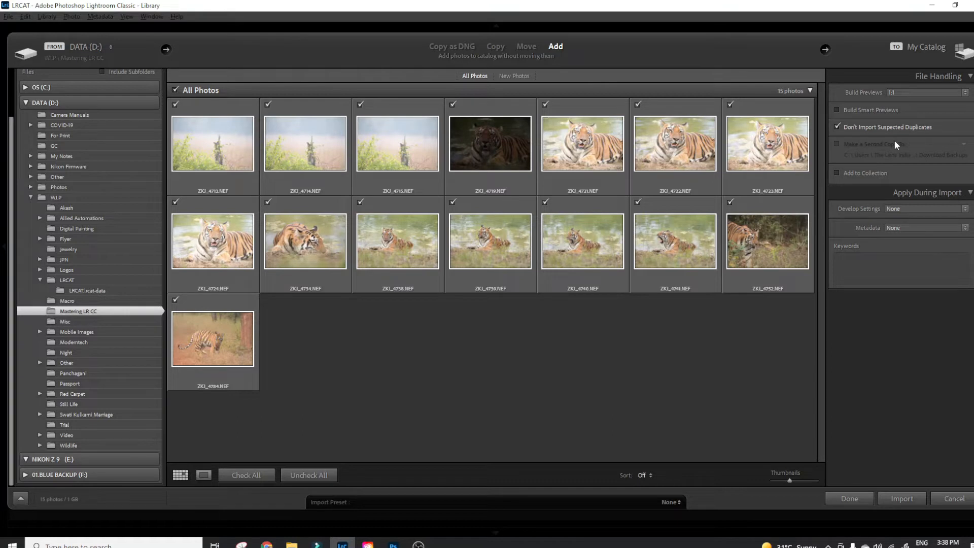
left_click(895, 94)
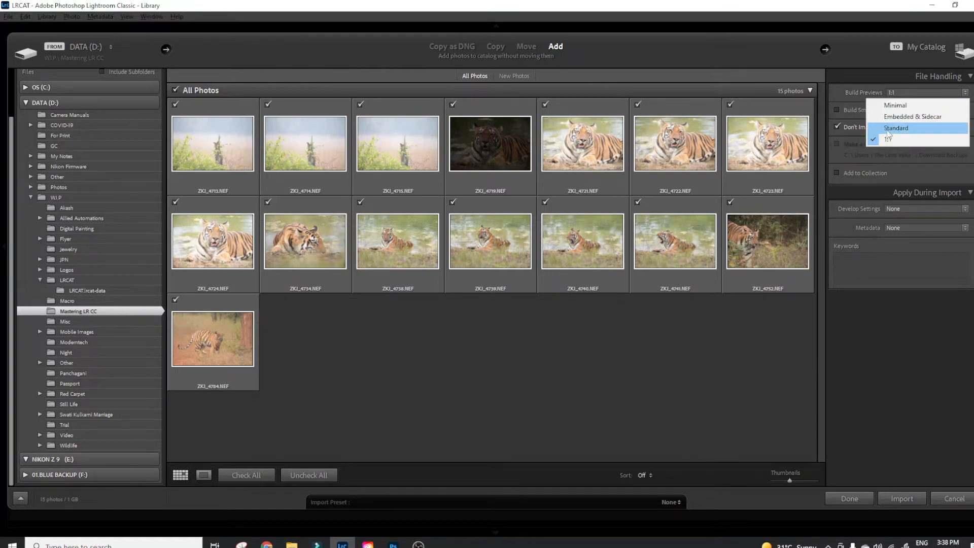
left_click(888, 130)
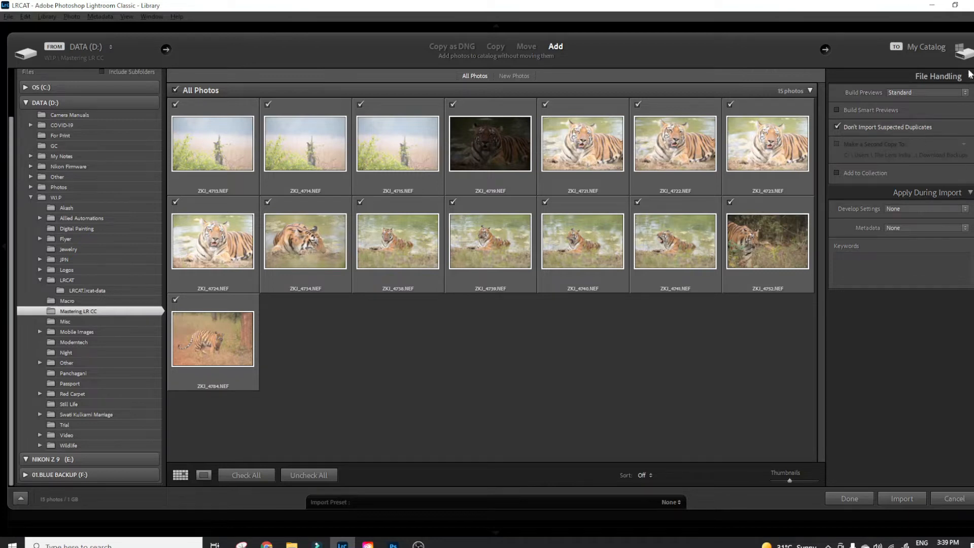
Step: Collapse the File Handling options, and review the develop presets offered during import before choosing None for Develop Settings
left_click(939, 76)
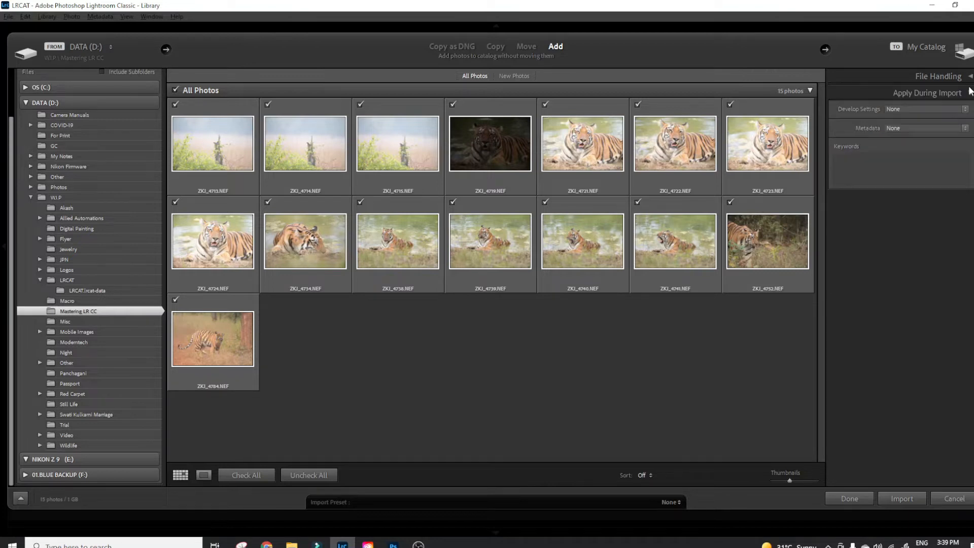
left_click(916, 111)
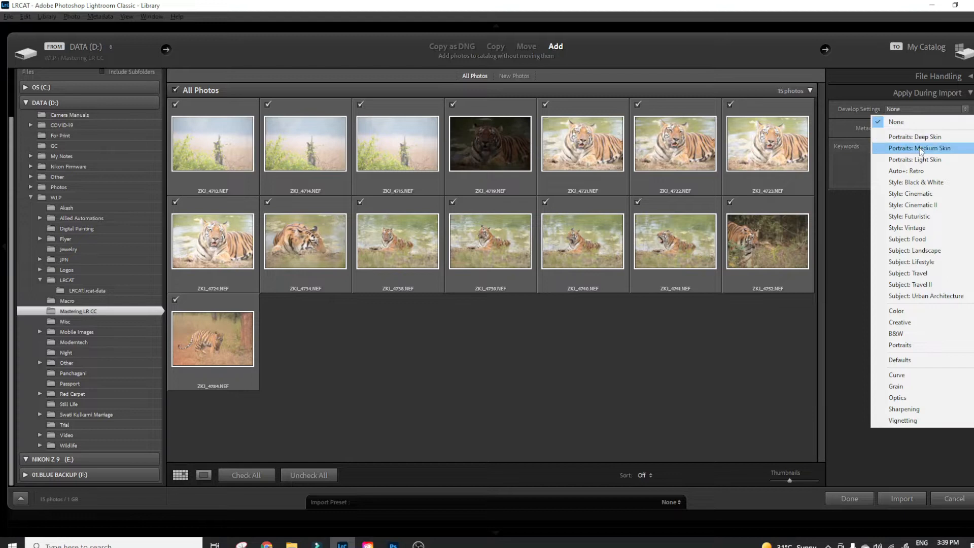
mouse_move(902, 152)
mouse_move(903, 298)
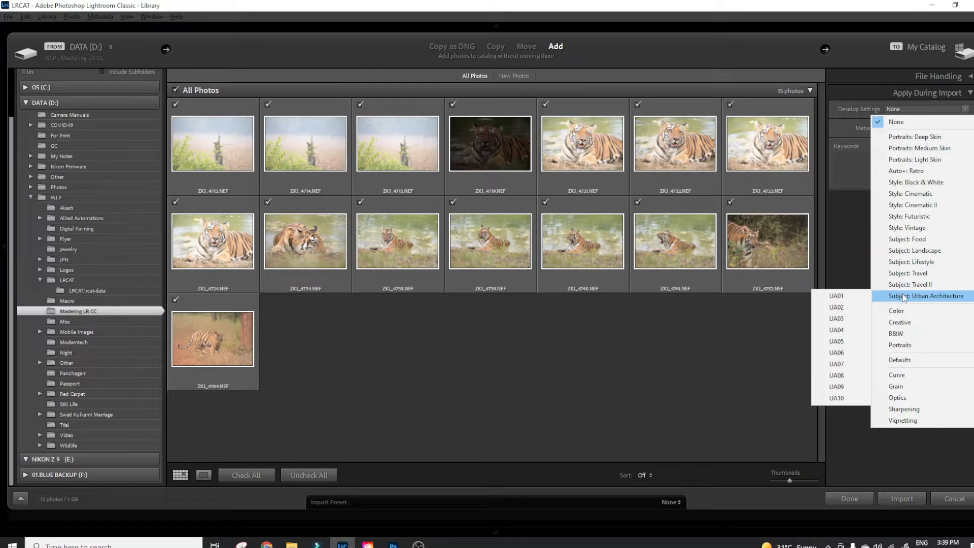
mouse_move(867, 284)
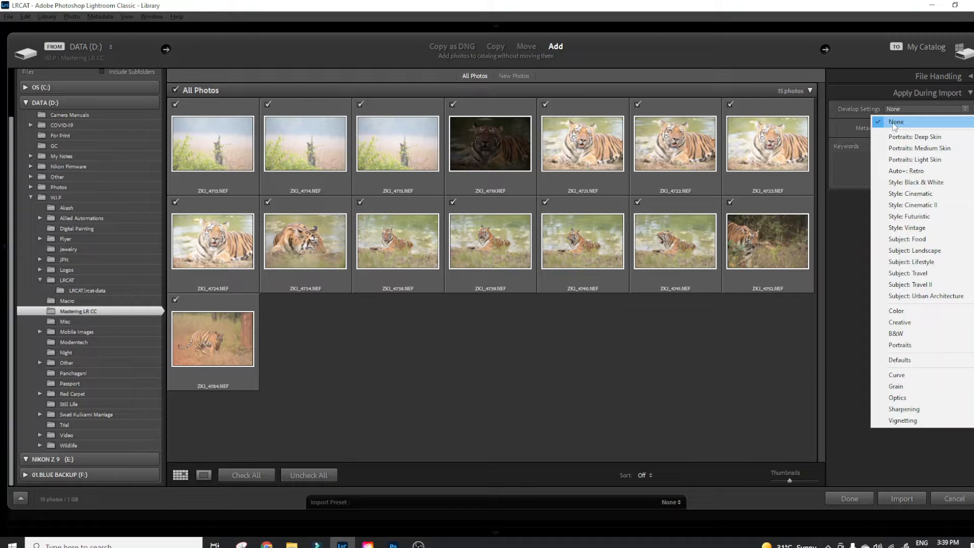
left_click(895, 123)
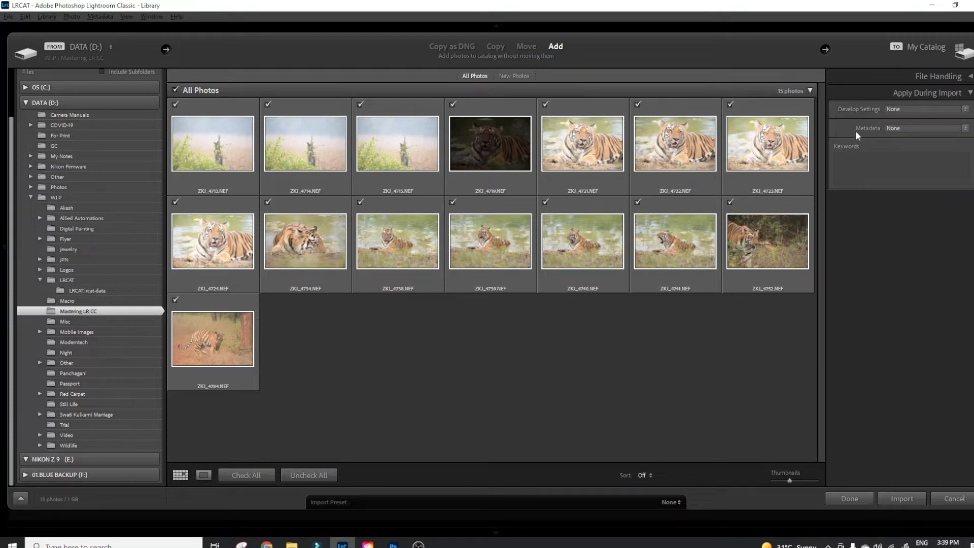
Step: Review the metadata presets offered during import and leave Metadata at None
left_click(890, 129)
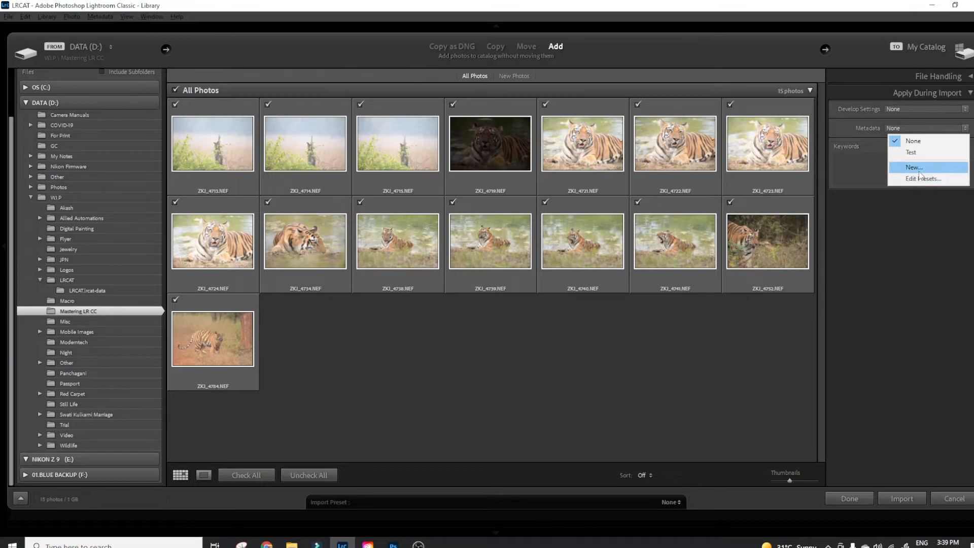
left_click(911, 148)
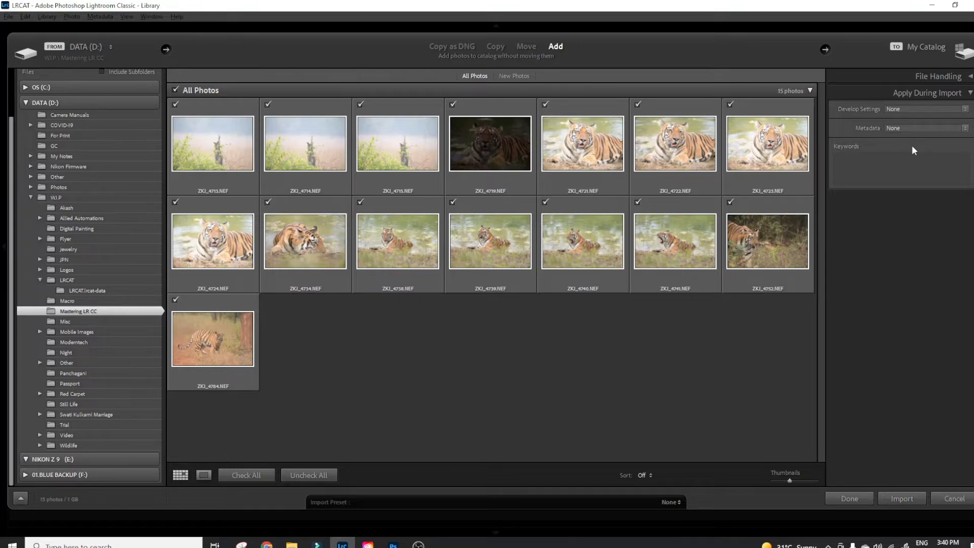
Step: Try the import keywords "Wildlife, Kanha National Park", erase them, and collapse the Apply During Import options
left_click(906, 166)
left_click(906, 167)
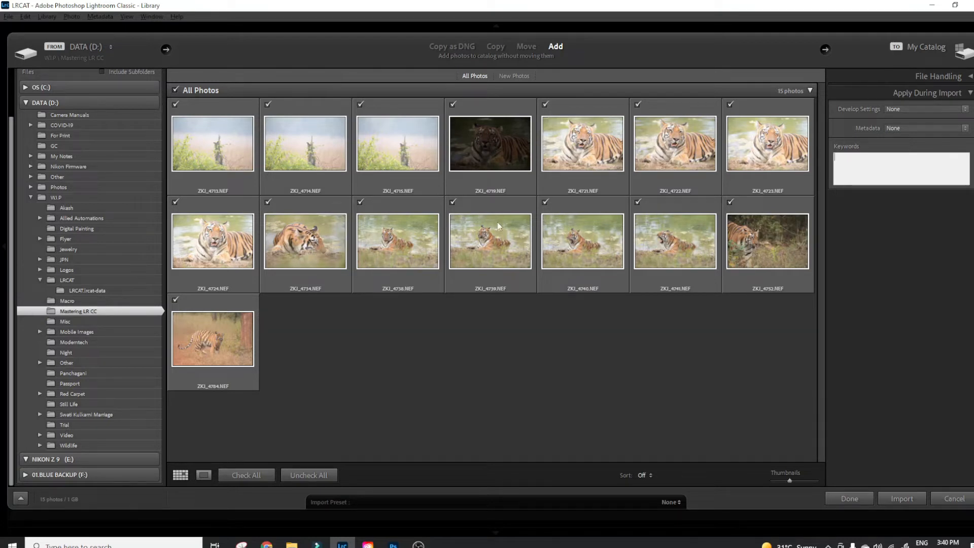
left_click(901, 168)
type("Wildlife, Kanha National Part")
key("BackSpace")
type("k,")
type("202")
key("BackSpace")
key("BackSpace")
key("BackSpace")
key("BackSpace")
key("BackSpace")
key("BackSpace")
key("BackSpace")
key("BackSpace")
key("BackSpace")
key("BackSpace")
key("BackSpace")
key("BackSpace")
key("BackSpace")
key("BackSpace")
key("BackSpace")
key("BackSpace")
key("BackSpace")
key("BackSpace")
key("BackSpace")
key("BackSpace")
key("BackSpace")
key("BackSpace")
left_click(879, 94)
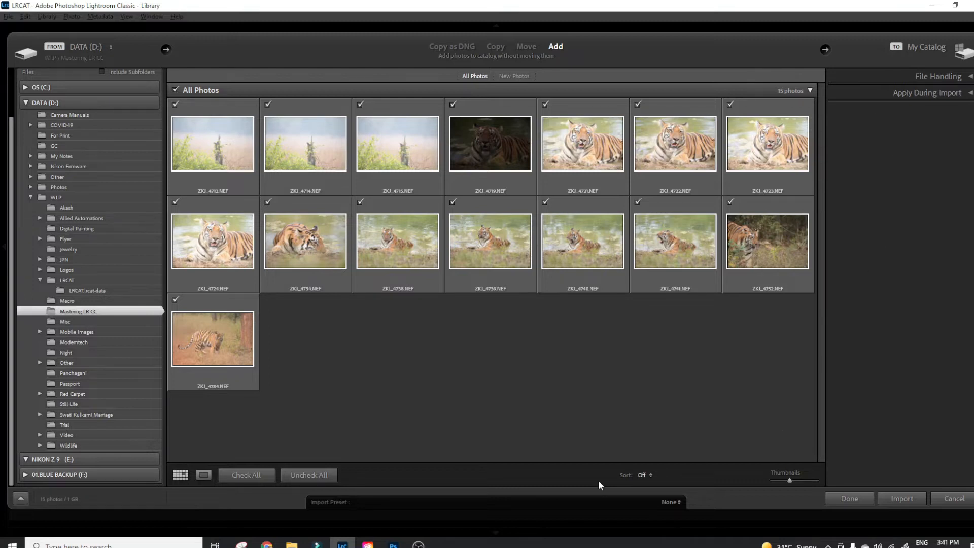
Step: Inspect the bird photo in Loupe view before import and return to the thumbnail grid
left_click(204, 474)
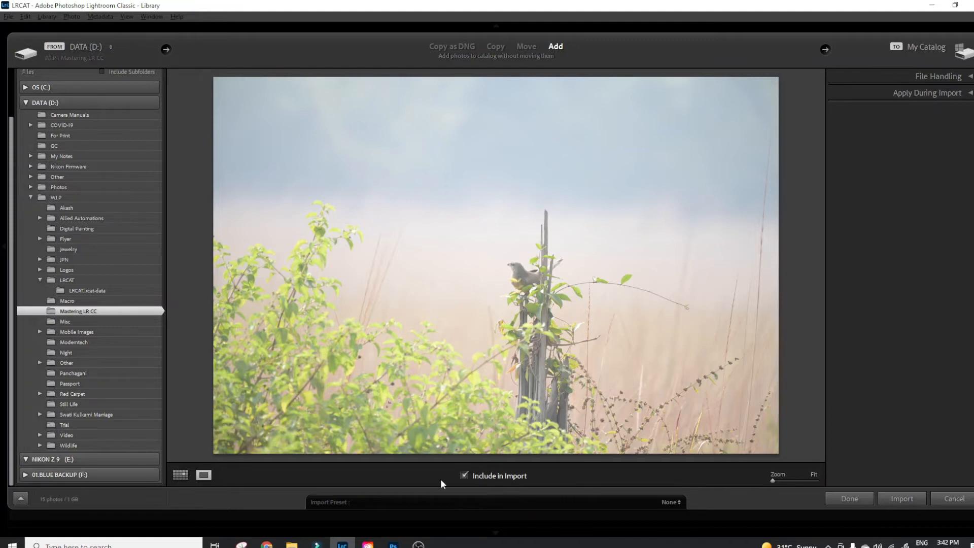
left_click(187, 479)
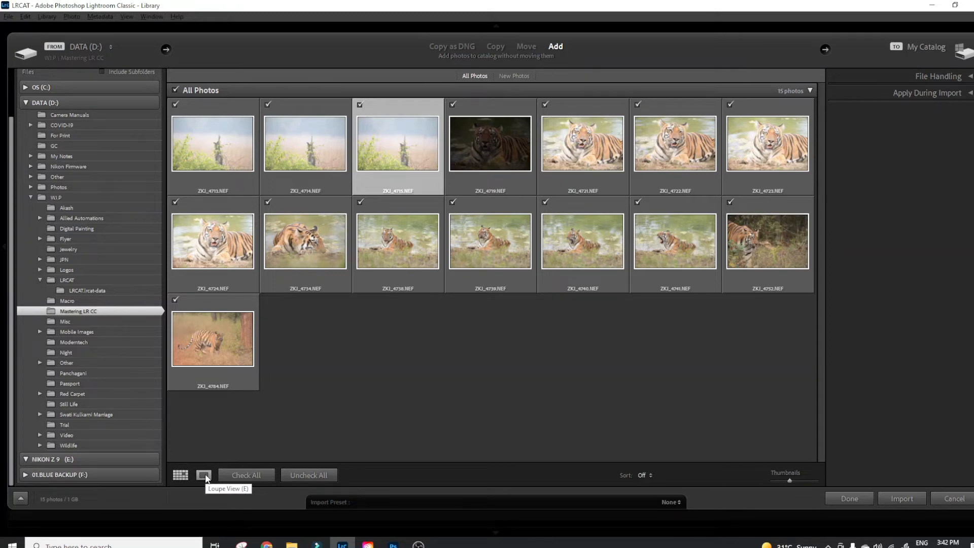
left_click(204, 474)
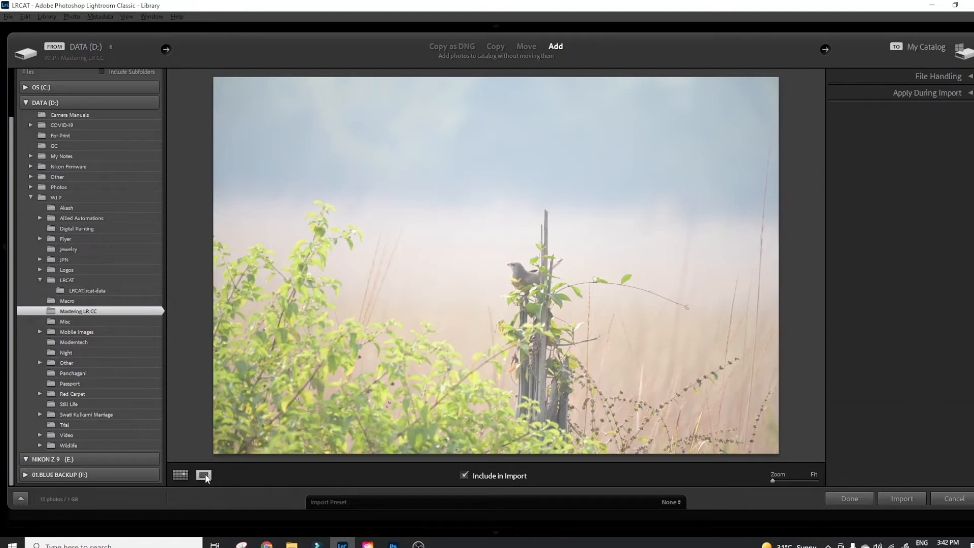
left_click(187, 476)
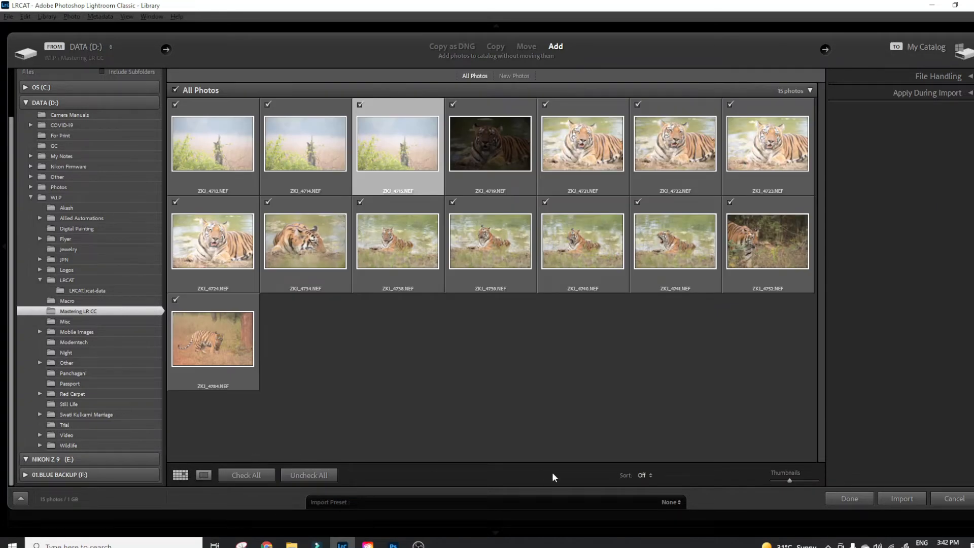
Step: Try sorting the import photos by File Name and Capture Time, and set Sort back to Off
left_click(642, 475)
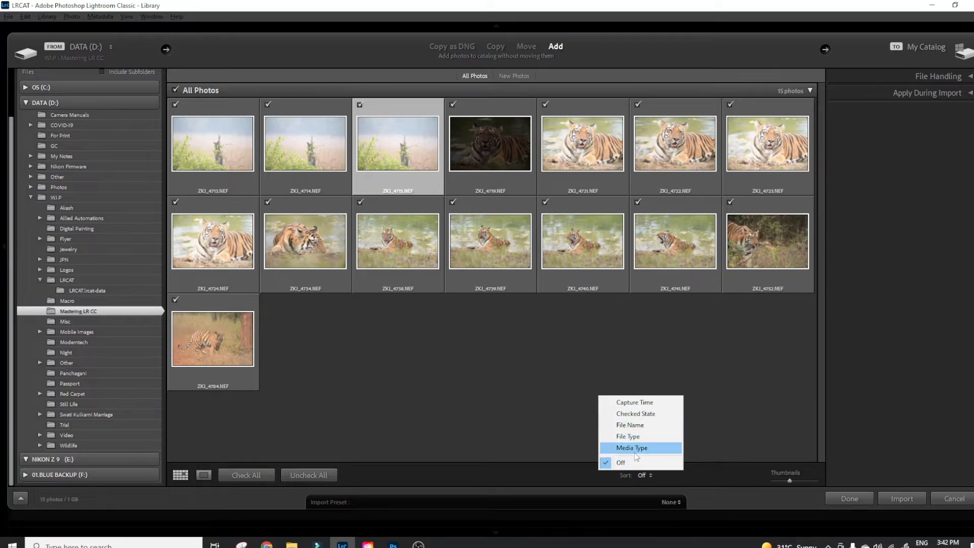
left_click(630, 426)
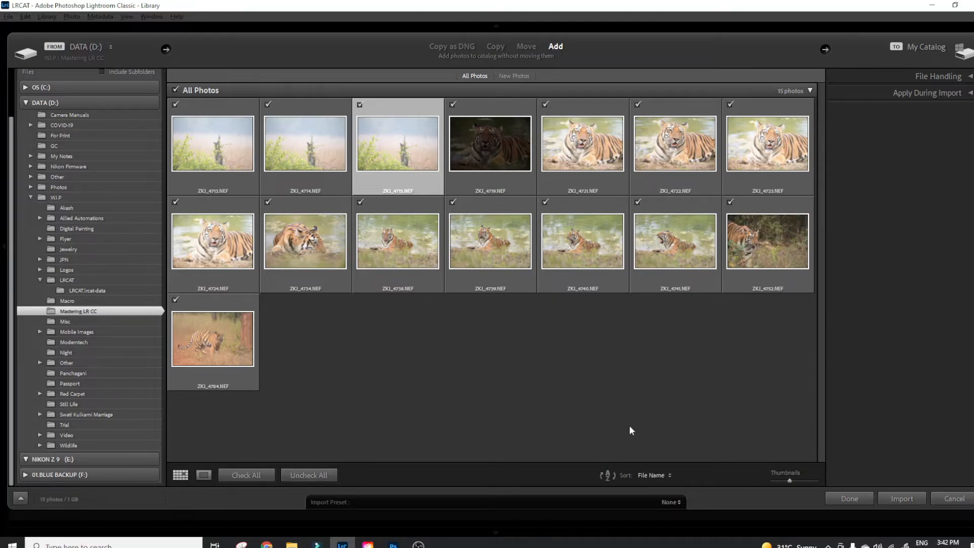
left_click(640, 477)
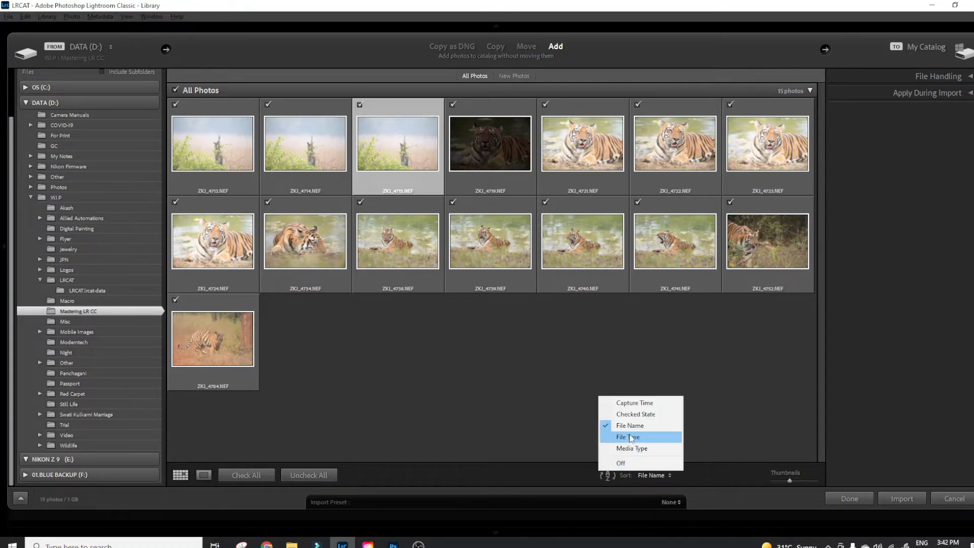
left_click(629, 403)
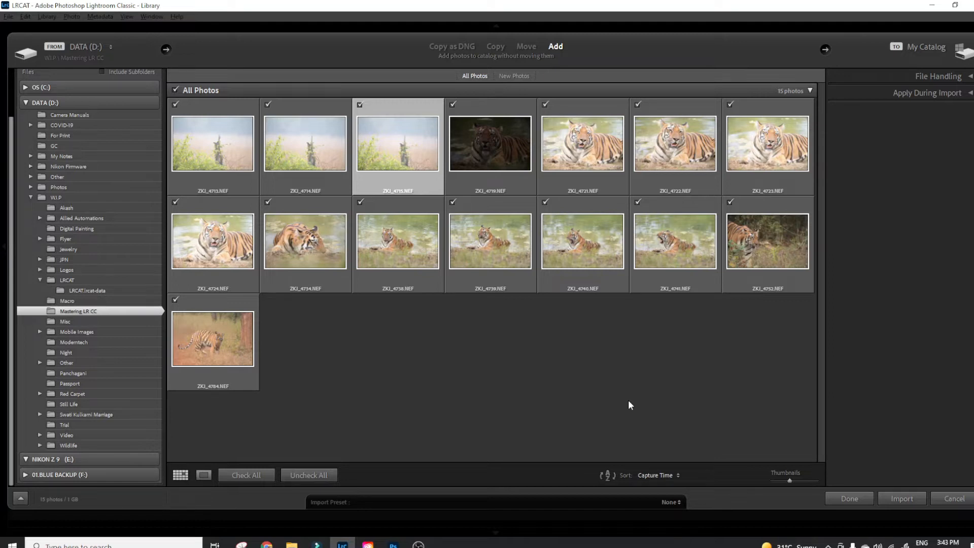
left_click(660, 476)
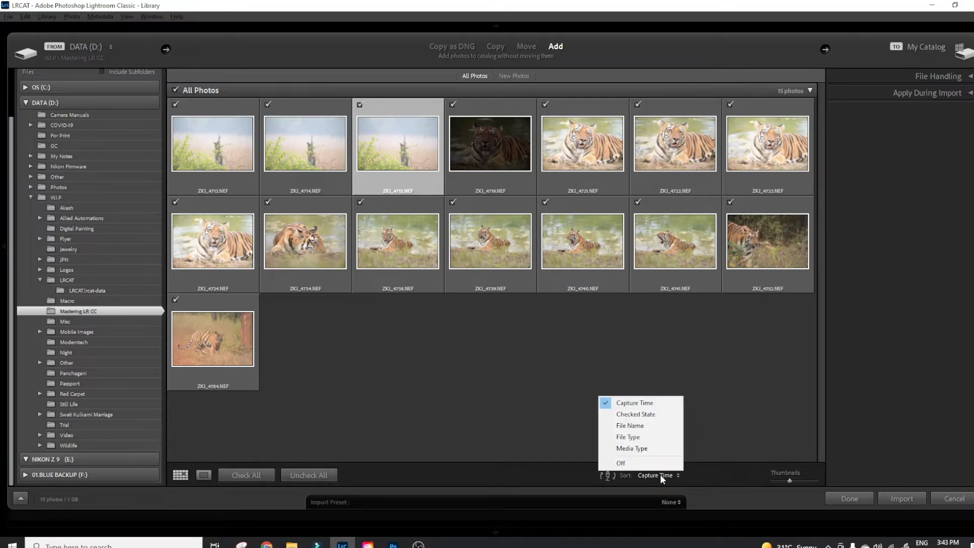
left_click(629, 462)
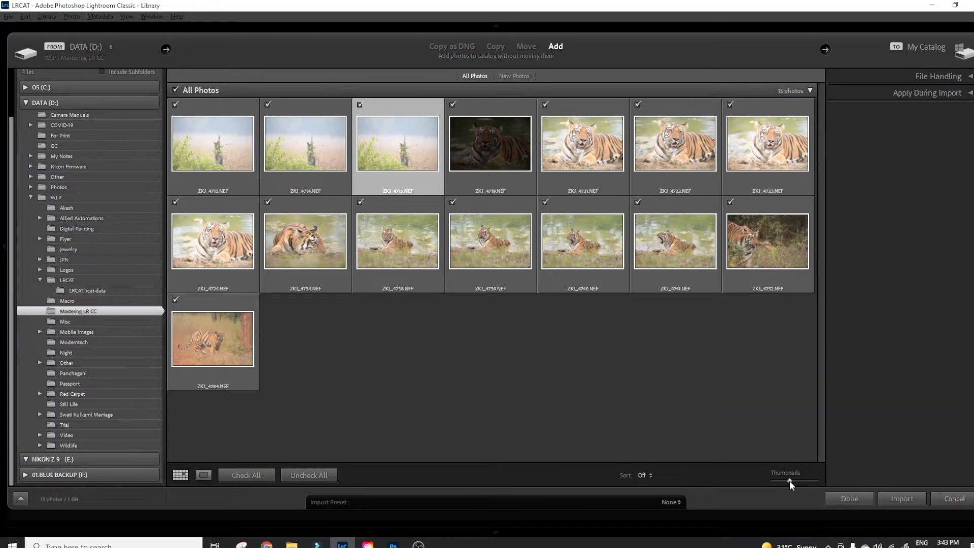
Step: Try the largest and smallest thumbnail sizes for the import grid and settle on a medium size with six photos per row
left_click_drag(789, 480, 812, 479)
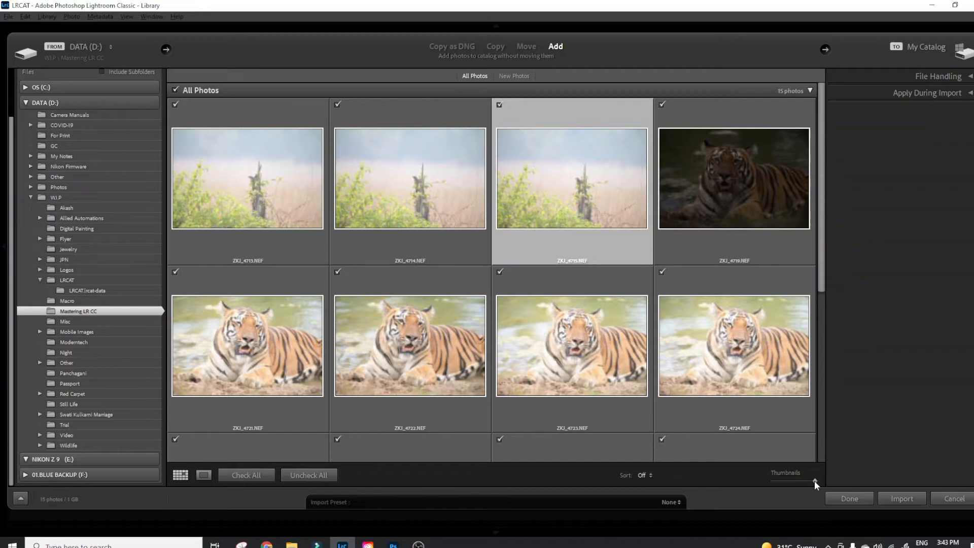
left_click_drag(817, 482, 763, 491)
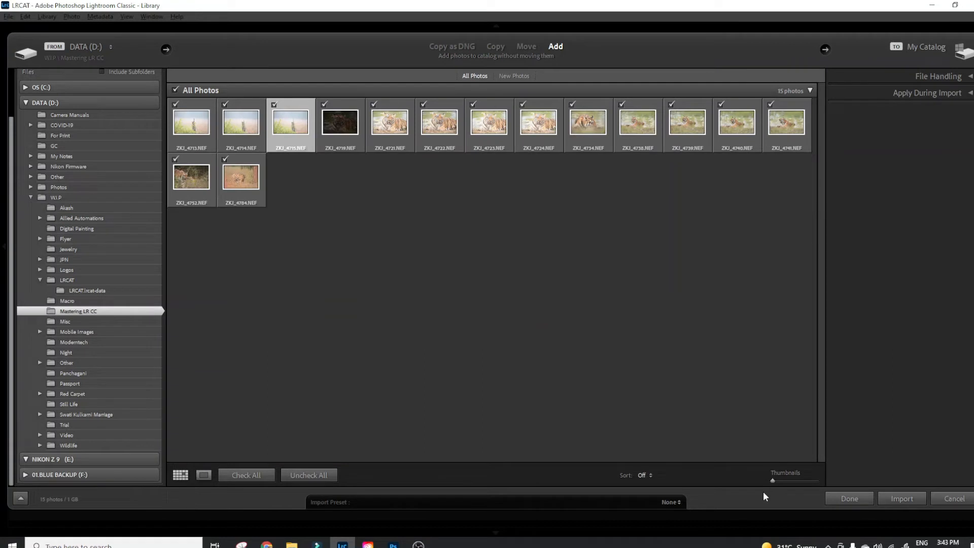
left_click_drag(773, 483, 793, 483)
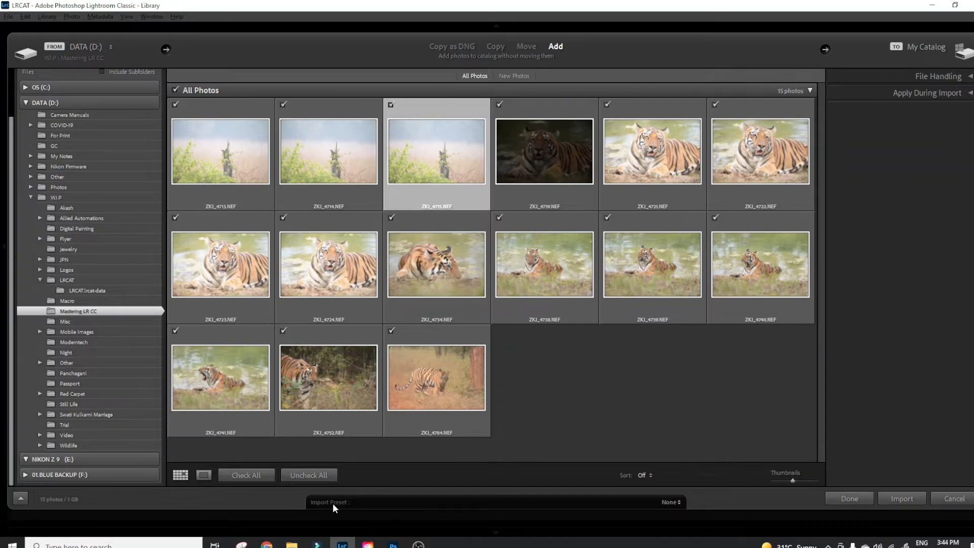
Step: Restore the default import presets and keep Import Preset at None
left_click(671, 503)
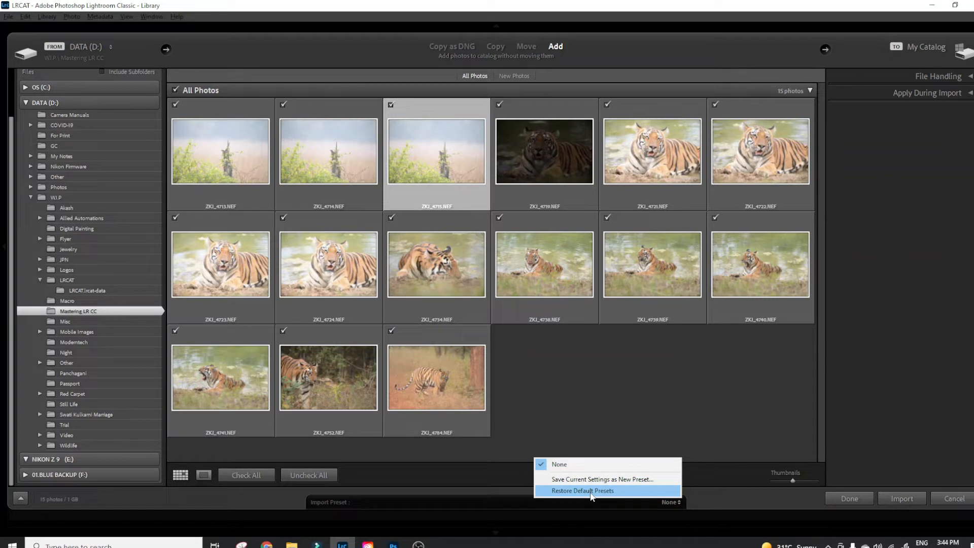
left_click(590, 491)
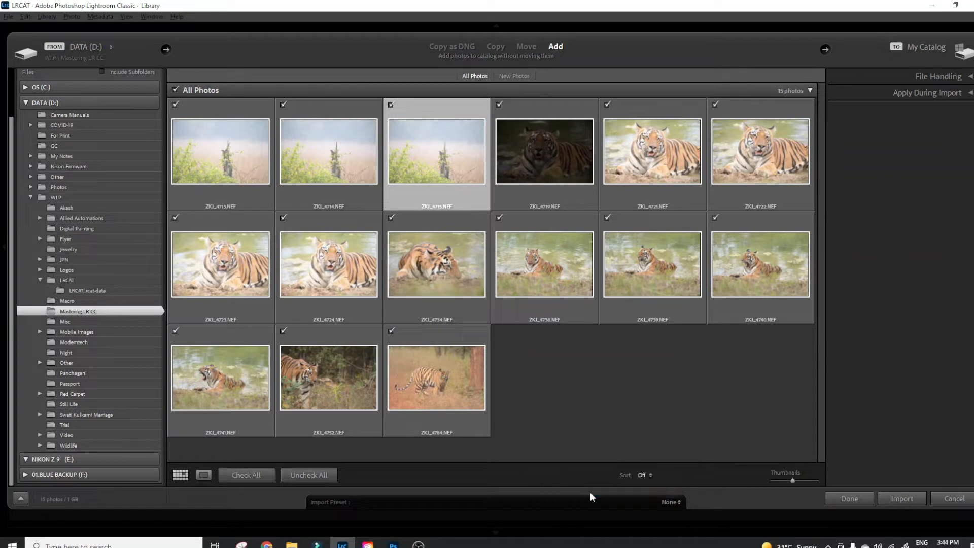
left_click(666, 507)
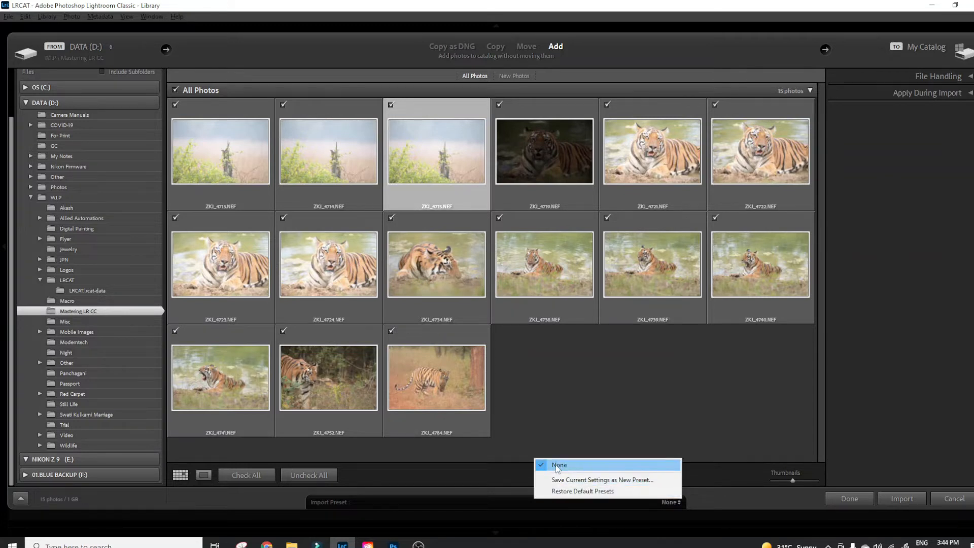
left_click(558, 465)
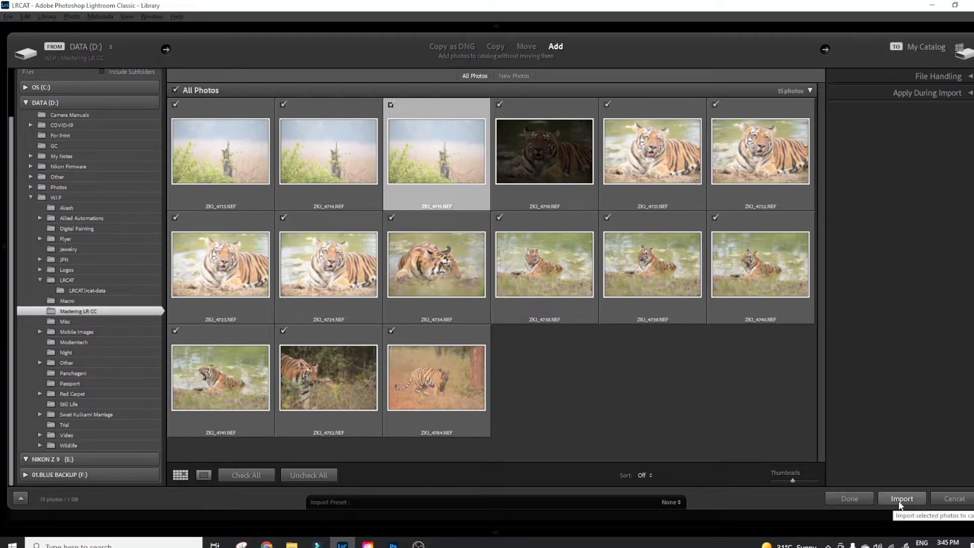
Step: Import all checked photos from the Mastering LR CC folder into the catalog
left_click(901, 498)
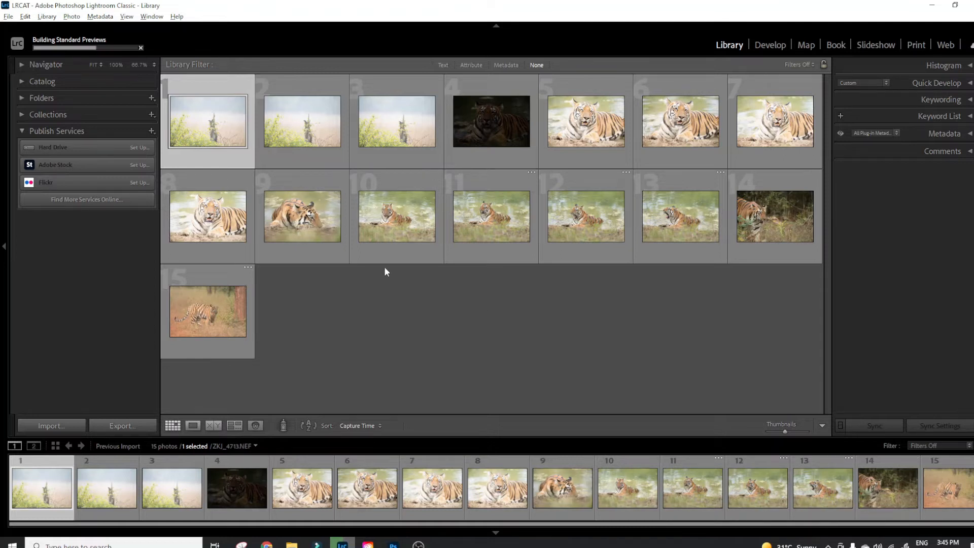
Step: Preview the fifth photo in the Navigator, review the Catalog entries, and collapse both sections again
left_click(23, 64)
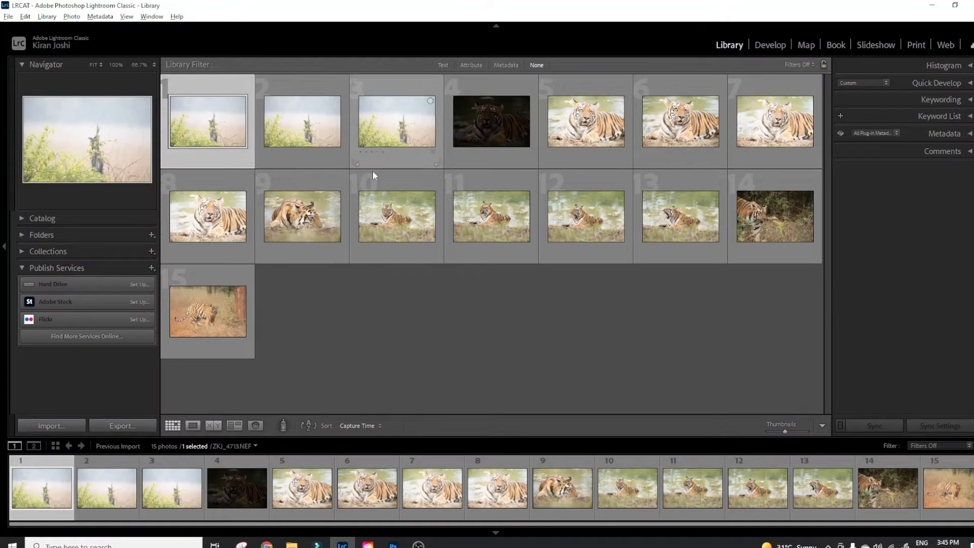
left_click(289, 515)
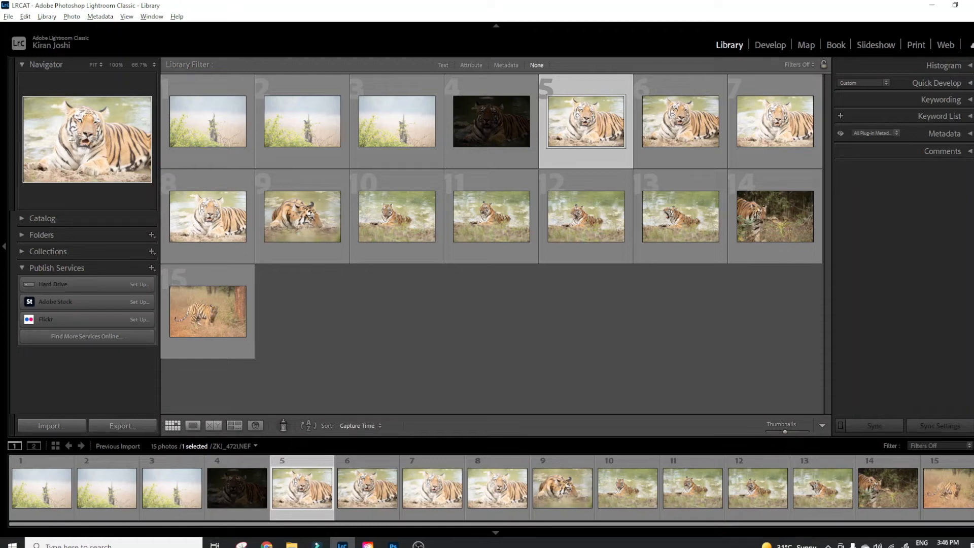
left_click(21, 64)
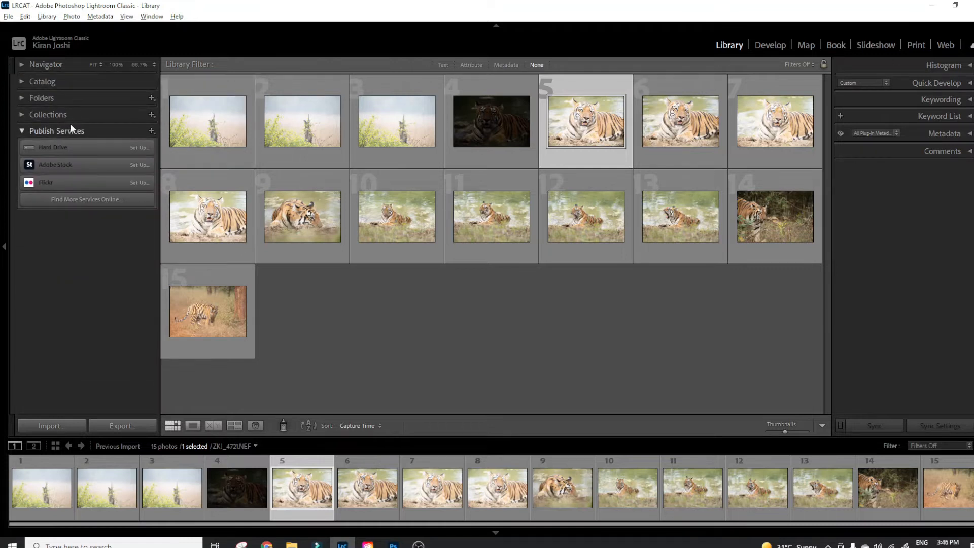
left_click(22, 82)
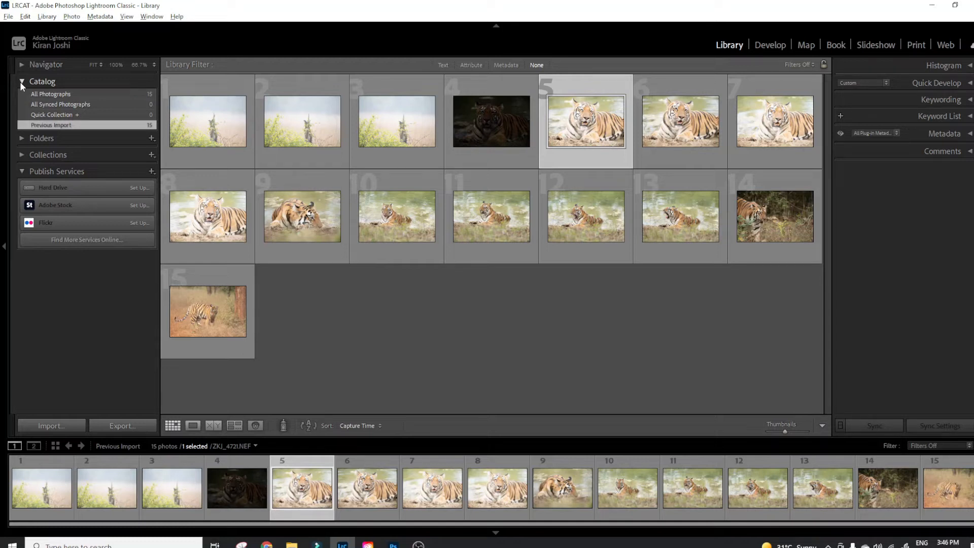
left_click(21, 81)
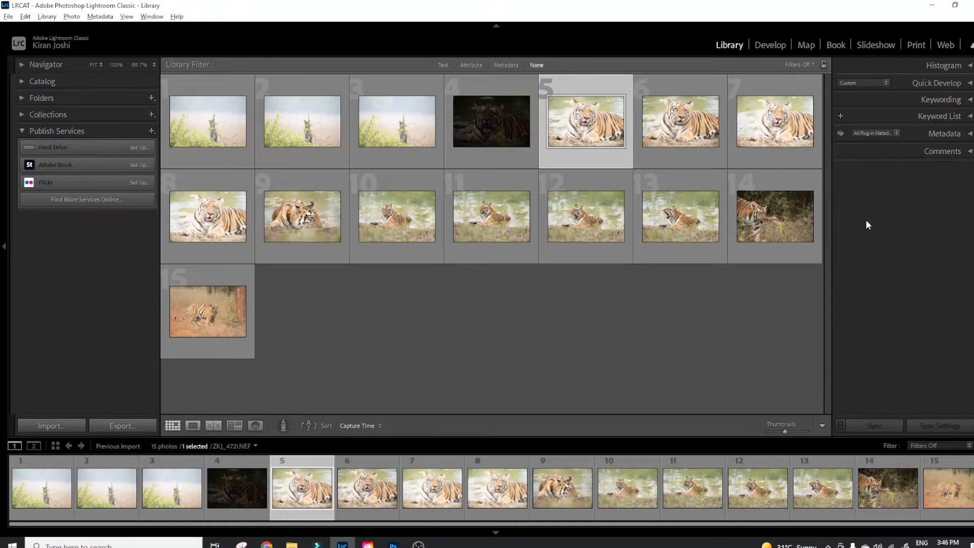
Step: Expand the Histogram and compare the tonal distribution of the first four photos one by one
left_click(968, 66)
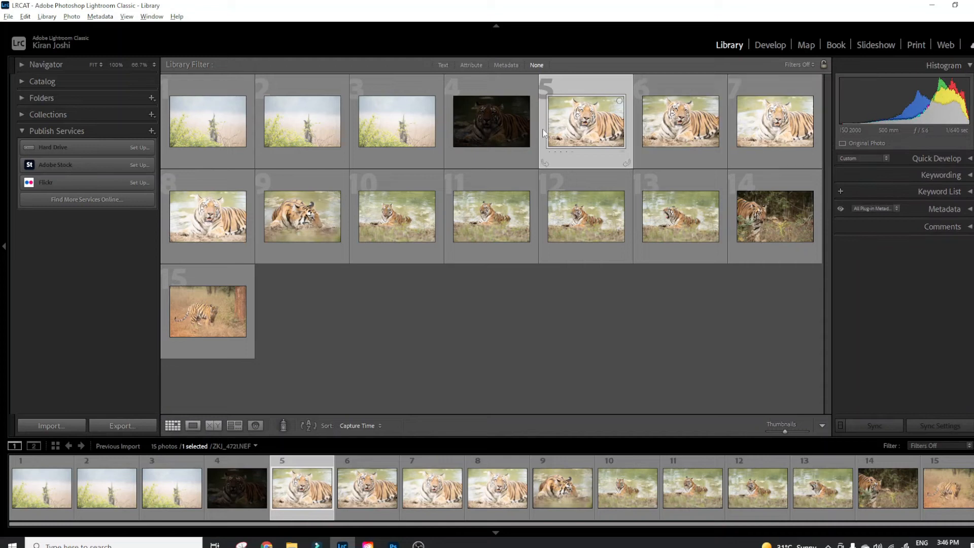
left_click(220, 141)
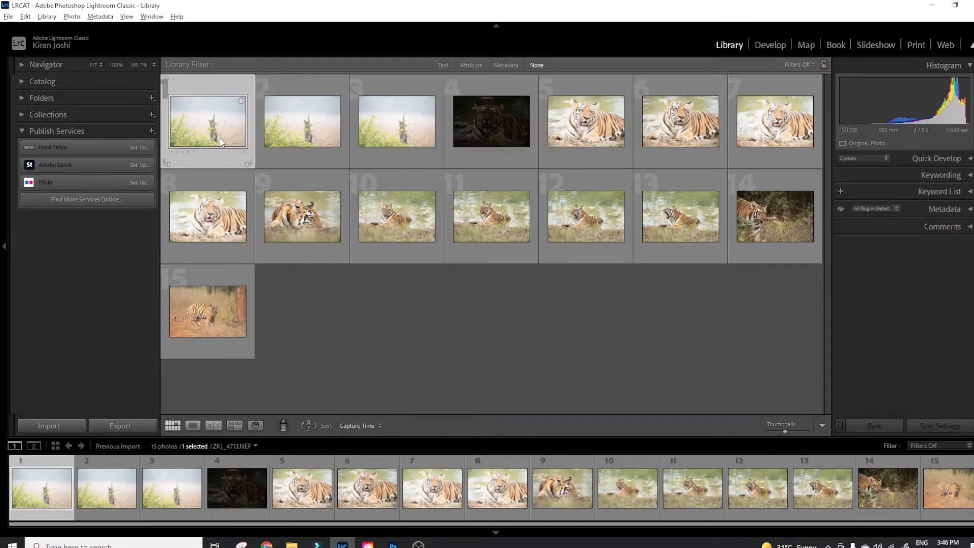
key("Right")
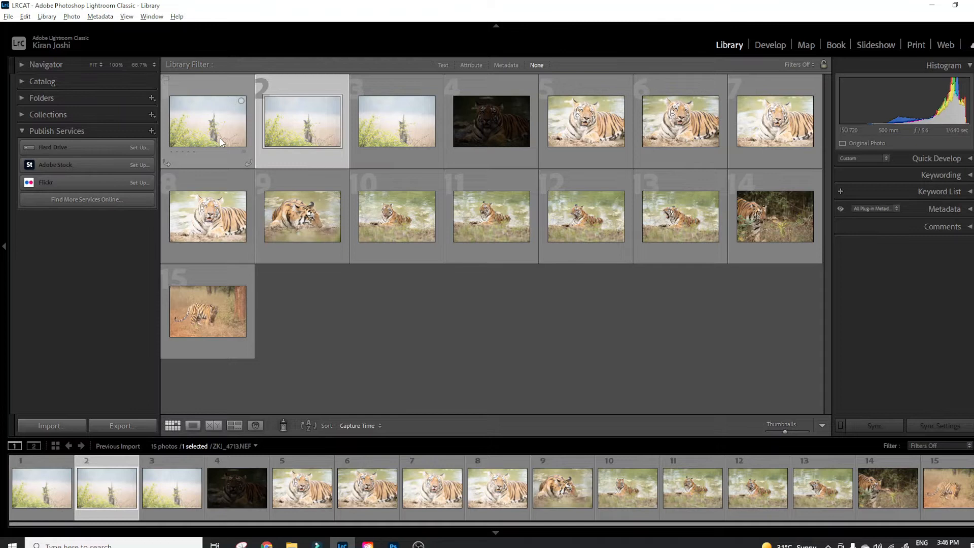
key("Right")
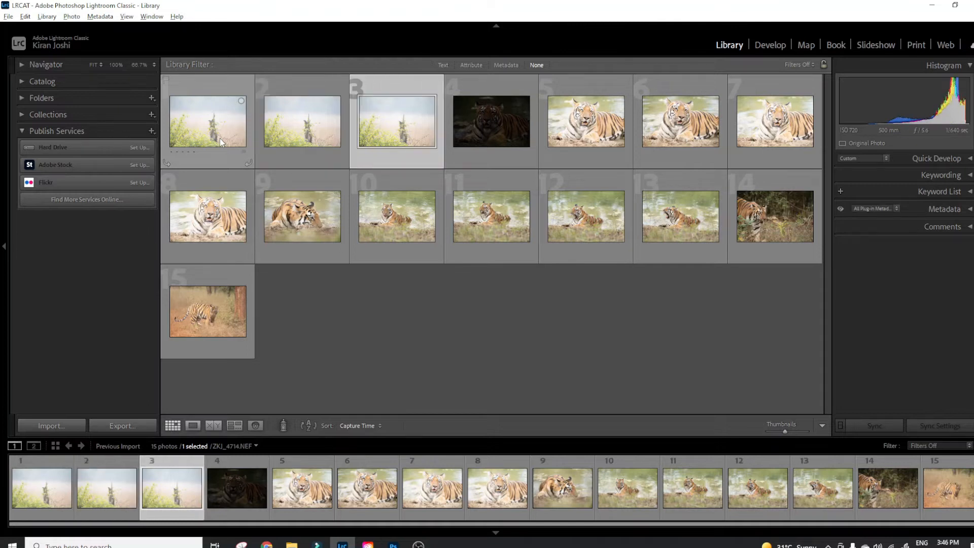
key("Right")
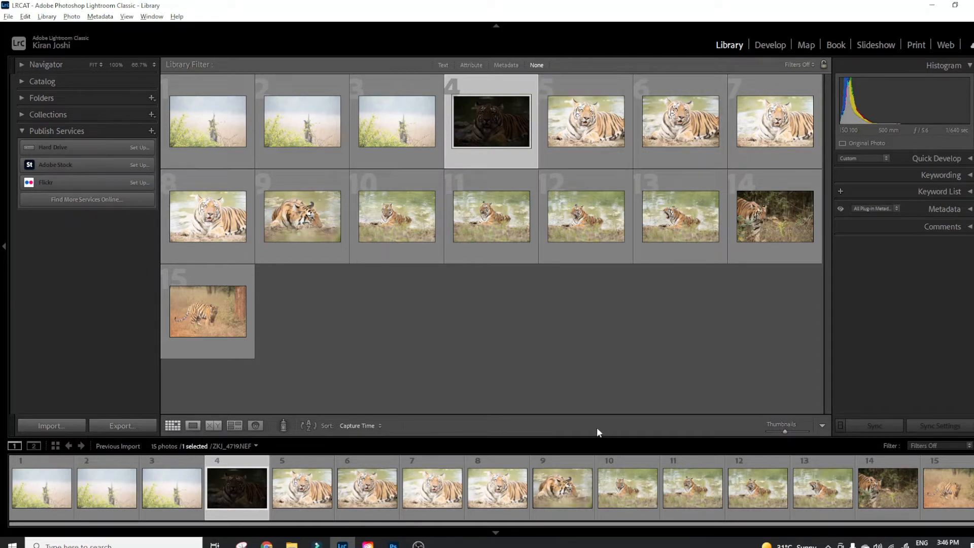
Step: View the dark tiger photo ZKJ_4719.NEF in Loupe view and return to the grid
left_click(193, 426)
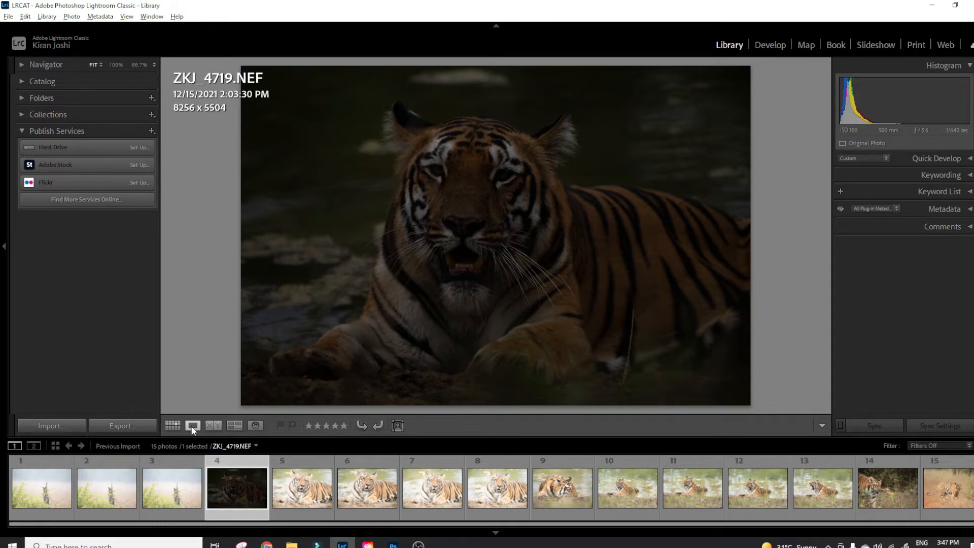
key("g")
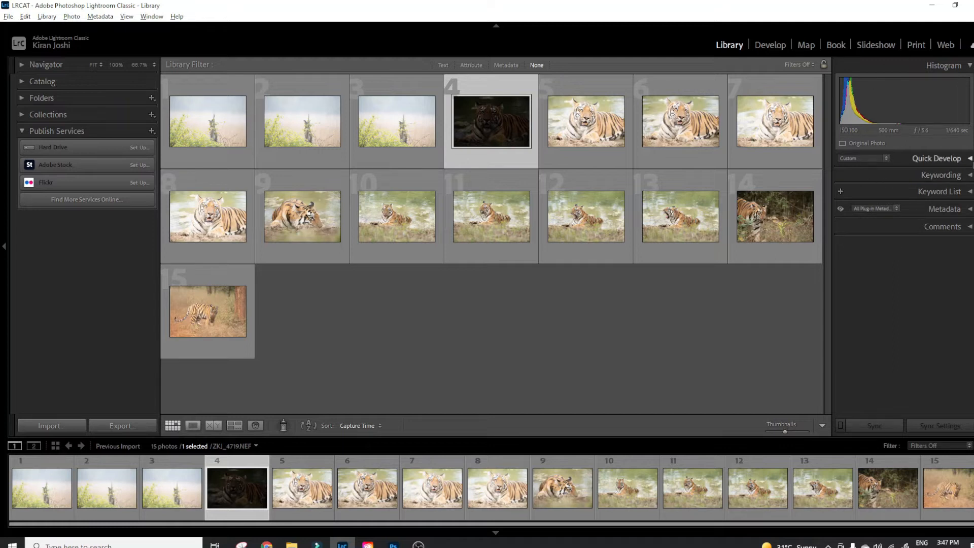
Step: Expand the Quick Develop options for the selected dark tiger photo
left_click(971, 161)
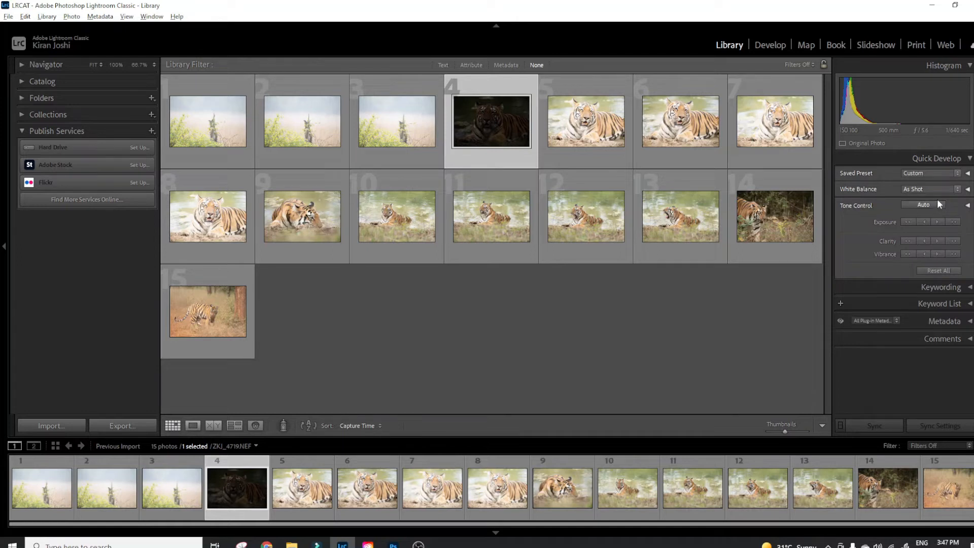
Step: Collapse Quick Develop and review the Keywording section's tags, suggestions and keyword set options, folding each part away
left_click(971, 161)
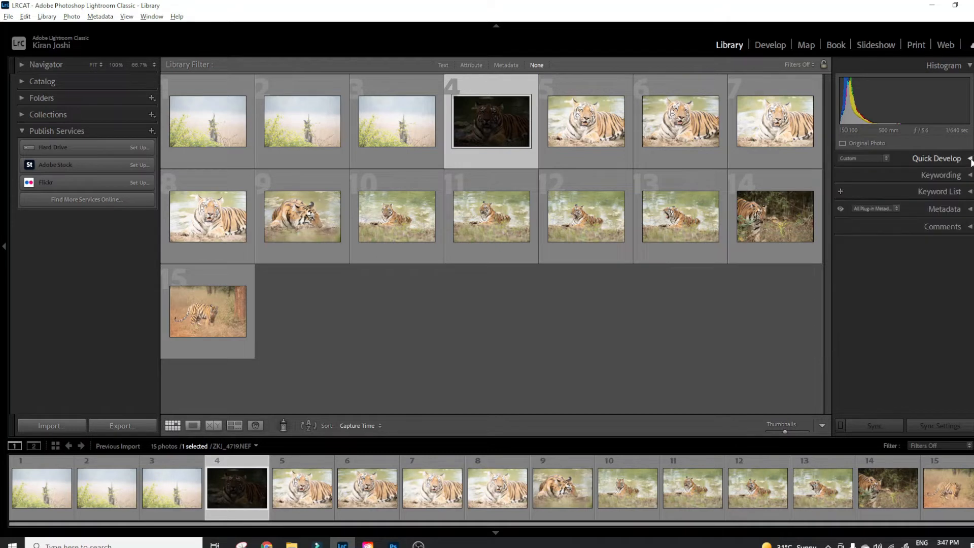
left_click(968, 175)
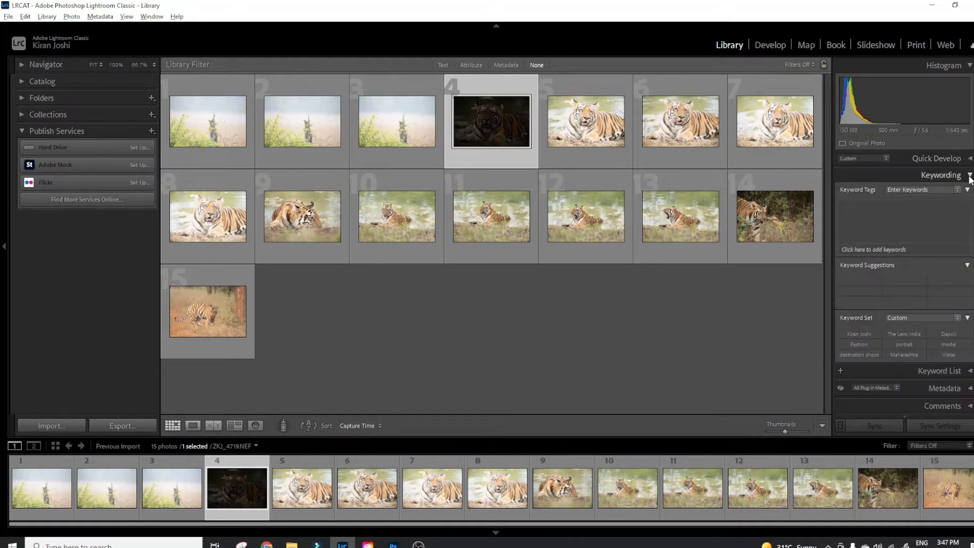
left_click(882, 220)
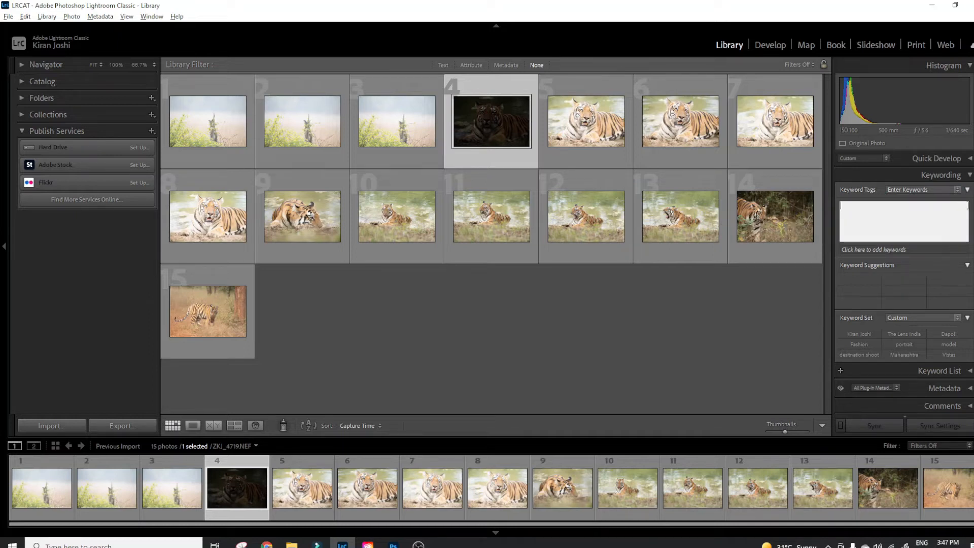
left_click(967, 189)
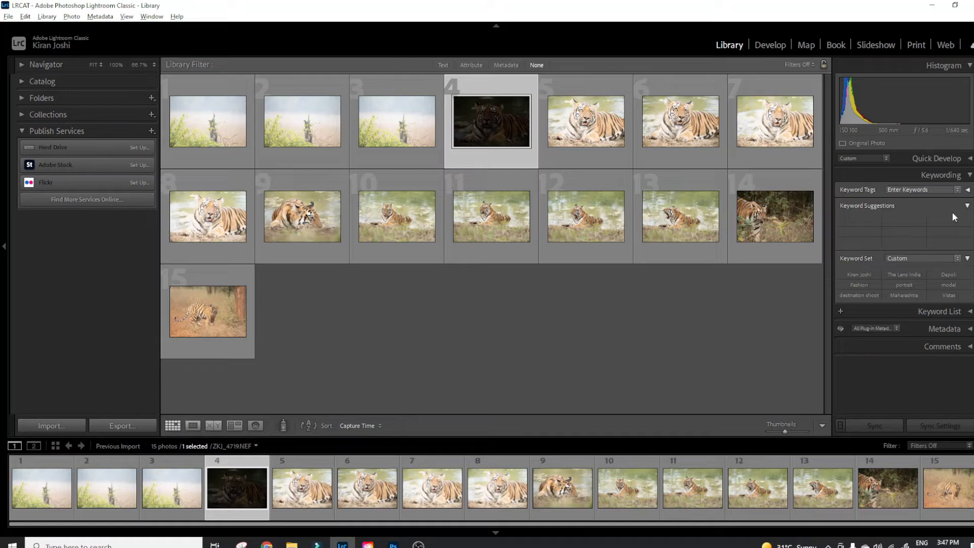
left_click(967, 207)
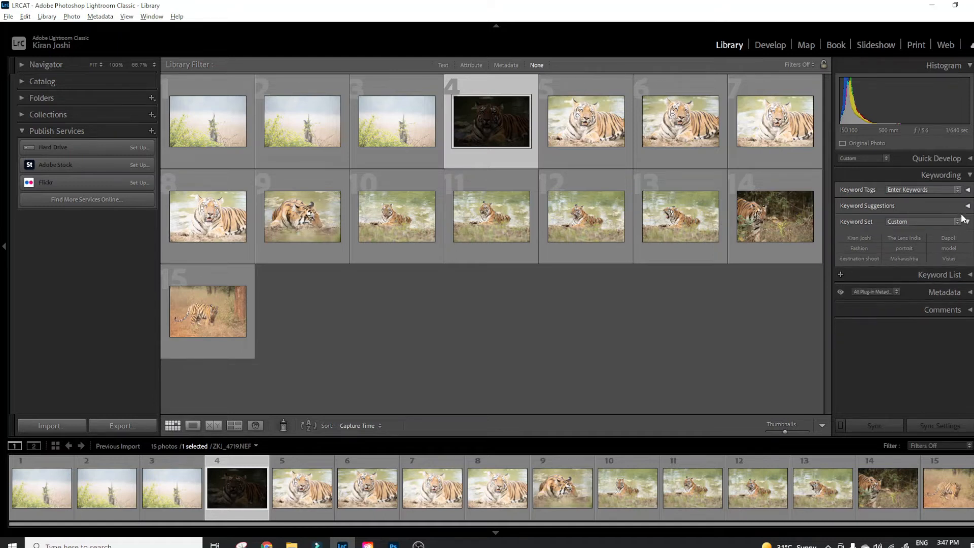
left_click(937, 223)
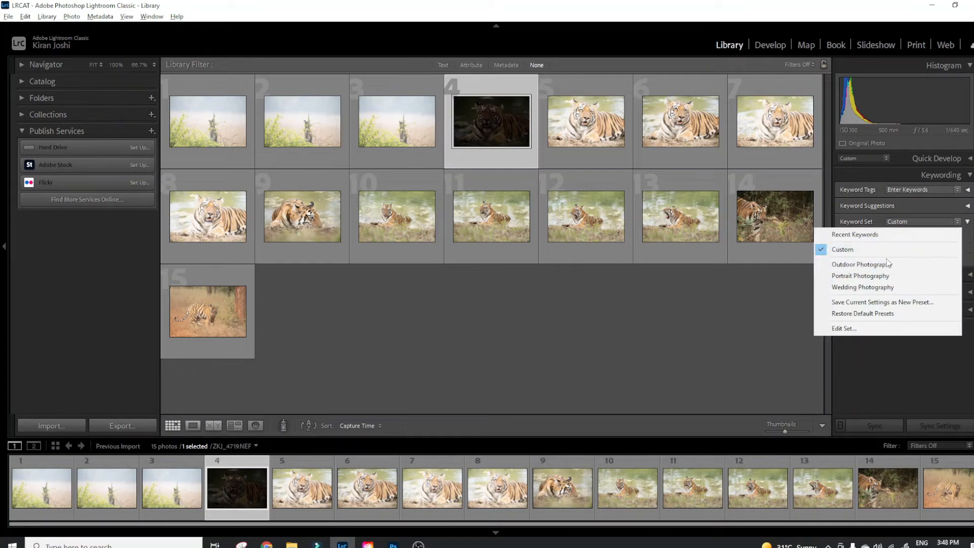
left_click(877, 330)
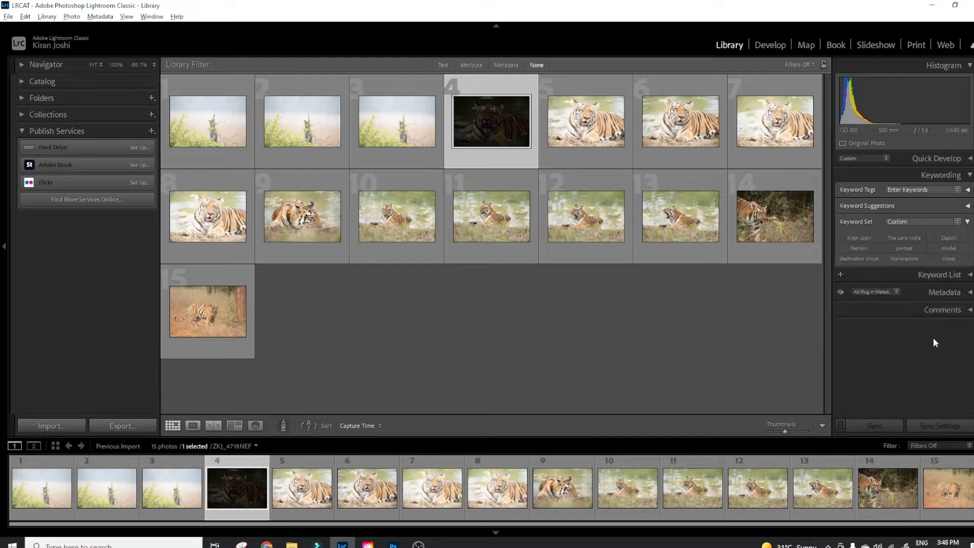
left_click(966, 224)
Step: Expand the Keyword List, review its keyword filter options, and fold them away again
left_click(969, 239)
left_click(967, 256)
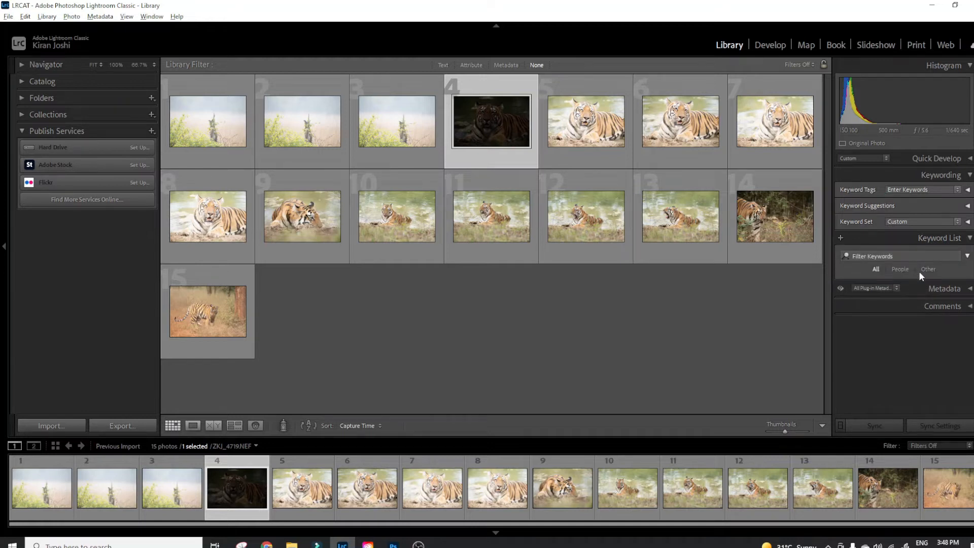
left_click(968, 256)
Step: Expand the Metadata section, try the Test preset on the dark tiger photo, and set the preset back to None
left_click(969, 280)
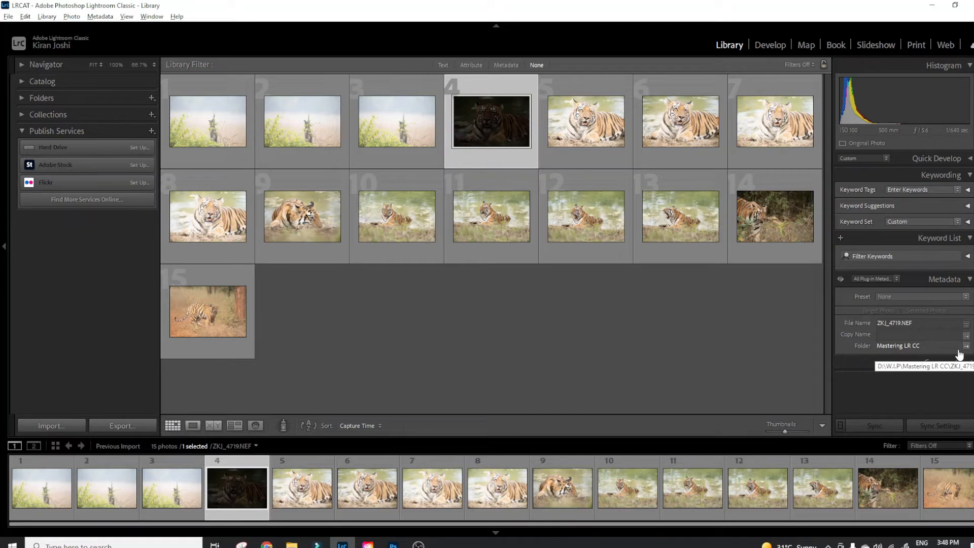
left_click(933, 296)
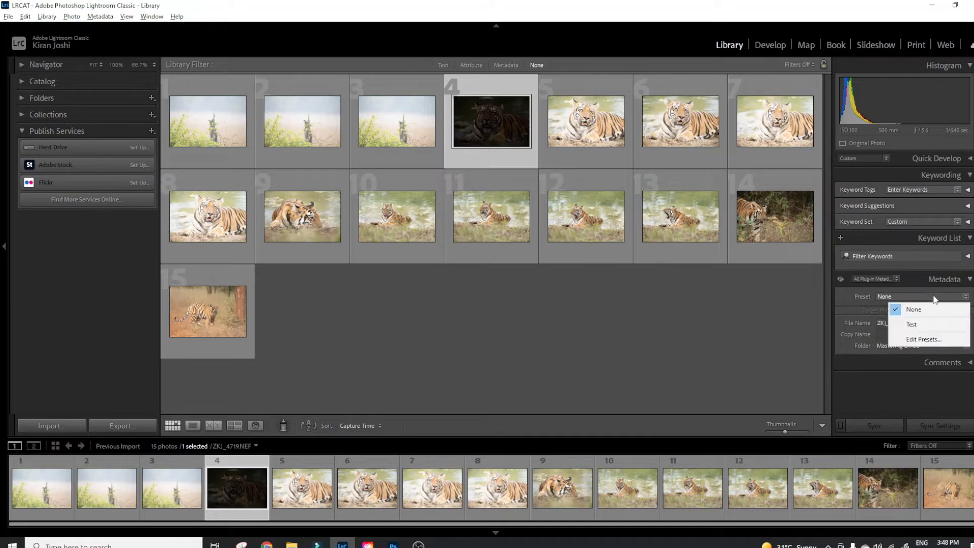
left_click(913, 324)
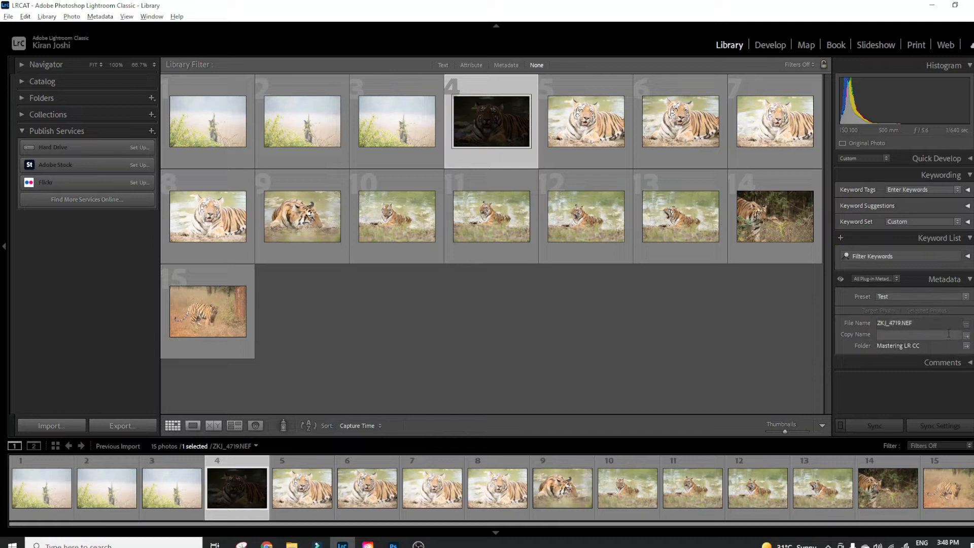
left_click(920, 297)
left_click(908, 311)
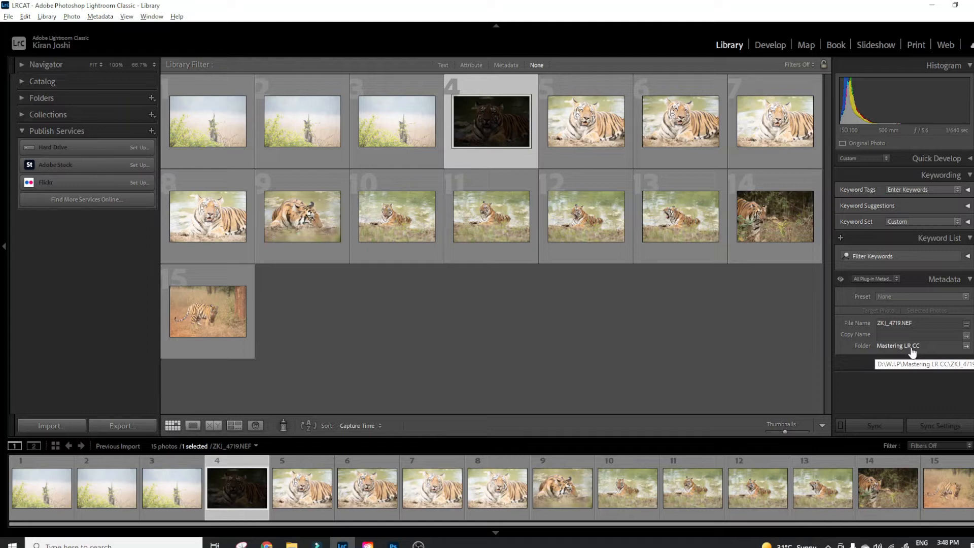
Step: Collapse Keywording and open the fifth photo, ZKJ_4721.NEF, in the Develop module
left_click(969, 175)
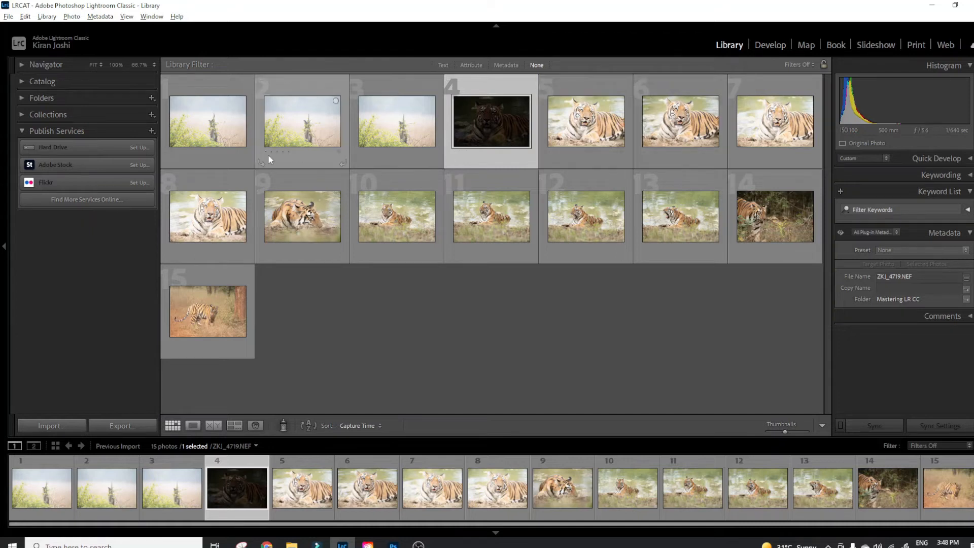
left_click(589, 116)
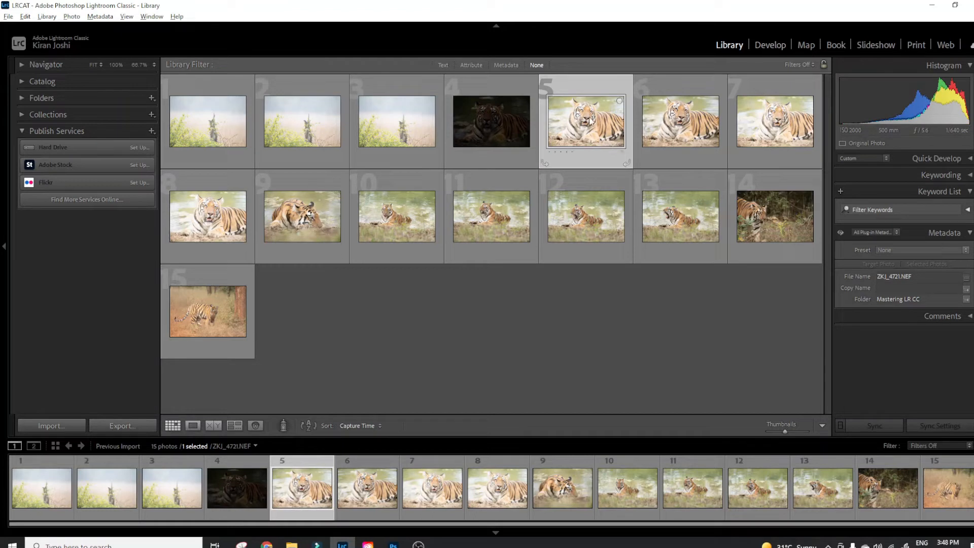
left_click(774, 44)
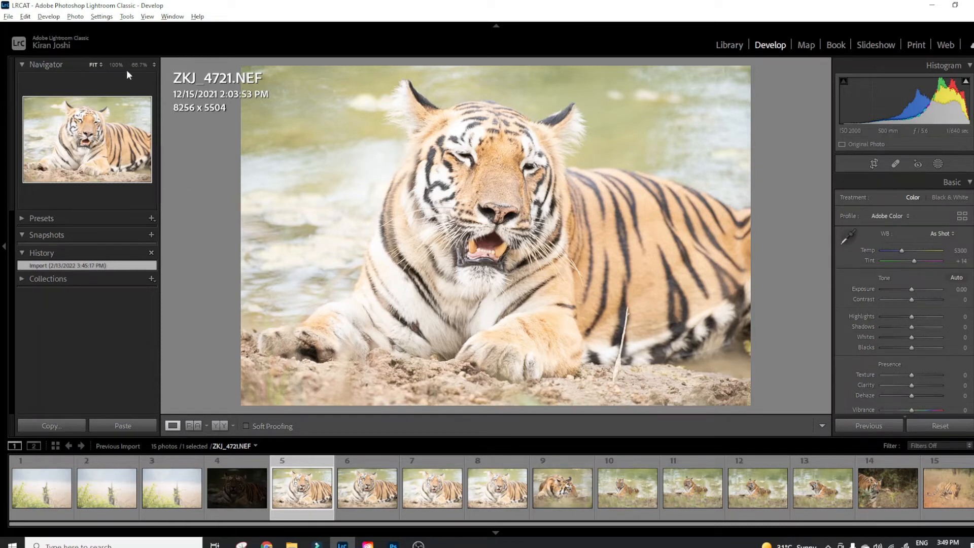
Step: View the tiger photo at Fill and 100% zoom, return to Fill, and collapse the Navigator
left_click(96, 65)
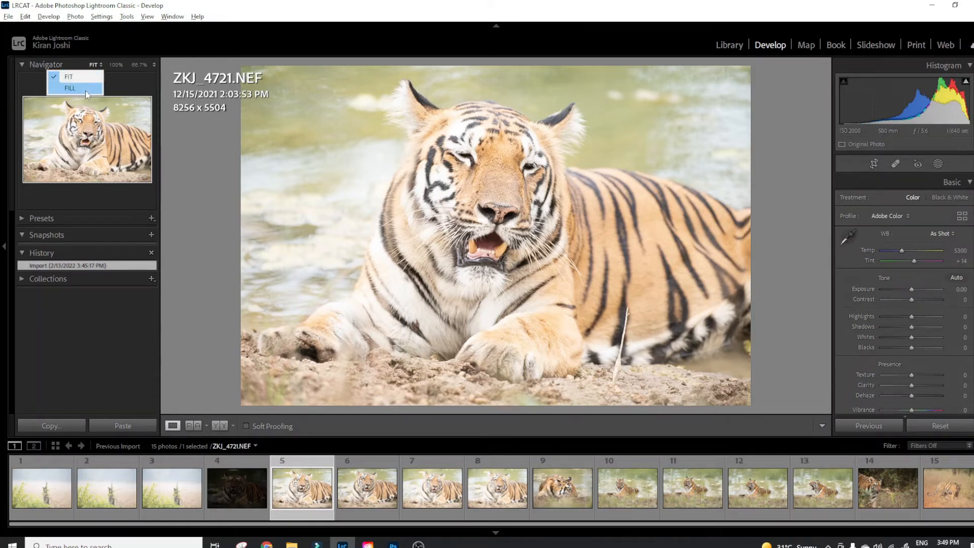
left_click(91, 93)
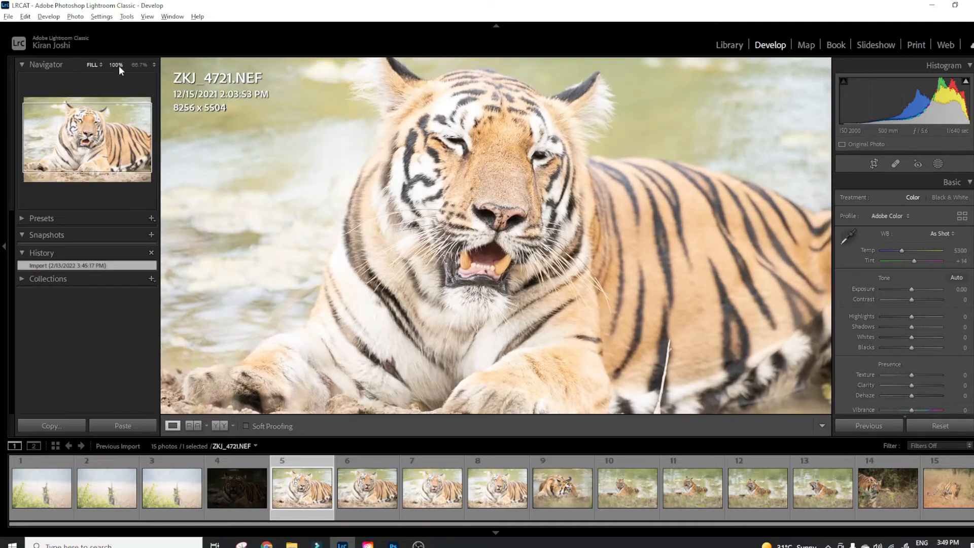
left_click(118, 65)
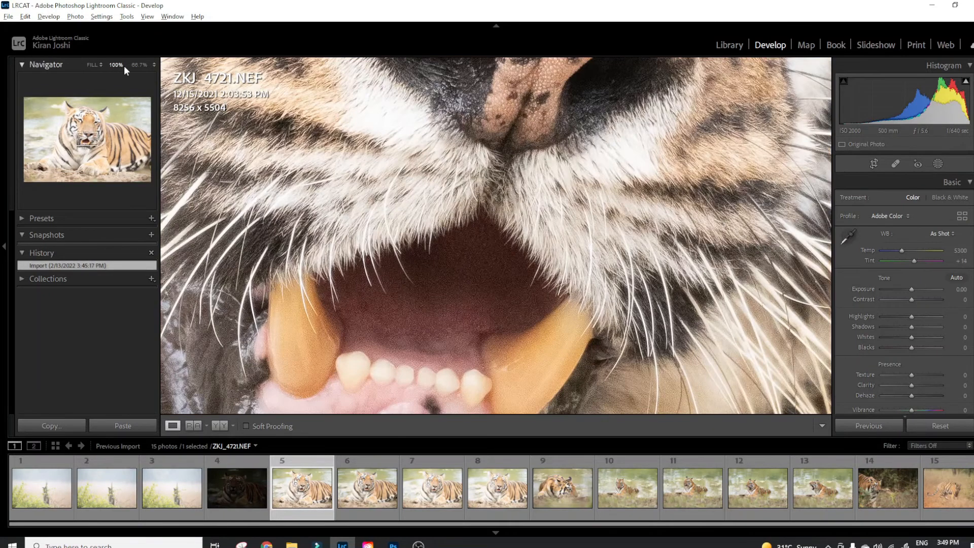
left_click(84, 67)
left_click(88, 65)
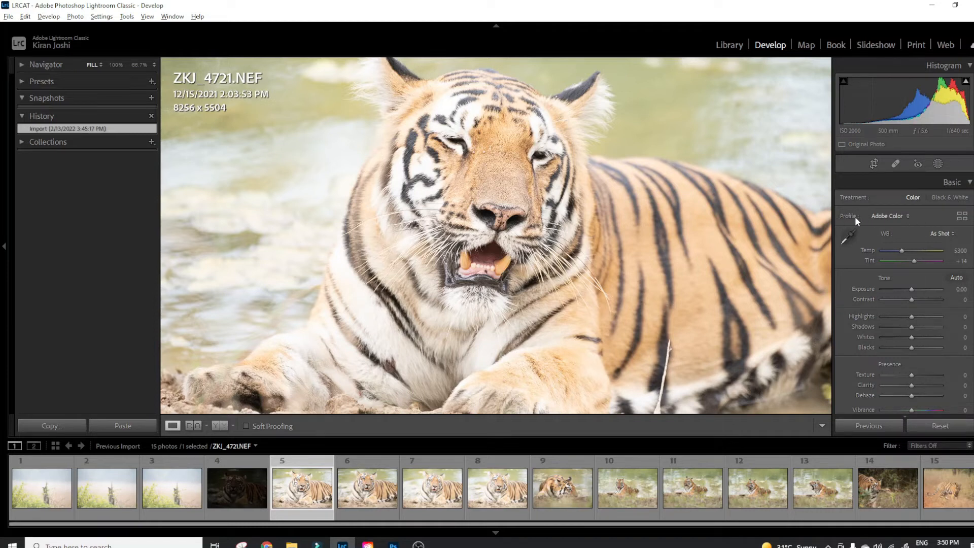
Step: Try the Adobe Landscape and Adobe Portrait profiles on the tiger photo and restore Adobe Color
left_click(887, 216)
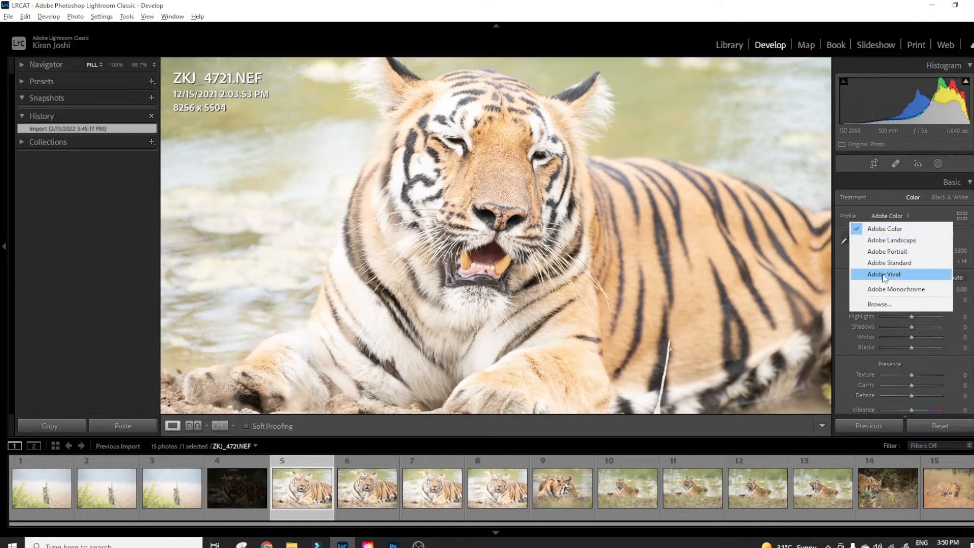
left_click(883, 246)
left_click(887, 215)
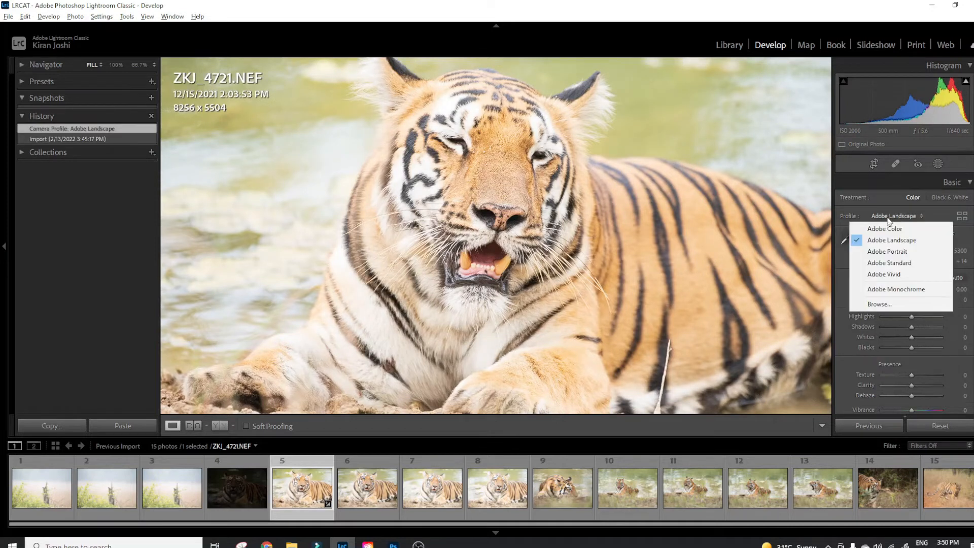
left_click(888, 253)
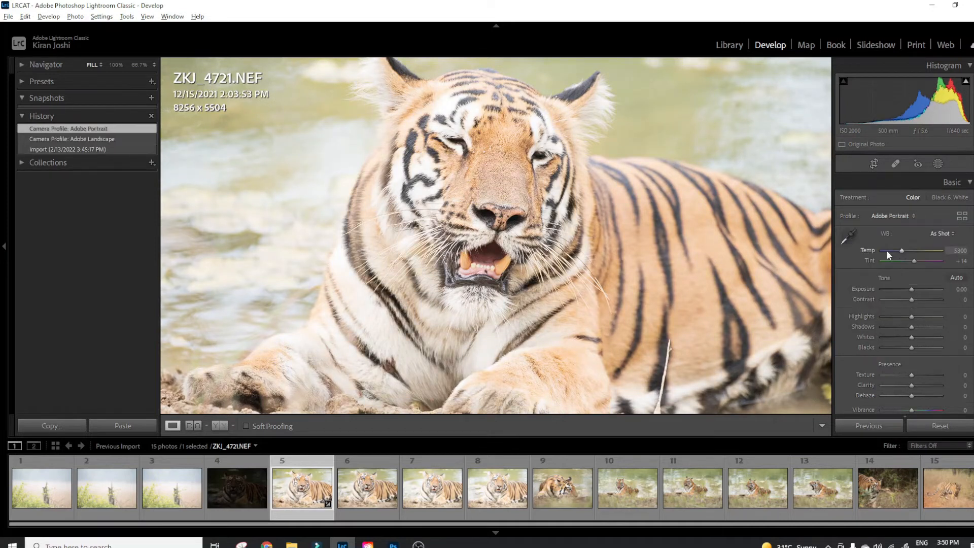
left_click(885, 217)
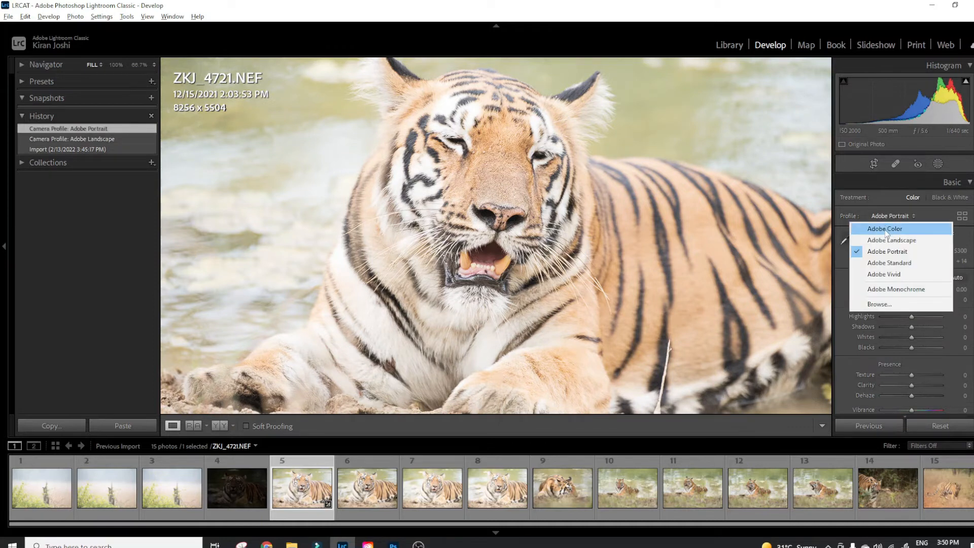
left_click(885, 229)
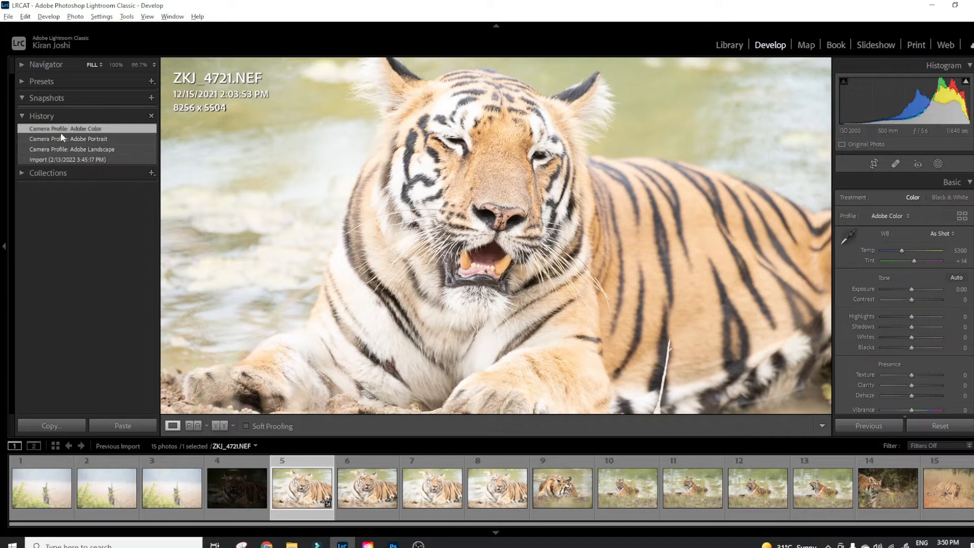
Step: Compare the Import and Adobe Landscape history states of the photo and return to the Adobe Color state
left_click(83, 160)
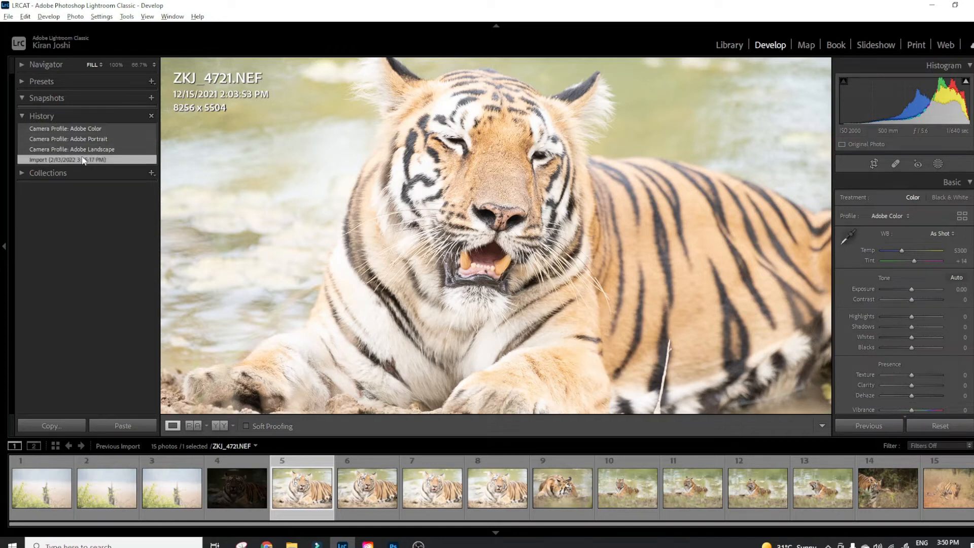
left_click(83, 150)
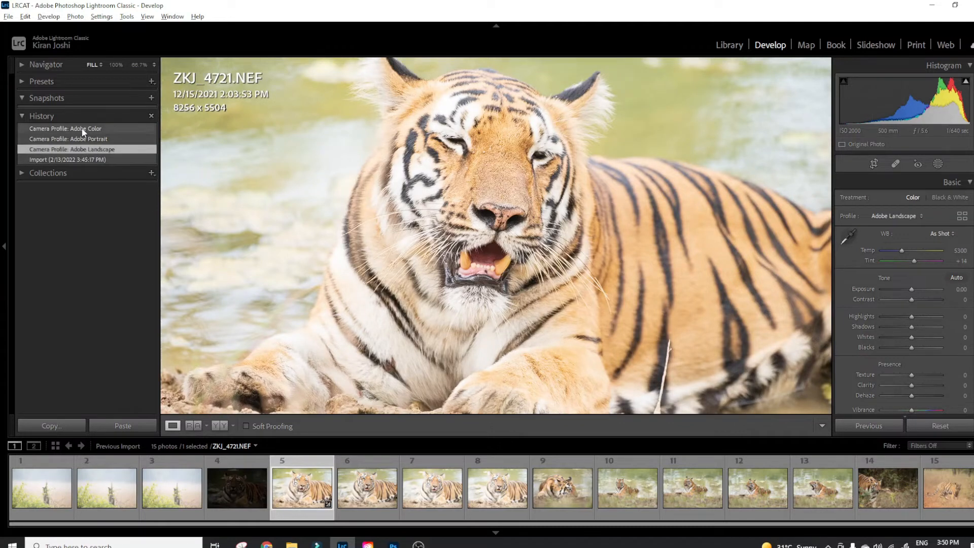
left_click(80, 130)
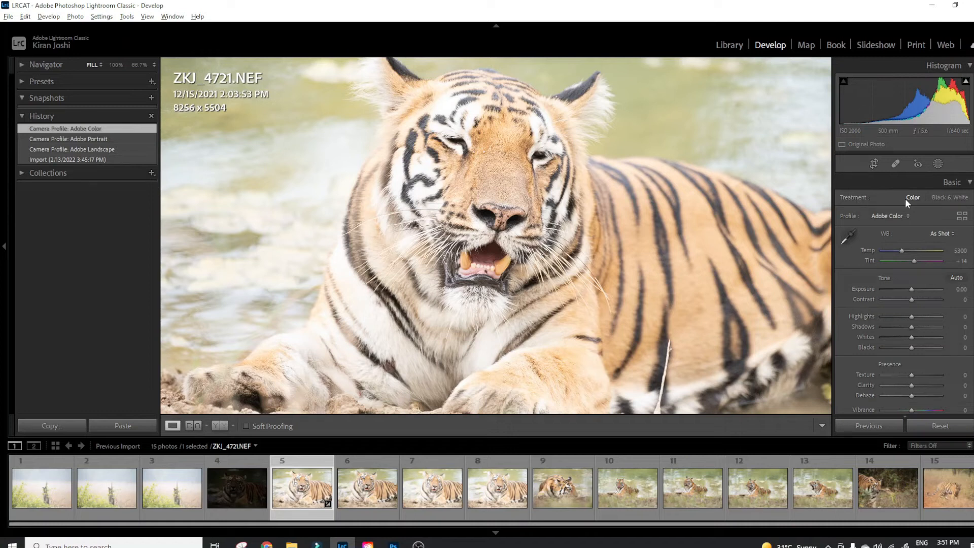
Step: Try the Black & White treatment on the tiger photo and switch it back to Color
left_click(946, 199)
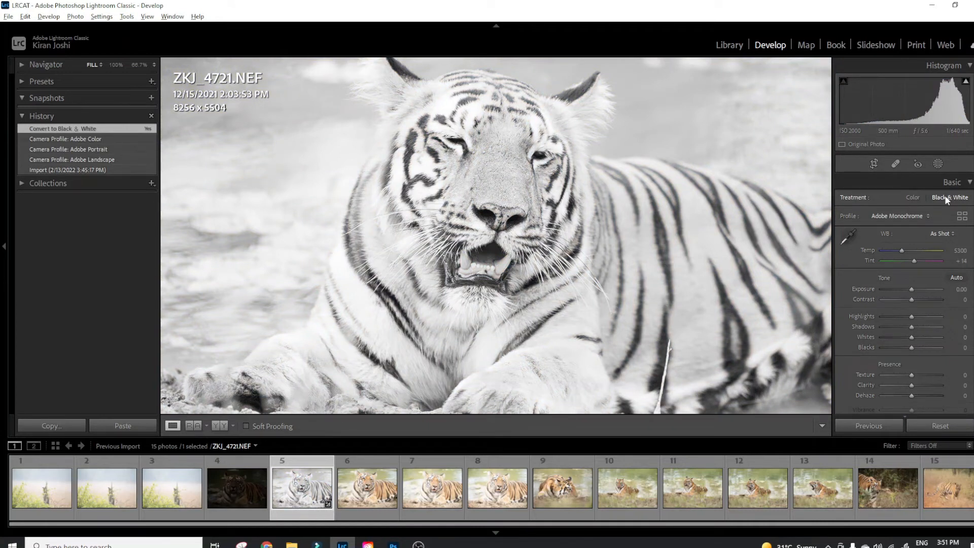
left_click(911, 198)
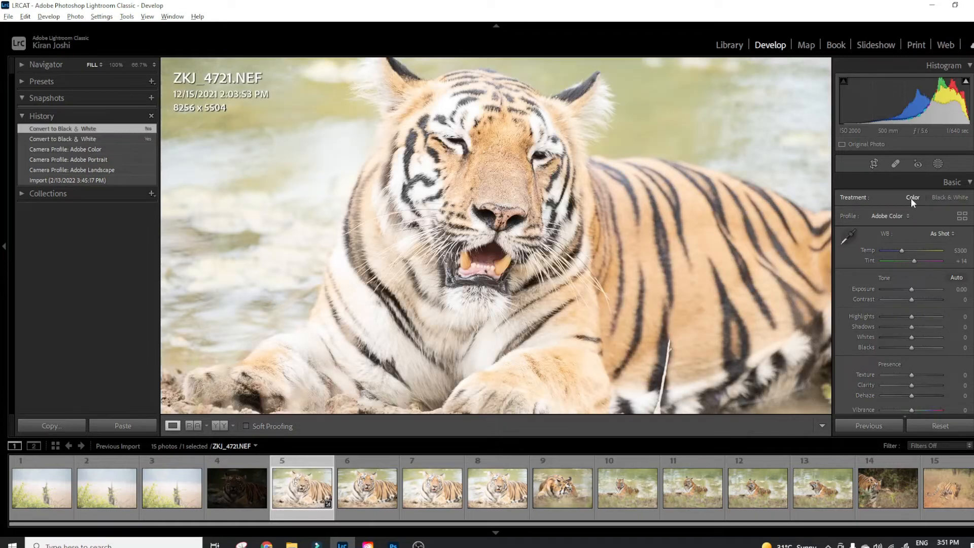
Step: Browse the color profiles in the Profile Browser, examine the Adobe Raw group, and close the browser
left_click(962, 217)
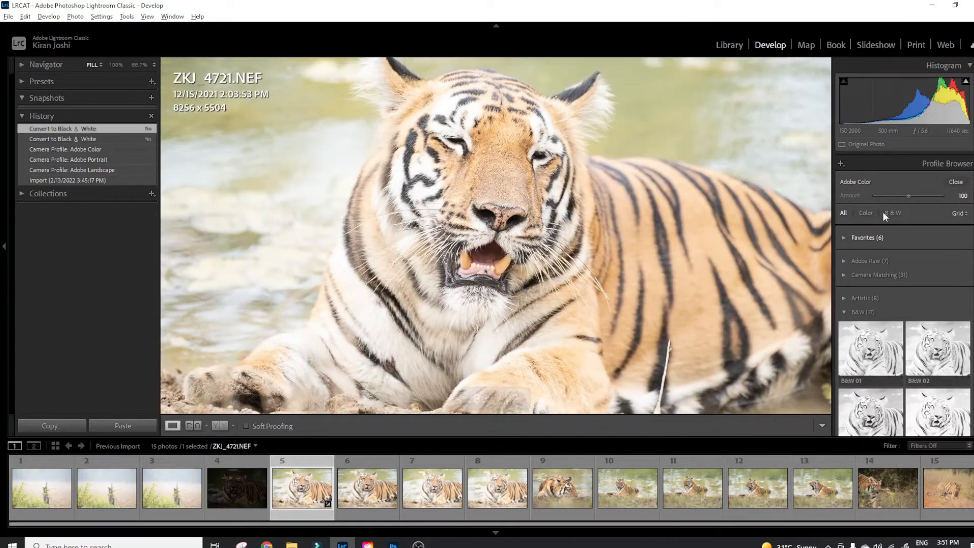
left_click(869, 213)
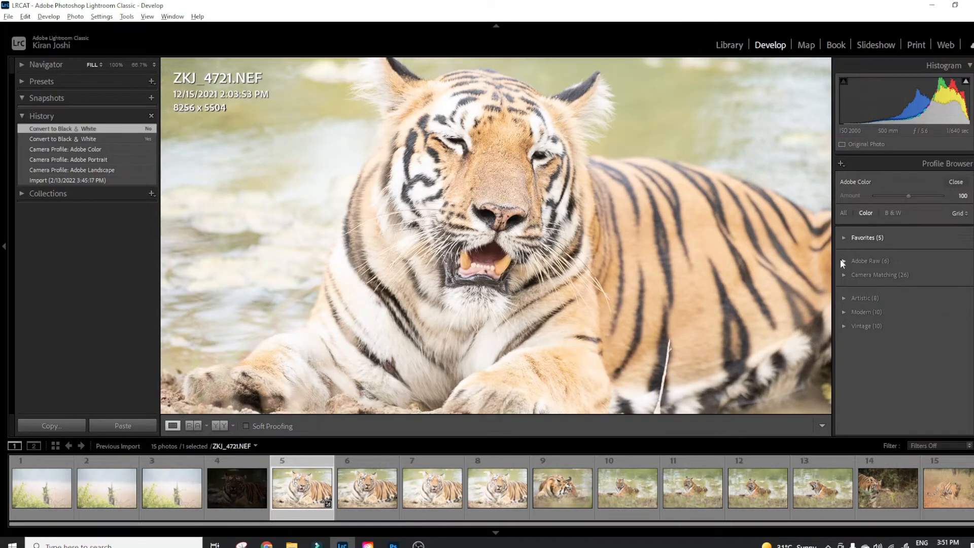
left_click(843, 260)
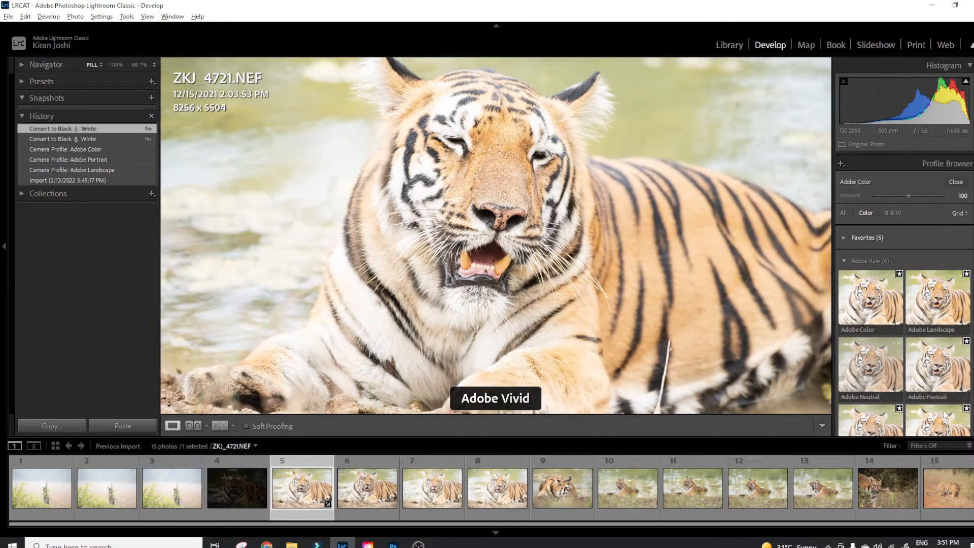
scroll(944, 413, "down", 2)
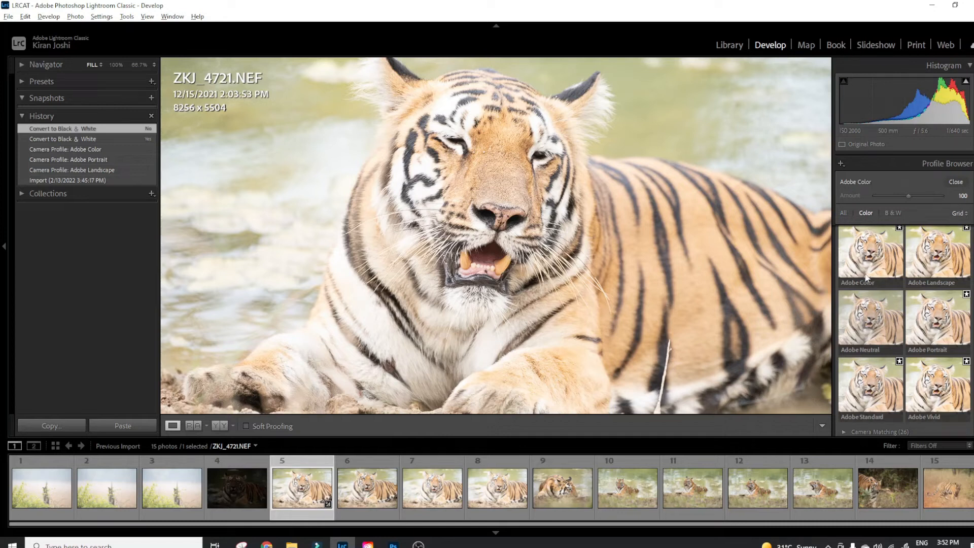
left_click(955, 183)
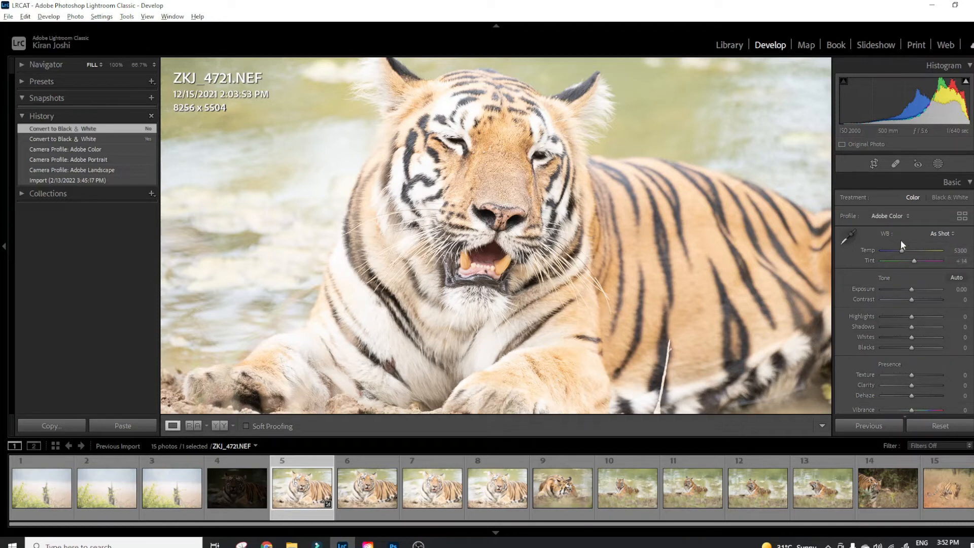
Step: Try the Auto and Daylight white balance presets on the tiger photo and restore As Shot
left_click(939, 234)
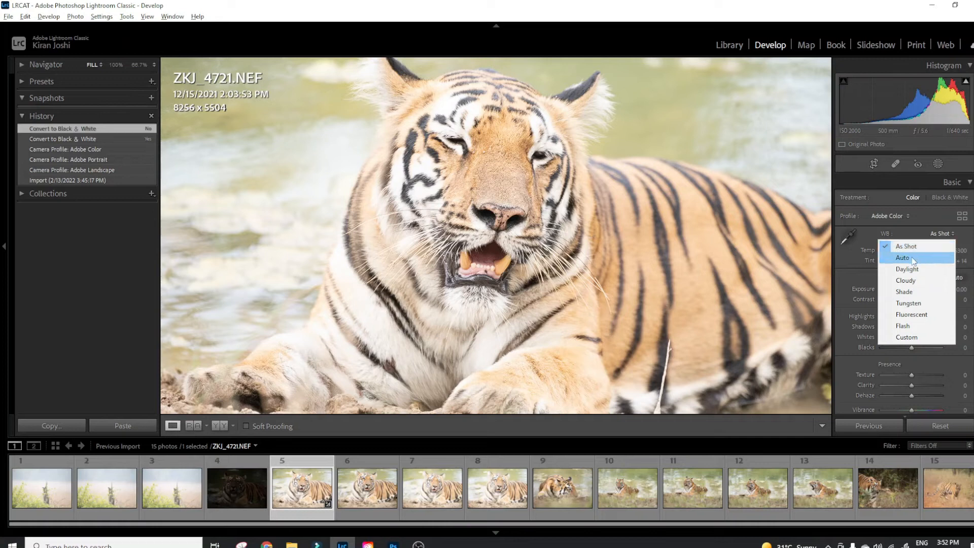
left_click(912, 259)
left_click(945, 232)
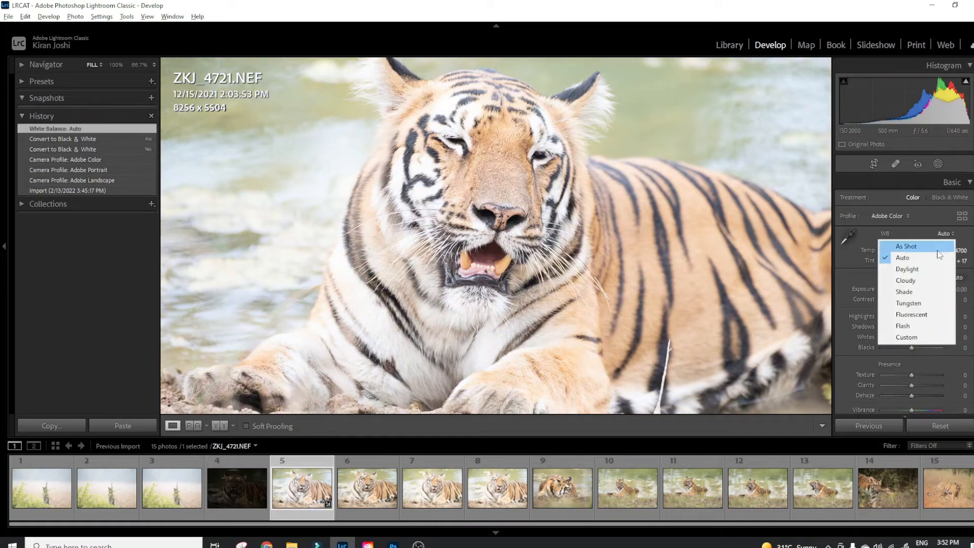
left_click(914, 269)
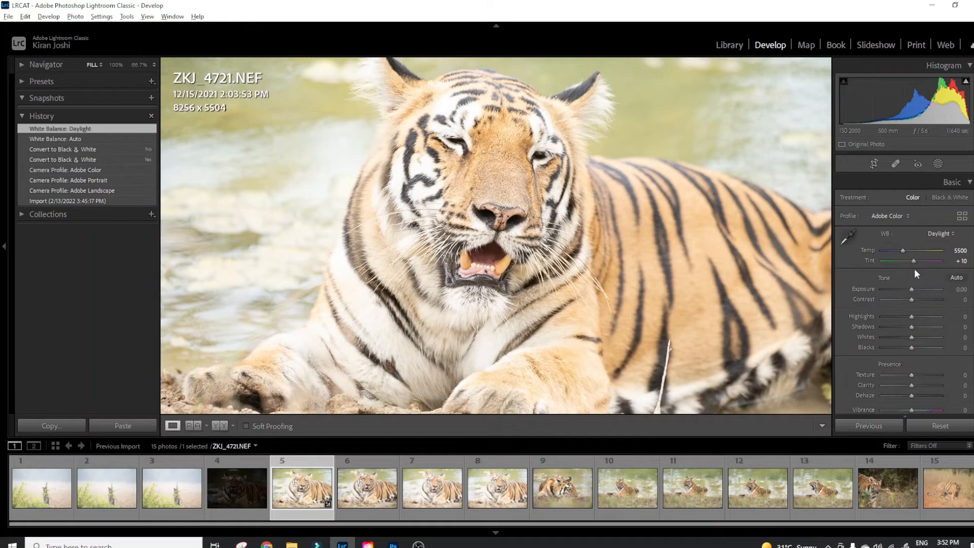
left_click(938, 233)
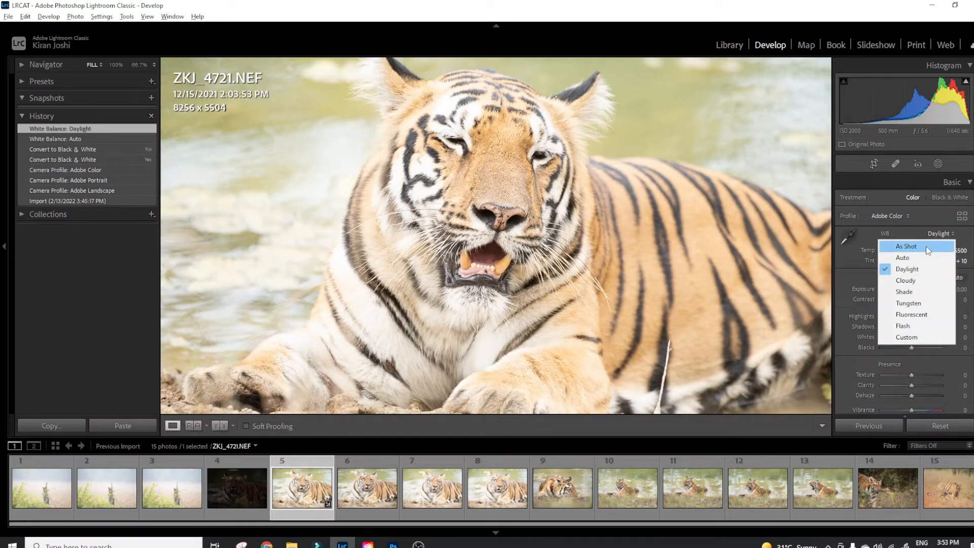
left_click(926, 246)
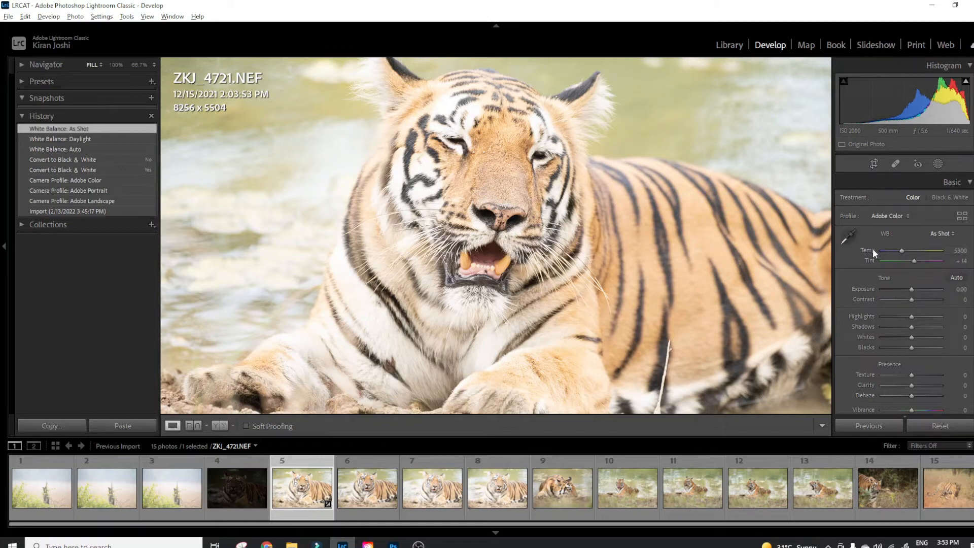
Step: Sample a neutral target beside the tiger's eye twice with the White Balance Selector and undo both white balance changes
left_click(848, 235)
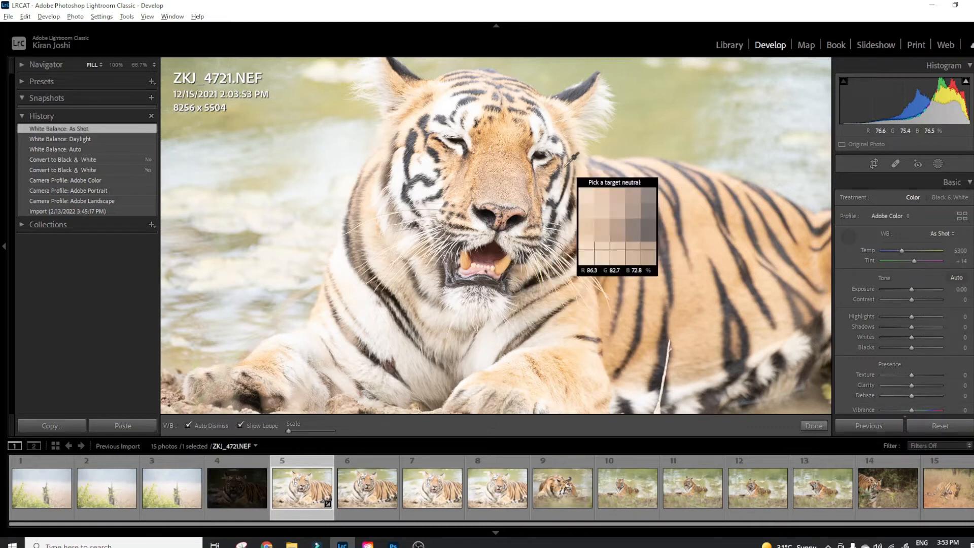
left_click(557, 174)
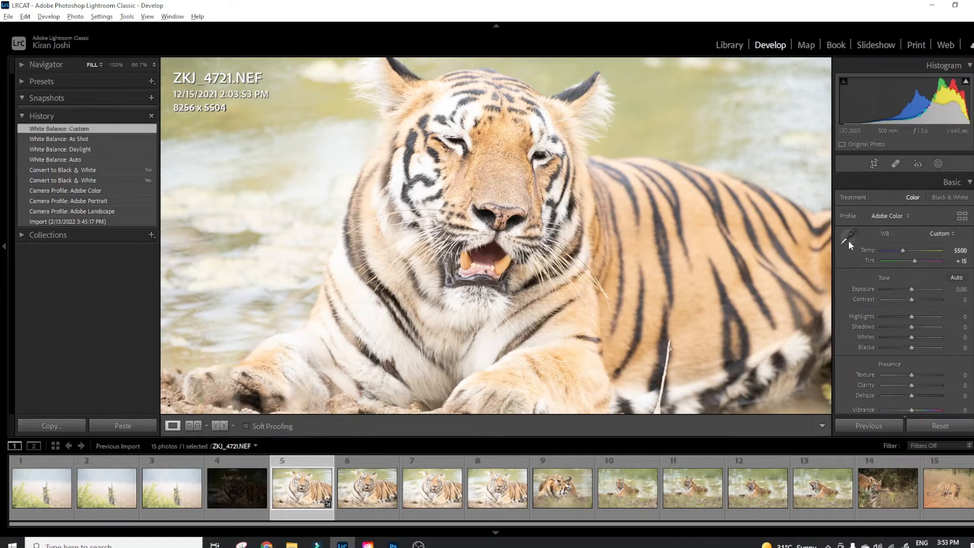
left_click(847, 238)
left_click(558, 175)
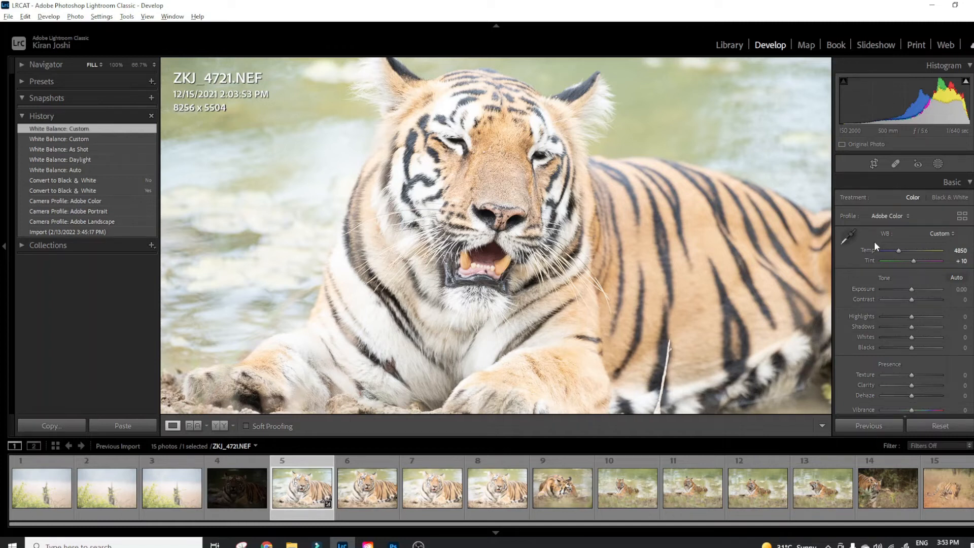
key("ctrl+z")
key("ctrl+z")
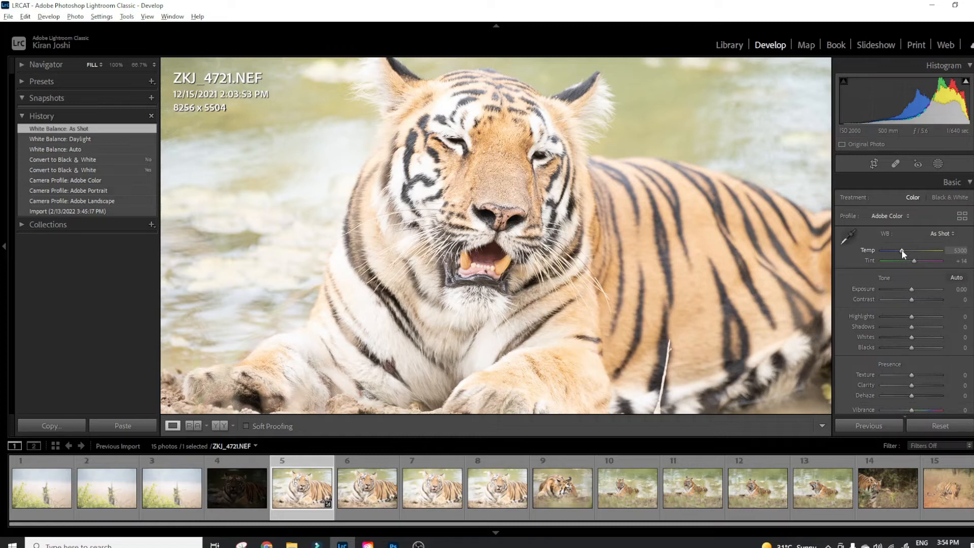
Step: Try a Temp of 5860 and a Tint of +3 on the photo and reset both to their defaults
left_click_drag(902, 250, 904, 251)
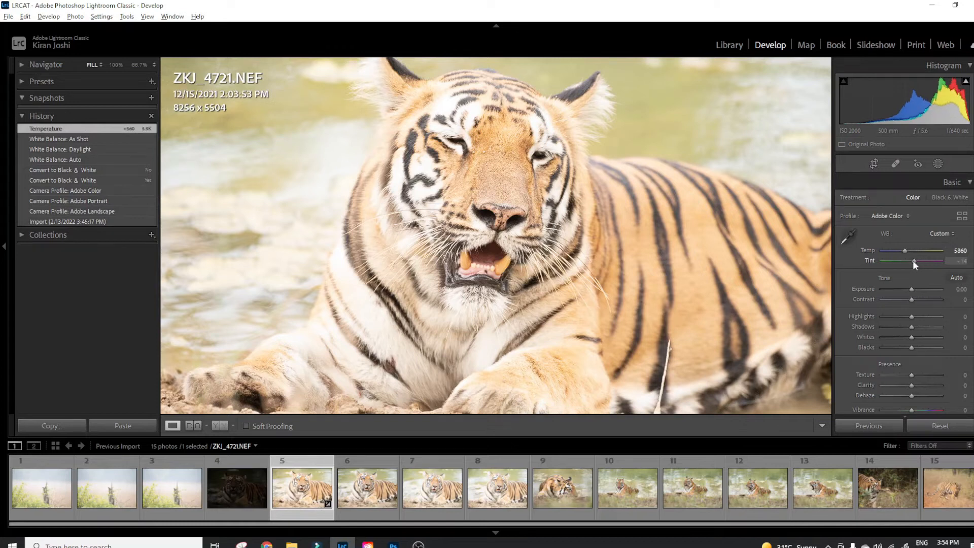
left_click_drag(912, 260, 911, 260)
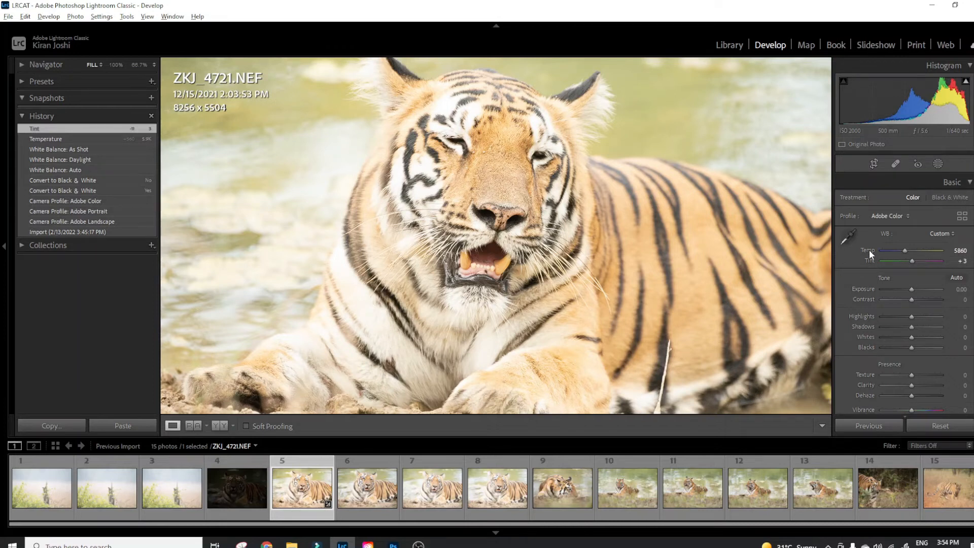
double_click(869, 250)
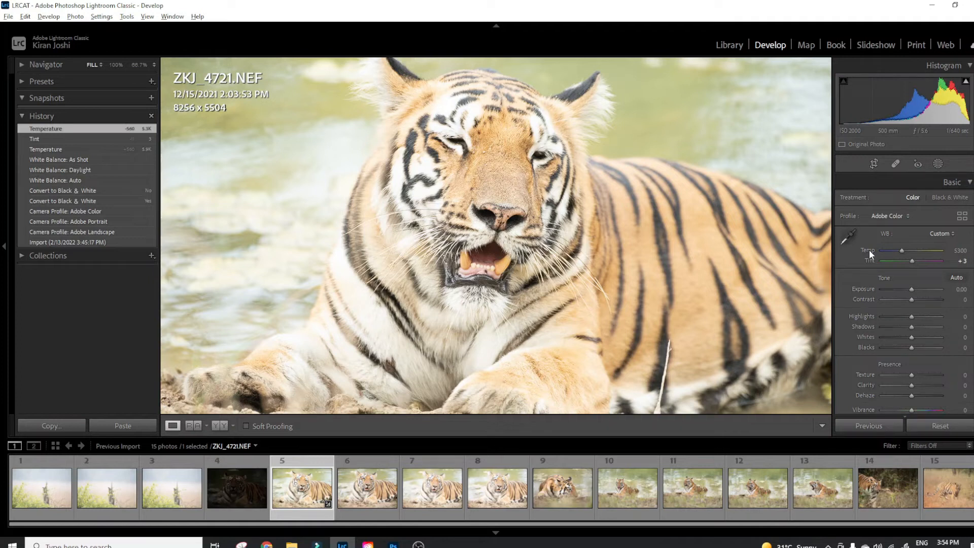
double_click(869, 260)
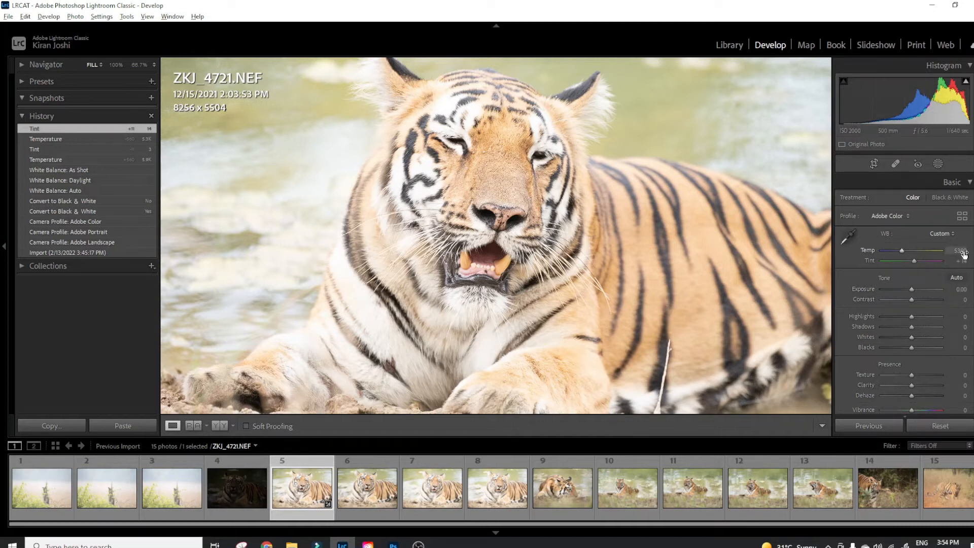
Step: Try the automatic tone adjustment on the tiger photo and undo it
scroll(904, 295, "down", 3)
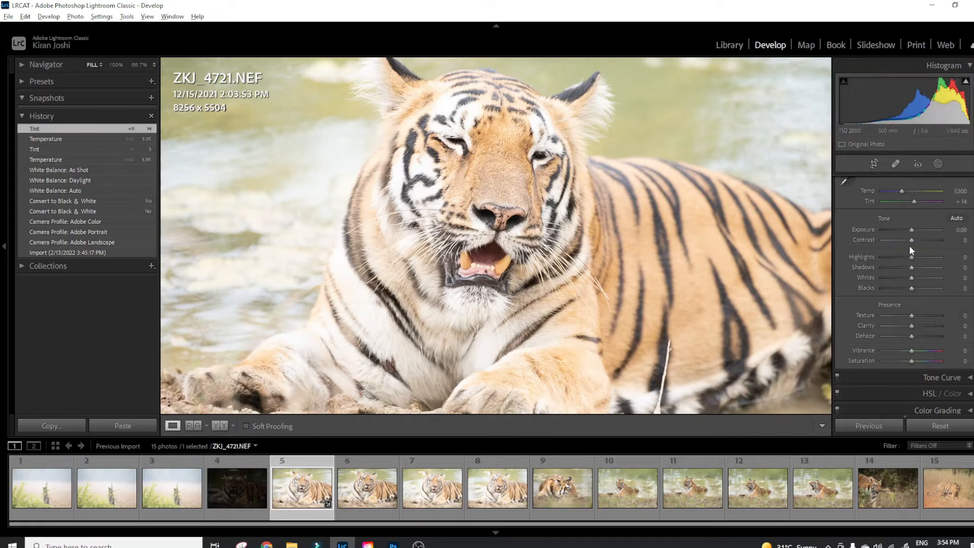
left_click(956, 219)
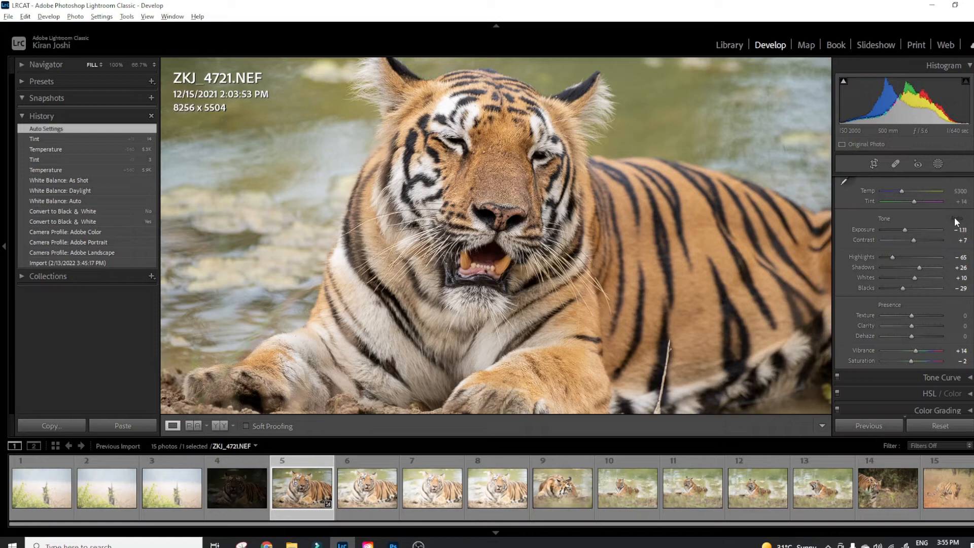
key("ctrl+z")
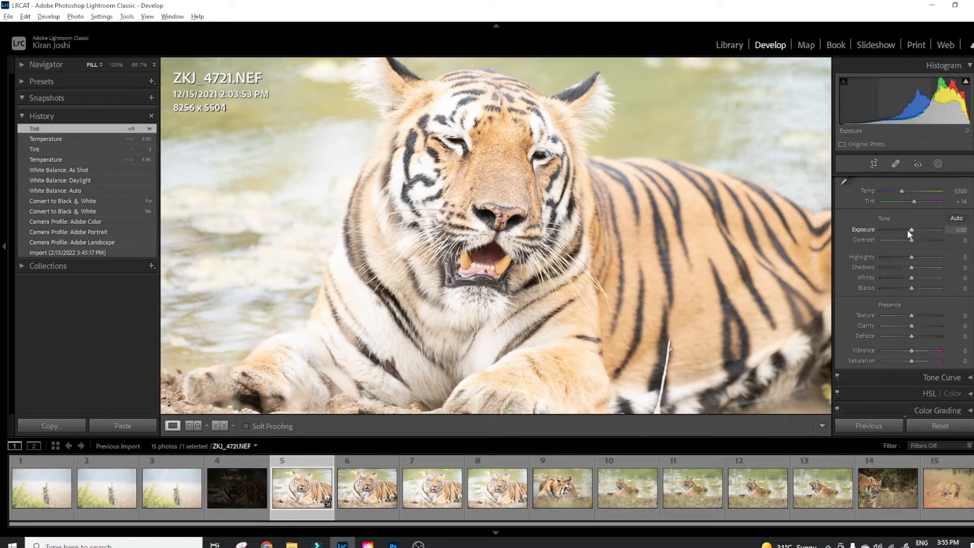
Step: Try Exposure at -0.53 and Highlights at -100 and +100, resetting each adjustment to 0
mouse_move(911, 229)
left_mouse_down()
mouse_move(927, 231)
mouse_move(899, 237)
mouse_move(917, 237)
mouse_move(908, 239)
left_mouse_up()
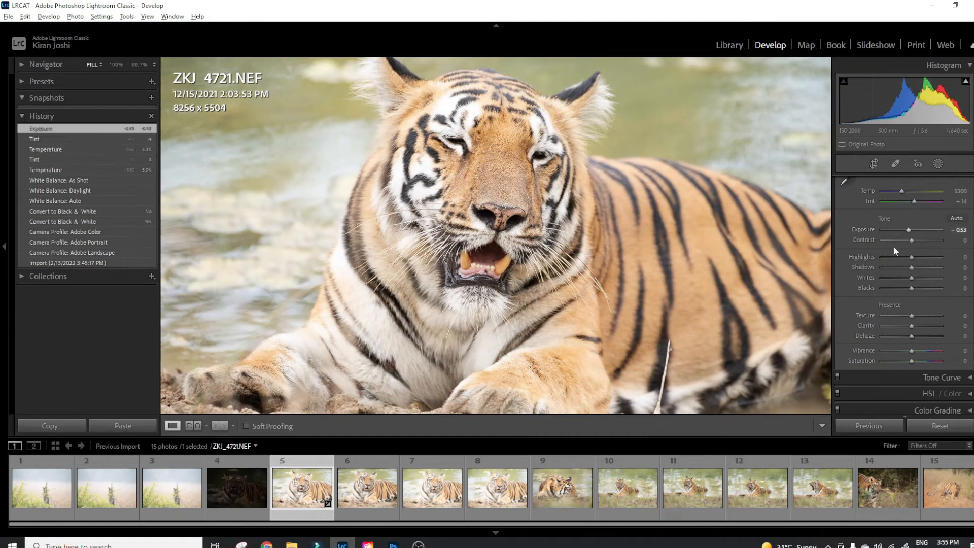
double_click(863, 229)
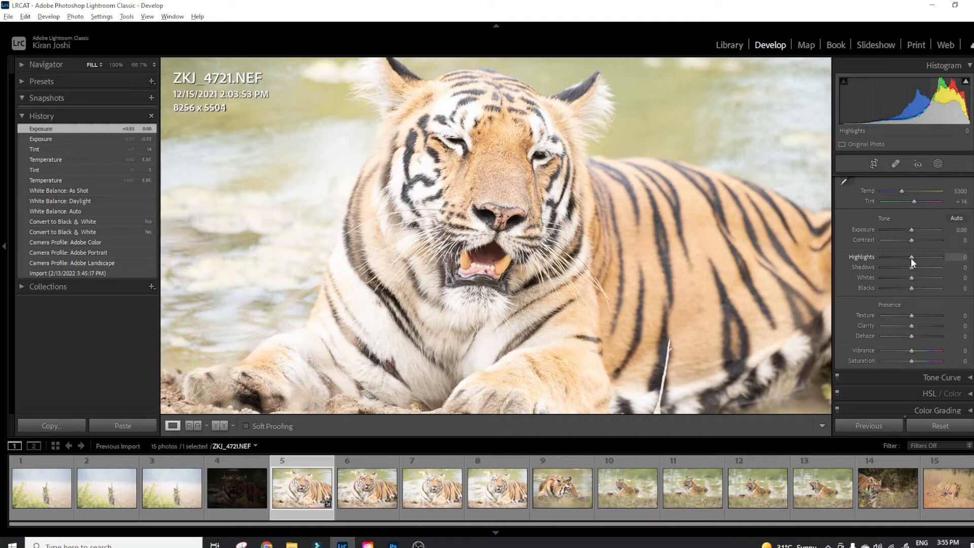
left_click_drag(911, 258, 951, 257)
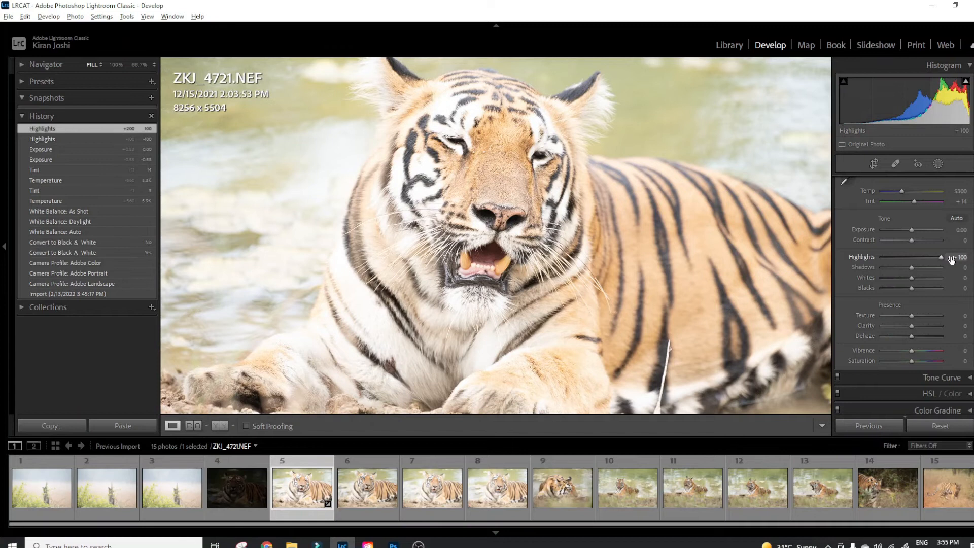
double_click(941, 257)
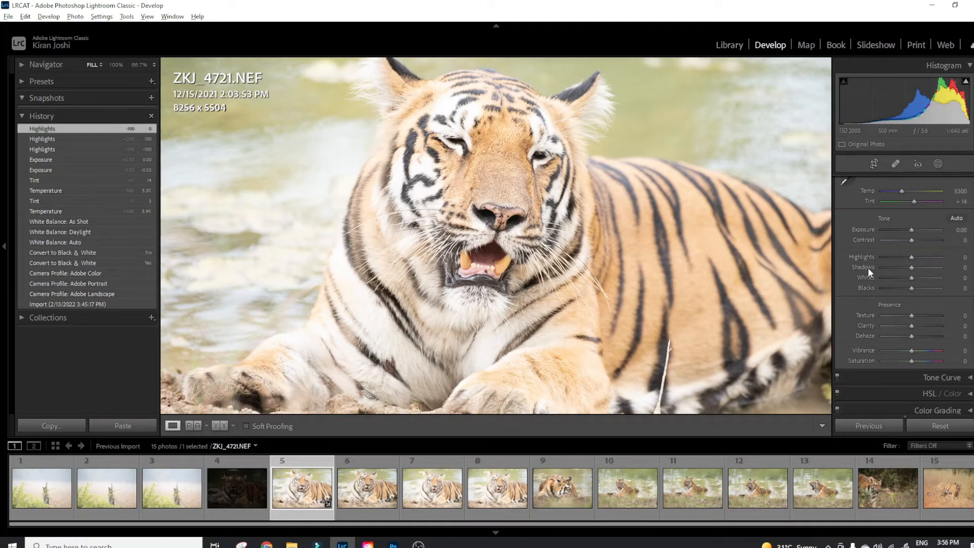
Step: Try Shadows at +100 and about +63 on the photo and reset the adjustment to 0
left_click_drag(908, 266, 941, 277)
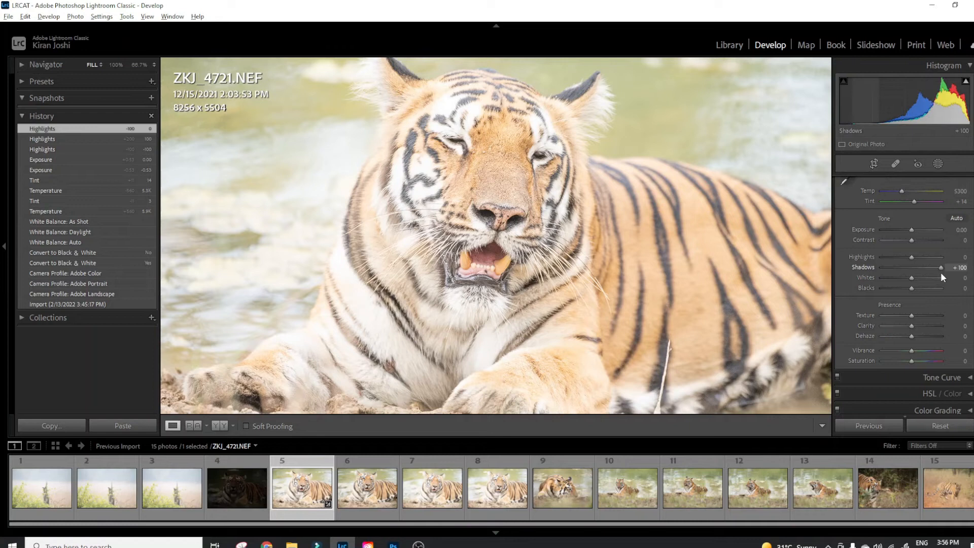
mouse_move(941, 272)
left_mouse_down()
mouse_move(911, 275)
mouse_move(939, 279)
mouse_move(929, 265)
left_mouse_up()
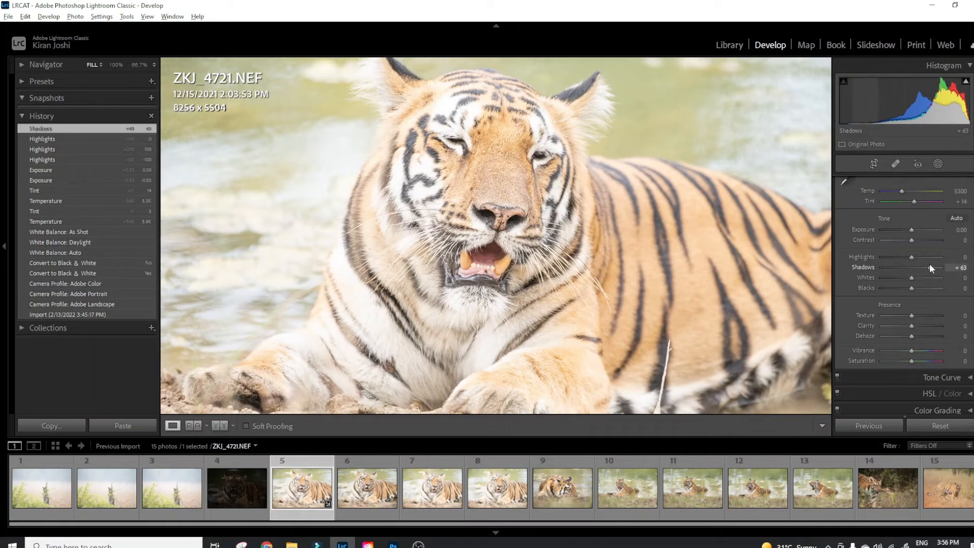
double_click(863, 264)
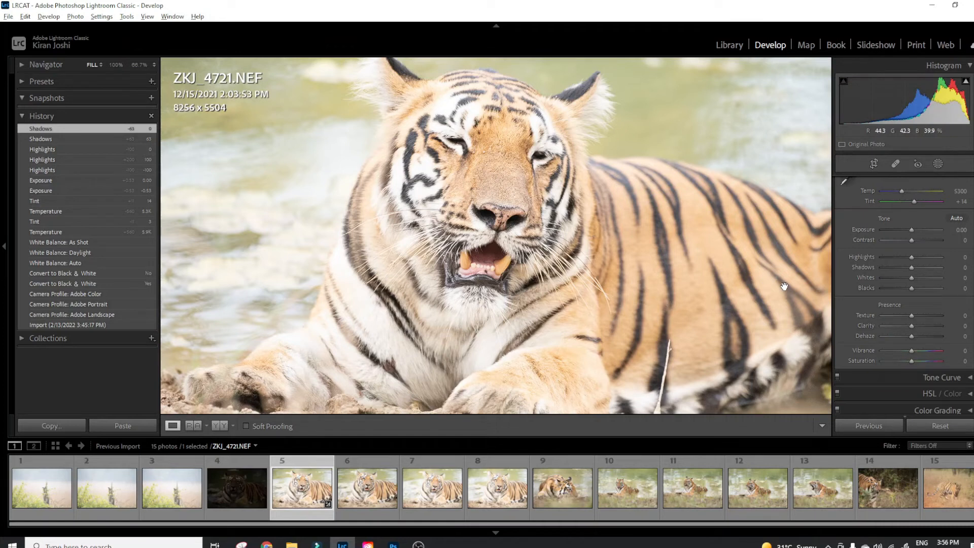
Step: Lower Whites to -100 using the clipping preview and reduce Highlights to -47
key("alt")
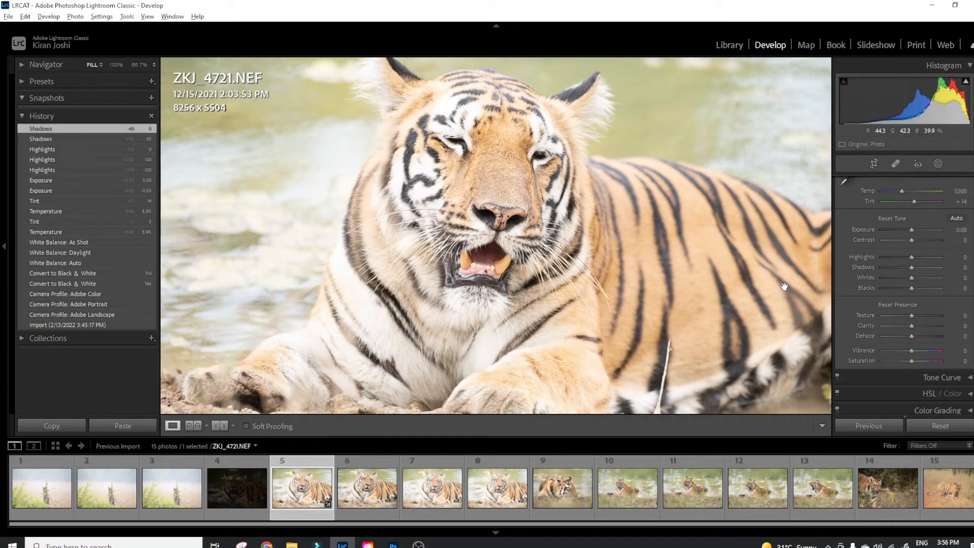
left_click(912, 279, "alt")
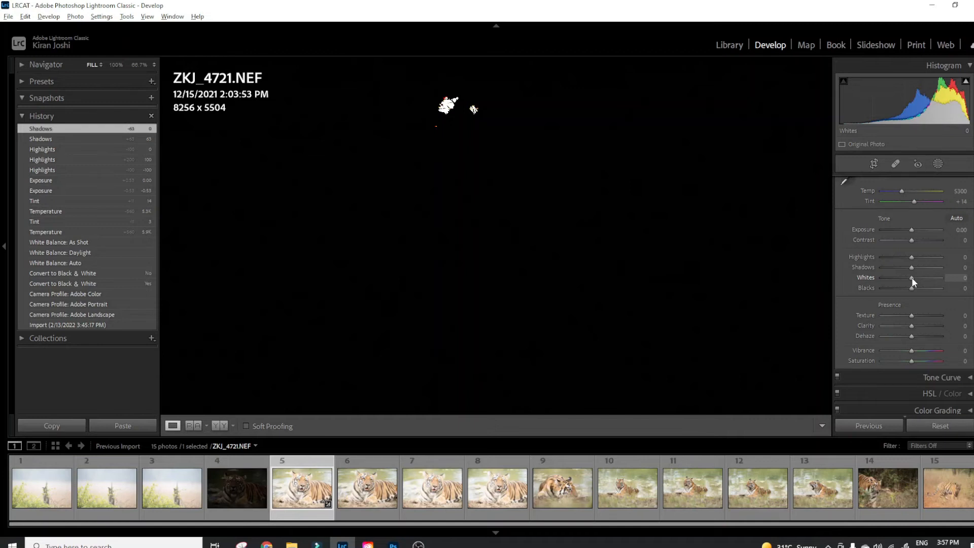
left_click_drag(911, 278, 876, 285)
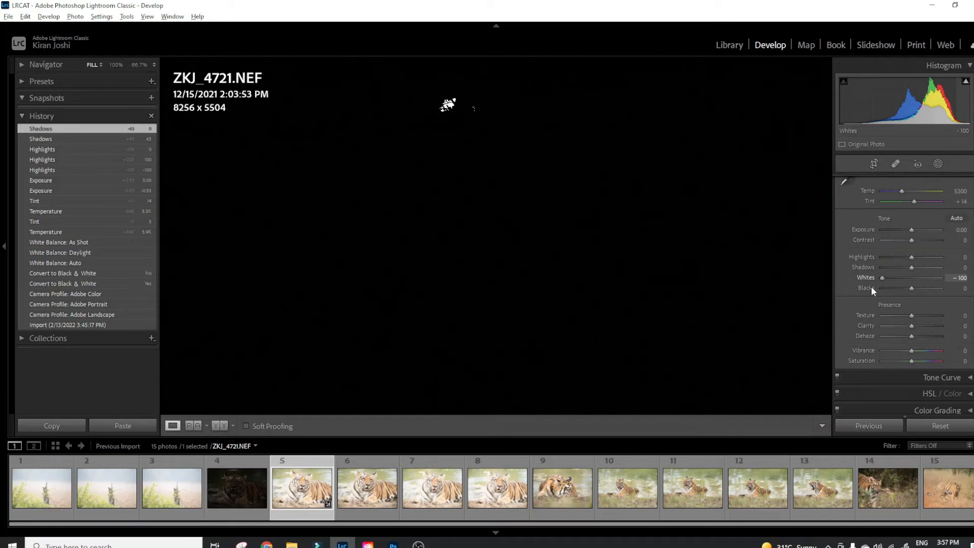
left_click_drag(871, 286, 871, 286)
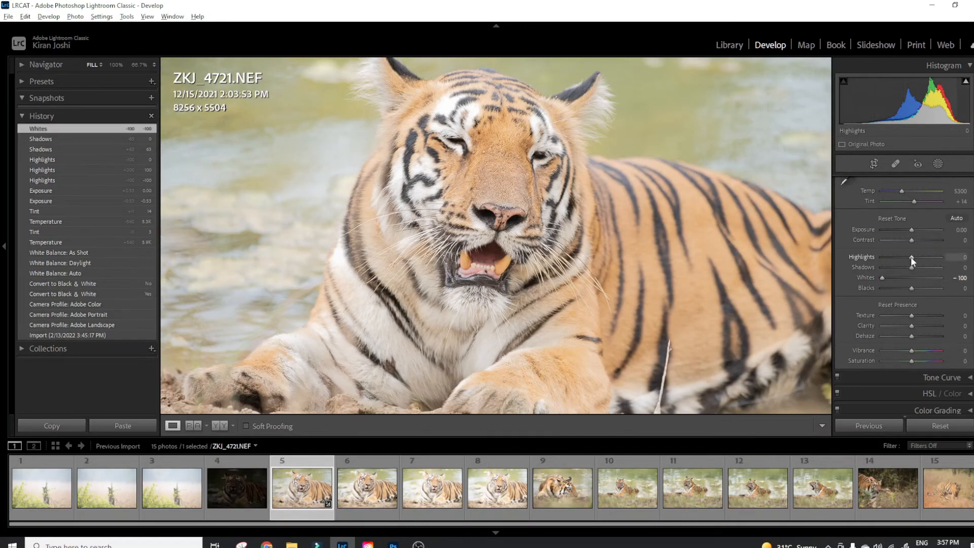
left_click_drag(911, 257, 897, 259)
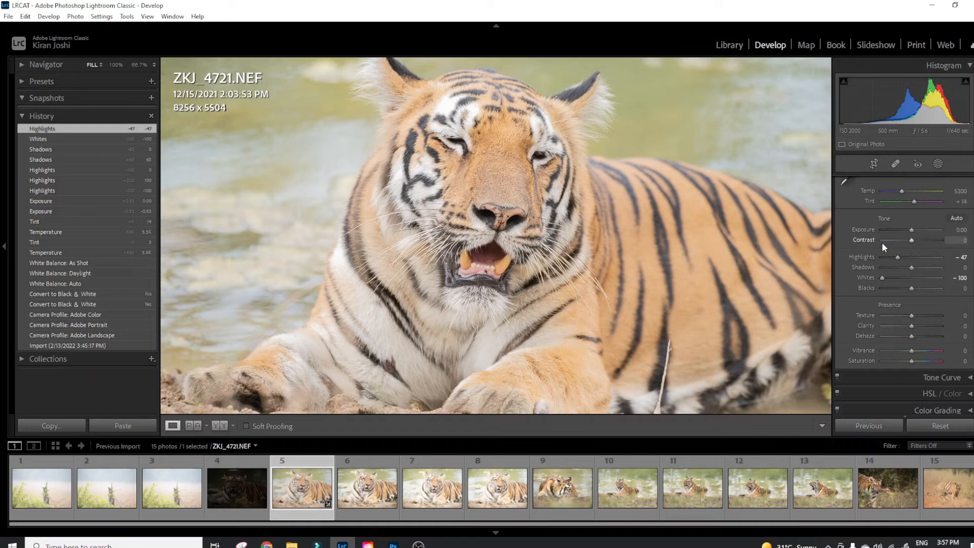
Step: Compare the before and after versions of the tiger photo several times and return to the edited version
key("backslash")
key("backslash")
key("backslash")
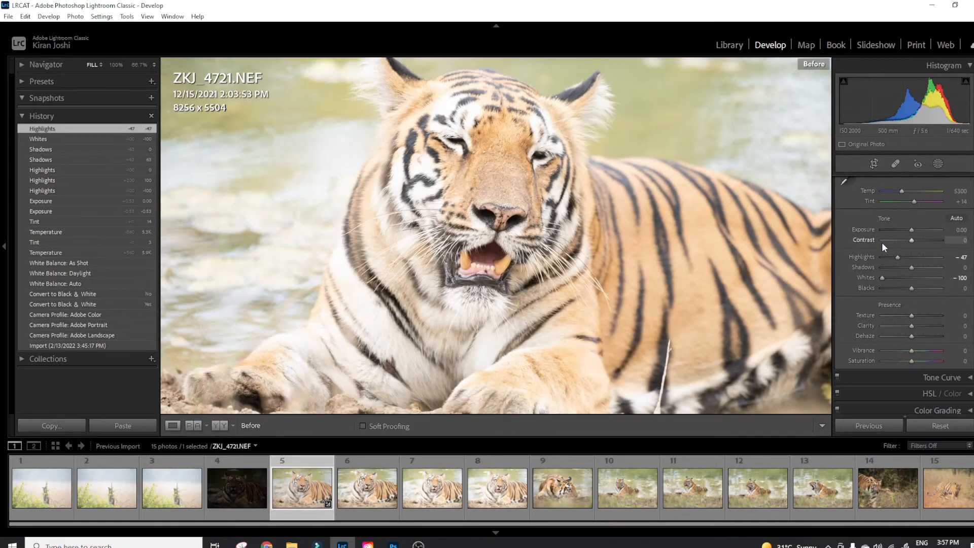
key("backslash")
key("backslash")
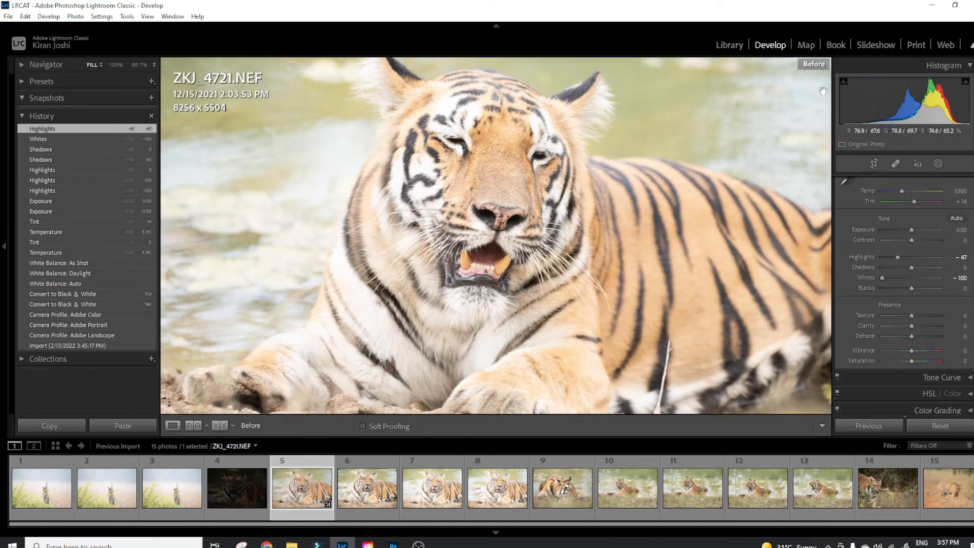
key("backslash")
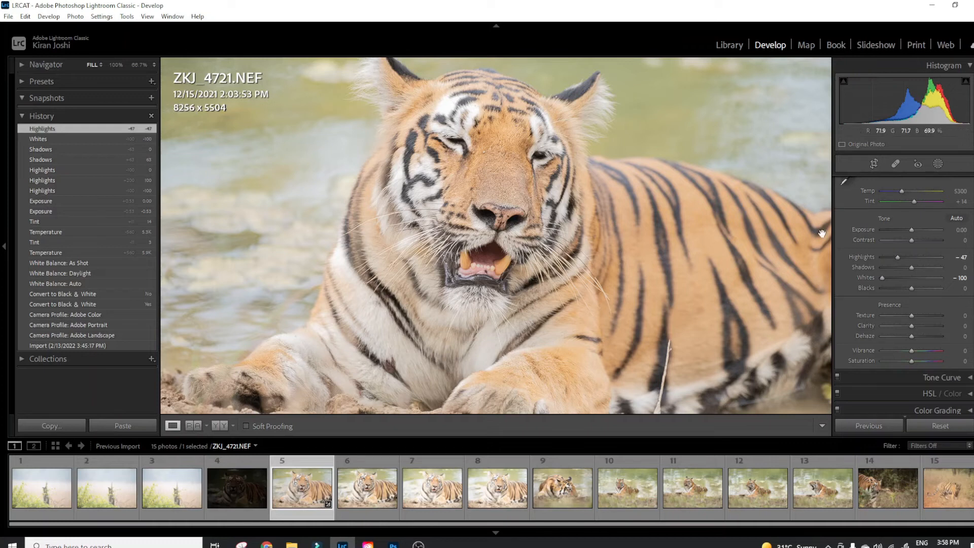
Step: Try Blacks at -63 using the clipping preview and reset the adjustment to 0
left_click(912, 287, "alt")
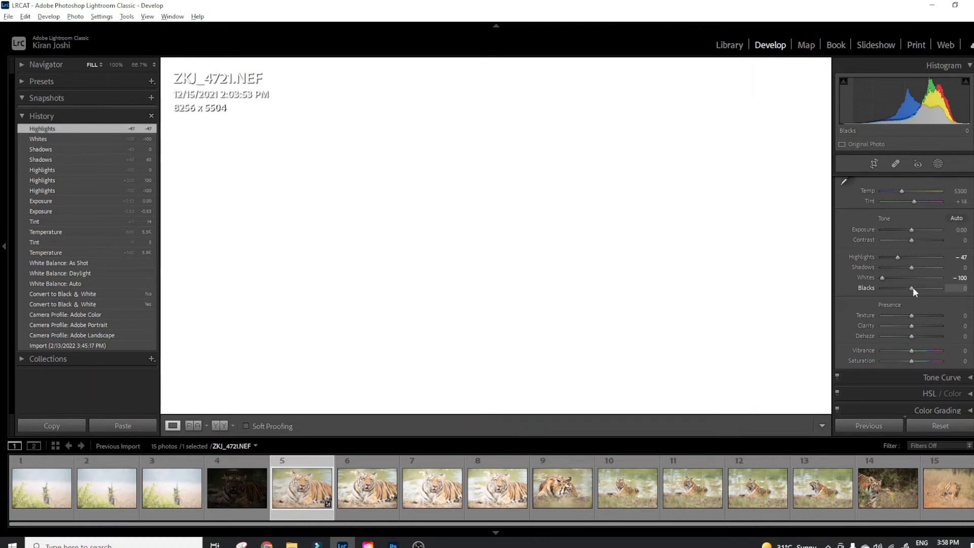
left_click_drag(912, 288, 894, 294)
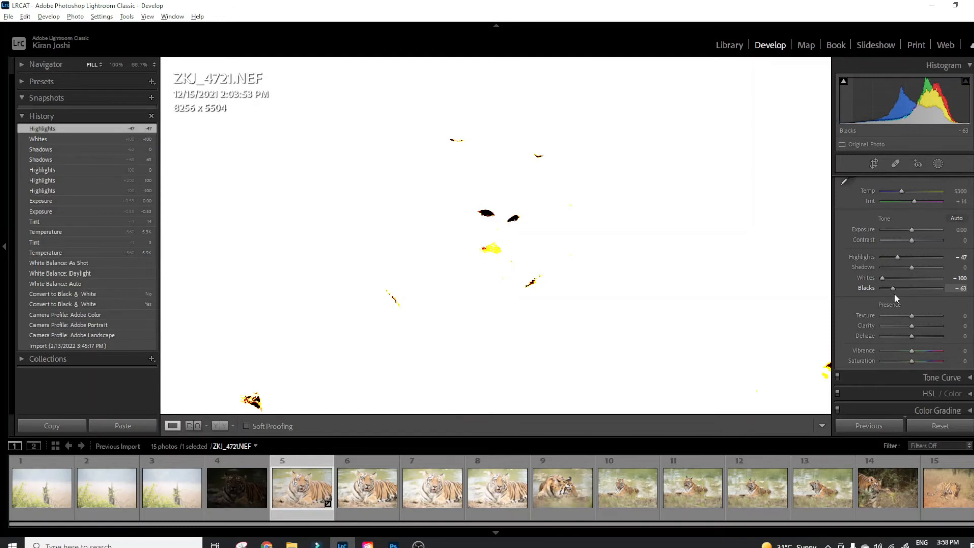
left_click_drag(894, 293, 894, 293)
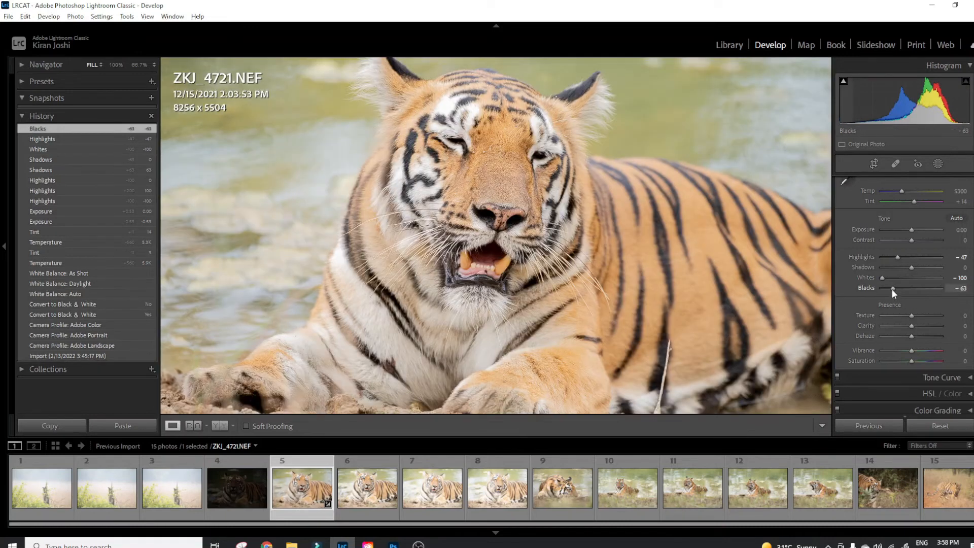
double_click(892, 290)
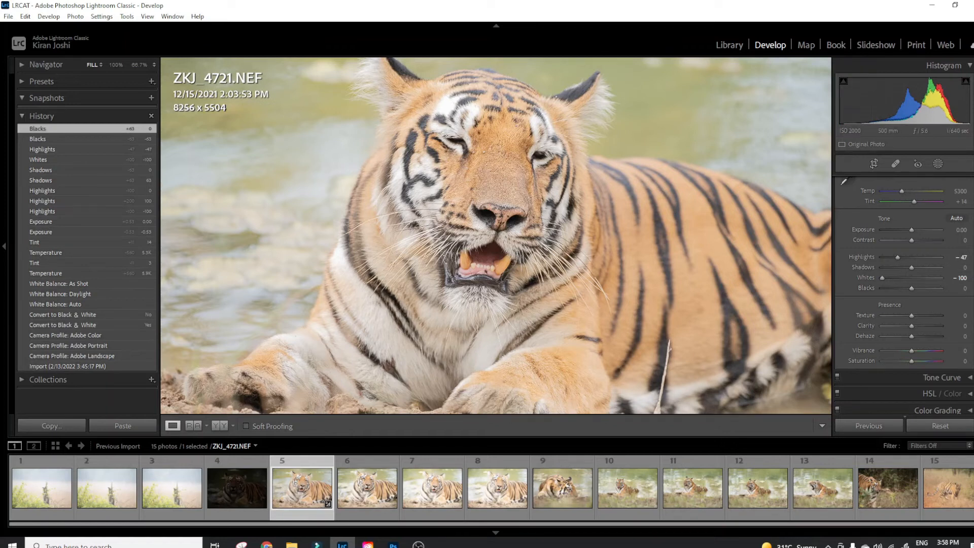
key("F8")
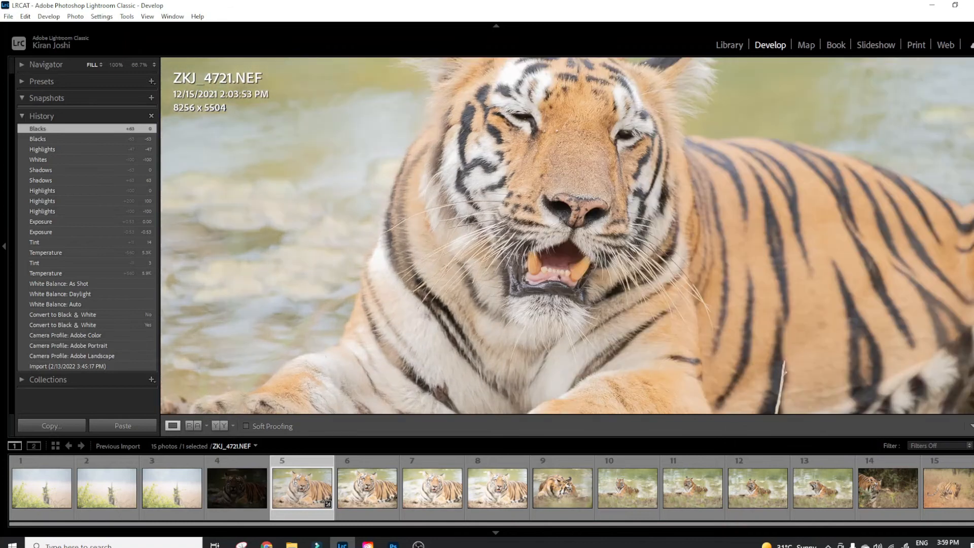
key("F8")
Step: Try Texture at about +81 on the tiger's face at 100% zoom and set it to +11, inspecting the fur around the eye
scroll(902, 294, "down", 2)
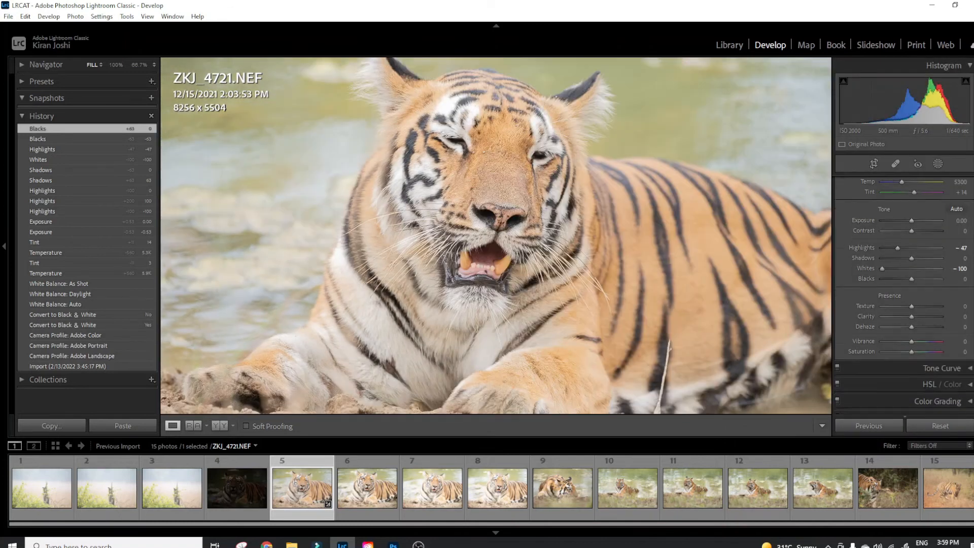
scroll(903, 294, "down", 2)
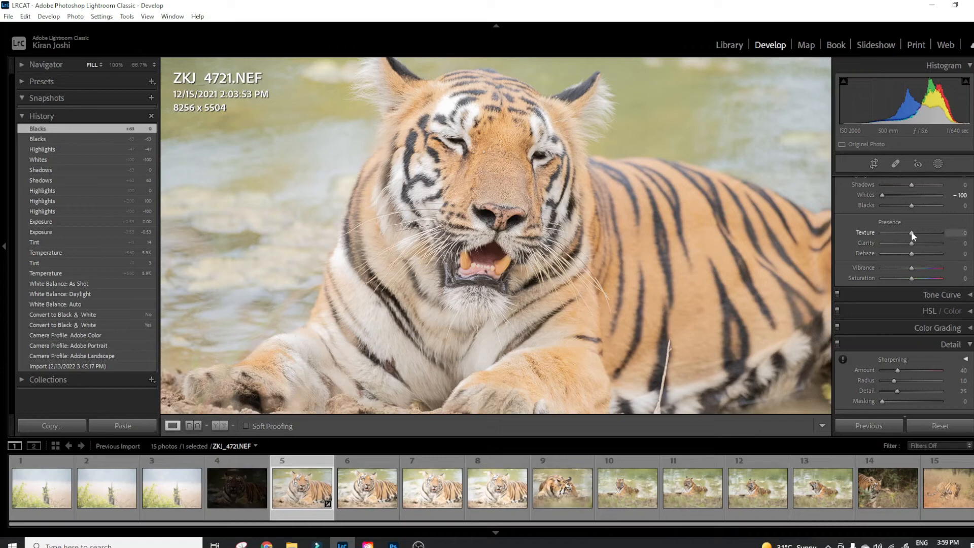
left_click(477, 167)
left_click_drag(584, 100, 379, 209)
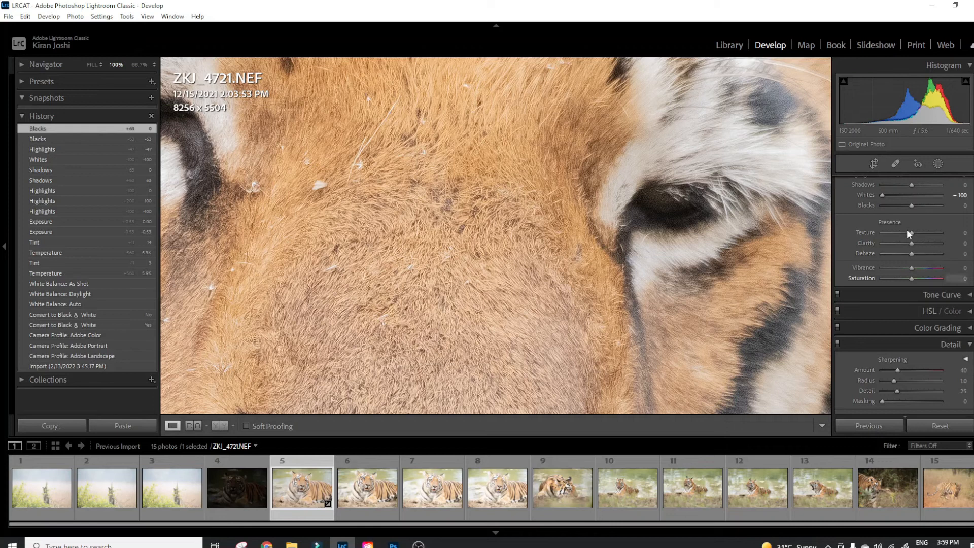
left_click_drag(912, 233, 945, 234)
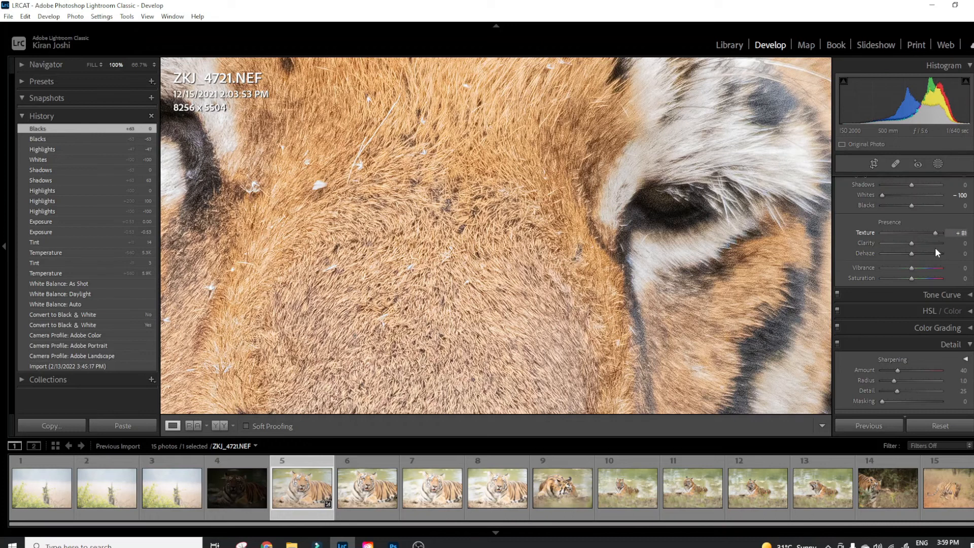
left_click_drag(939, 249, 915, 250)
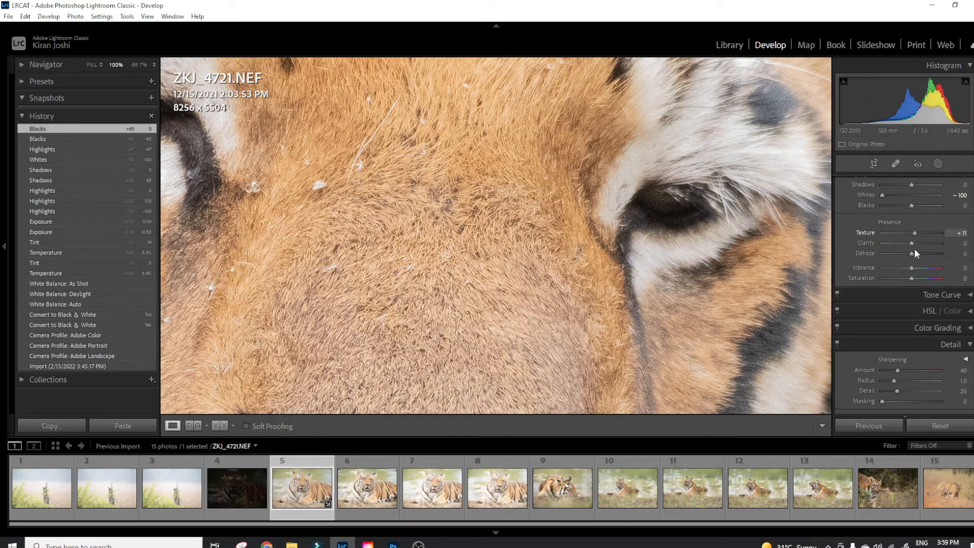
left_click_drag(791, 266, 631, 280)
left_click_drag(717, 210, 487, 277)
left_click_drag(315, 390, 531, 383)
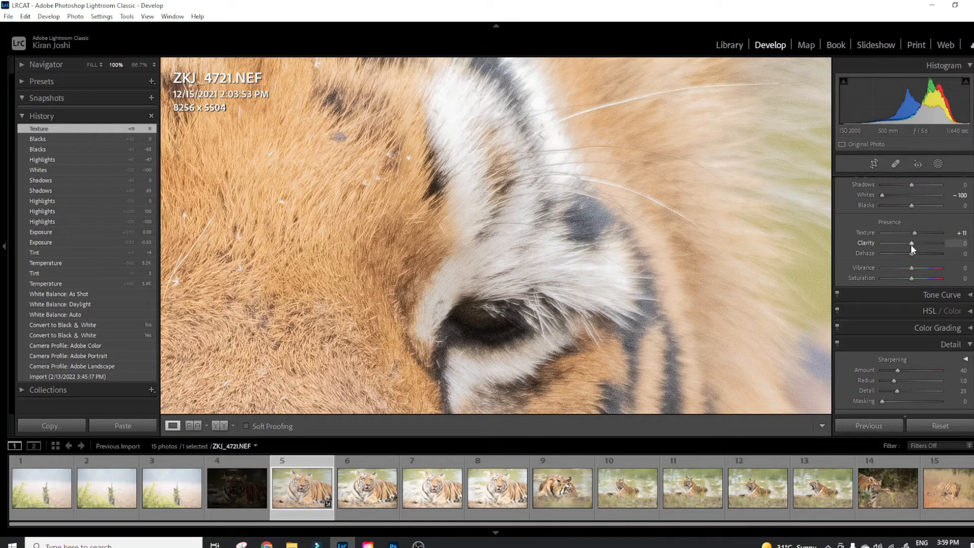
Step: Raise Clarity to +14, check the whole photo and increase it to +26
mouse_move(911, 245)
left_mouse_down()
mouse_move(945, 245)
mouse_move(917, 247)
left_mouse_up()
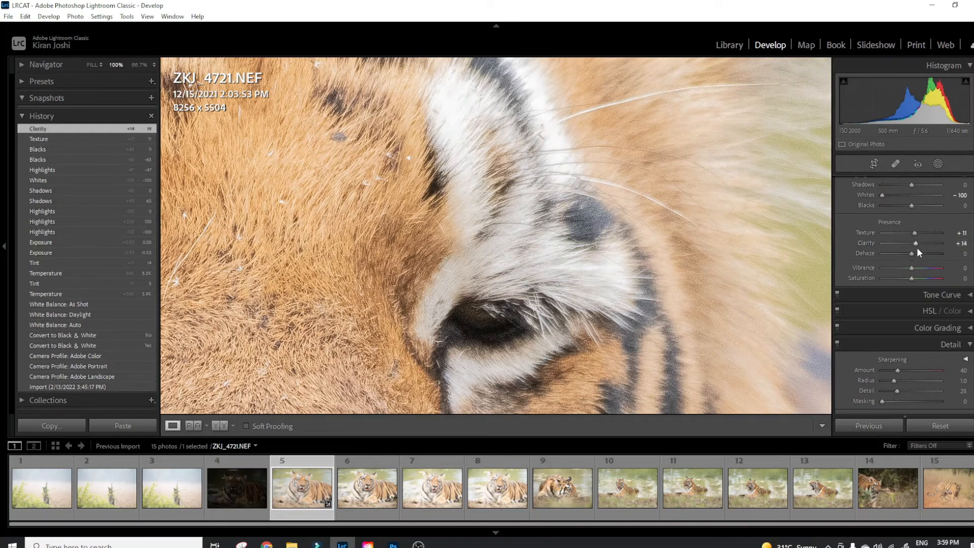
left_click(581, 232)
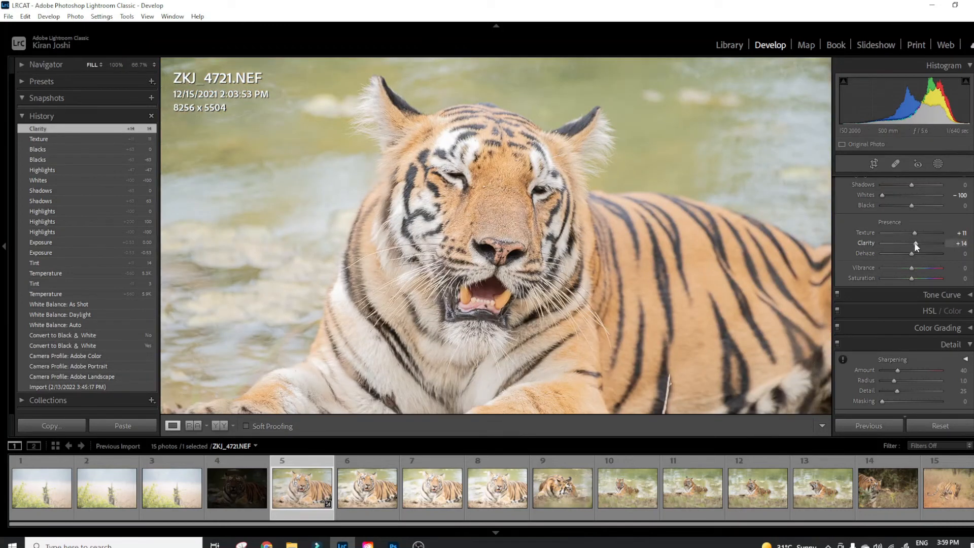
mouse_move(916, 243)
left_mouse_down()
mouse_move(973, 252)
mouse_move(912, 247)
mouse_move(919, 250)
left_mouse_up()
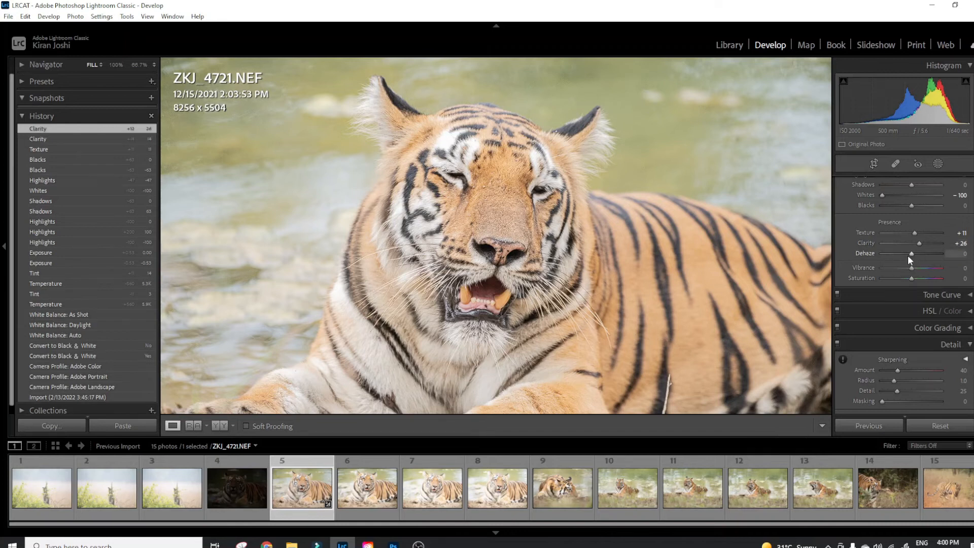
Step: Try the Dehaze adjustment on the photo and reset it to 0
left_click_drag(935, 255, 913, 268)
double_click(912, 255)
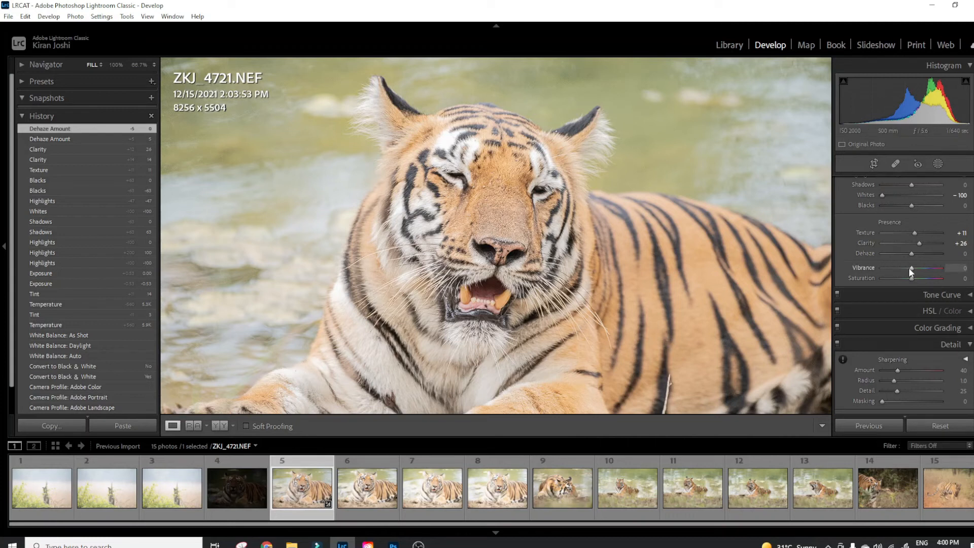
Step: Try Vibrance at +46 and Saturation at +100 on the photo, resetting each to 0
mouse_move(910, 267)
left_mouse_down()
mouse_move(948, 272)
mouse_move(924, 269)
left_mouse_up()
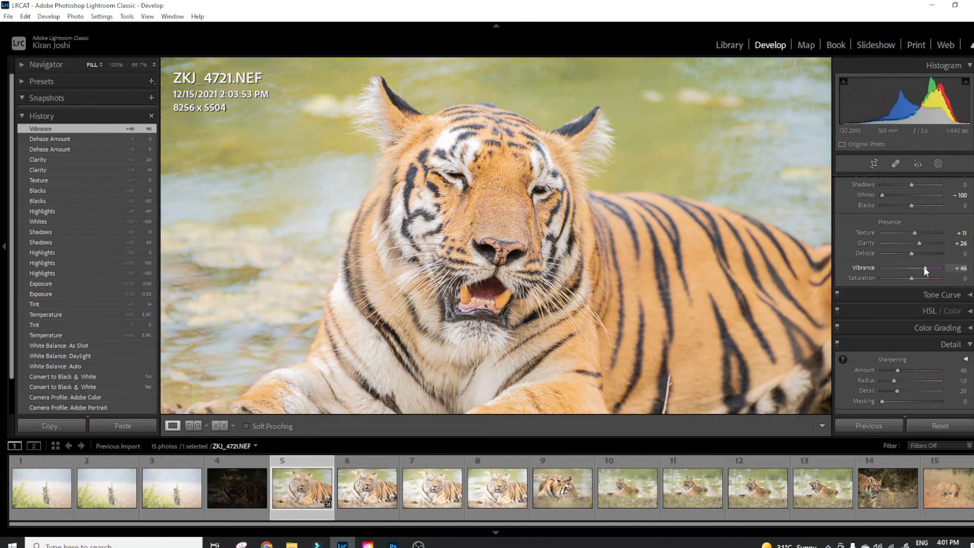
double_click(923, 269)
double_click(923, 269)
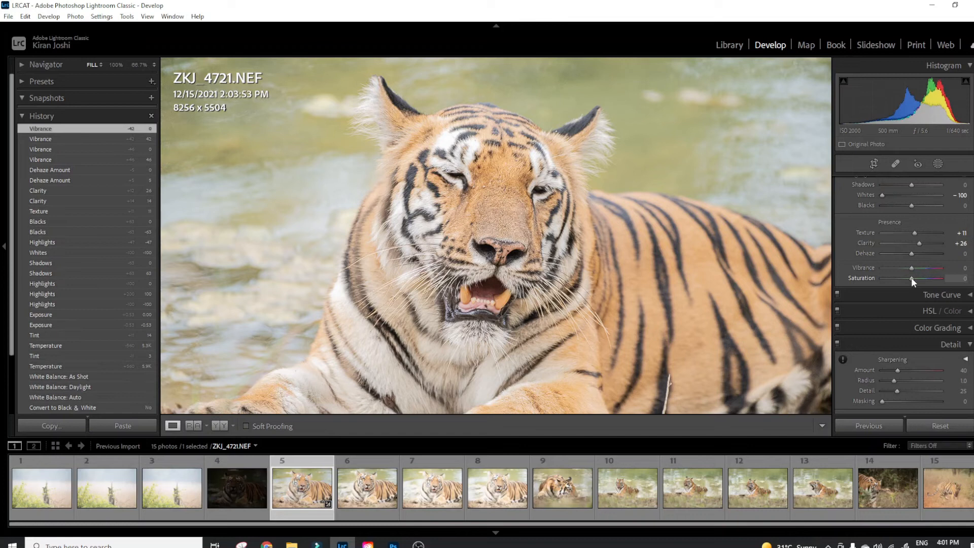
left_click_drag(914, 278, 945, 282)
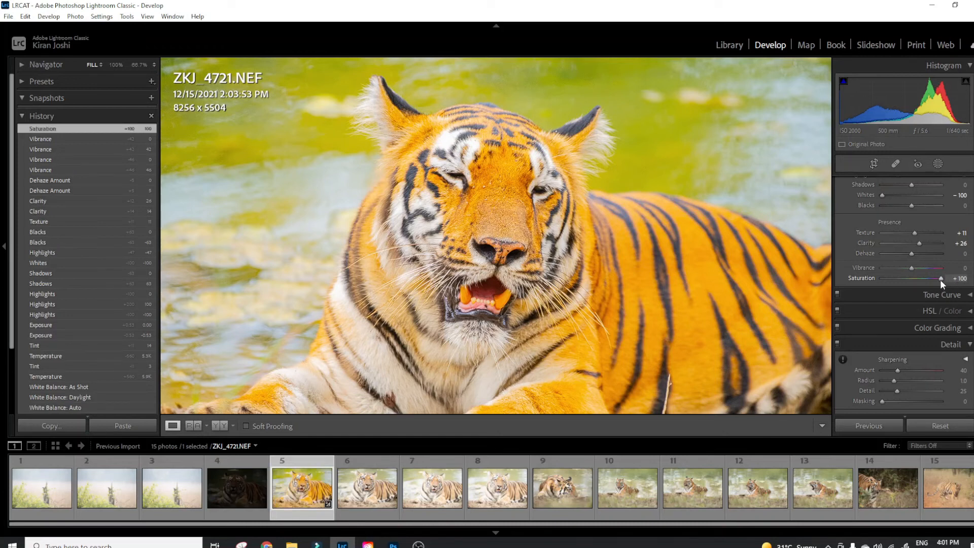
double_click(940, 279)
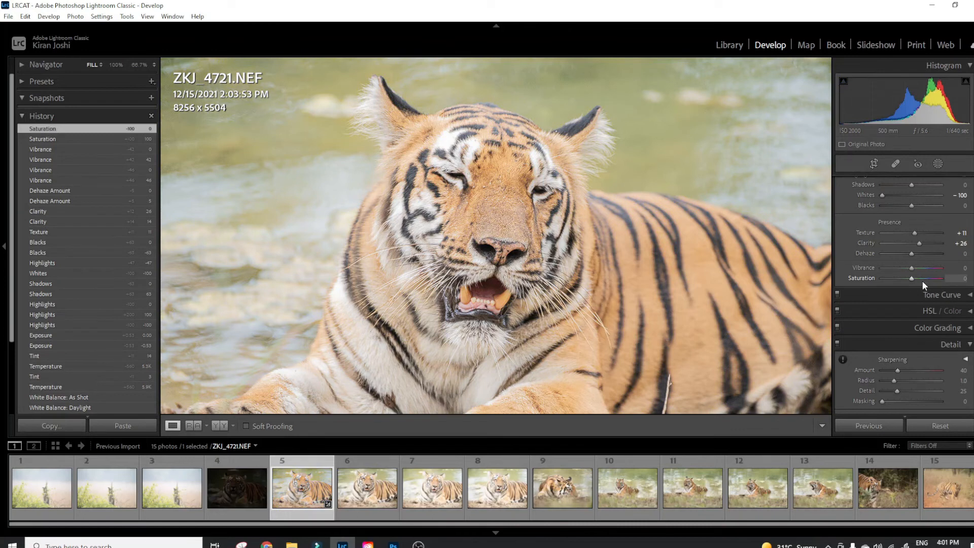
Step: Set Vibrance to +32 and Saturation to +18, and compare the before and after versions side by side
mouse_move(914, 269)
left_mouse_down()
mouse_move(928, 270)
mouse_move(917, 279)
mouse_move(919, 267)
left_mouse_up()
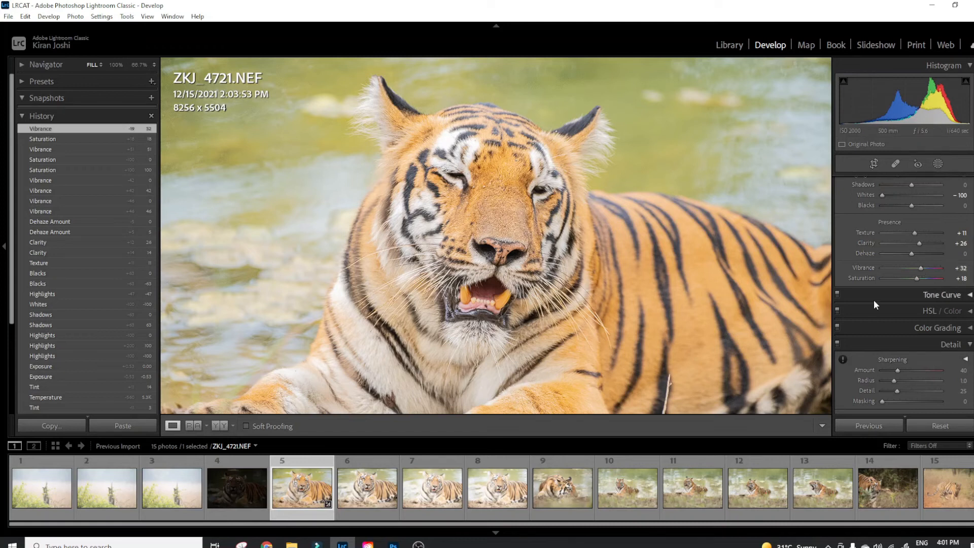
scroll(949, 281, "up", 3)
scroll(949, 282, "up", 1)
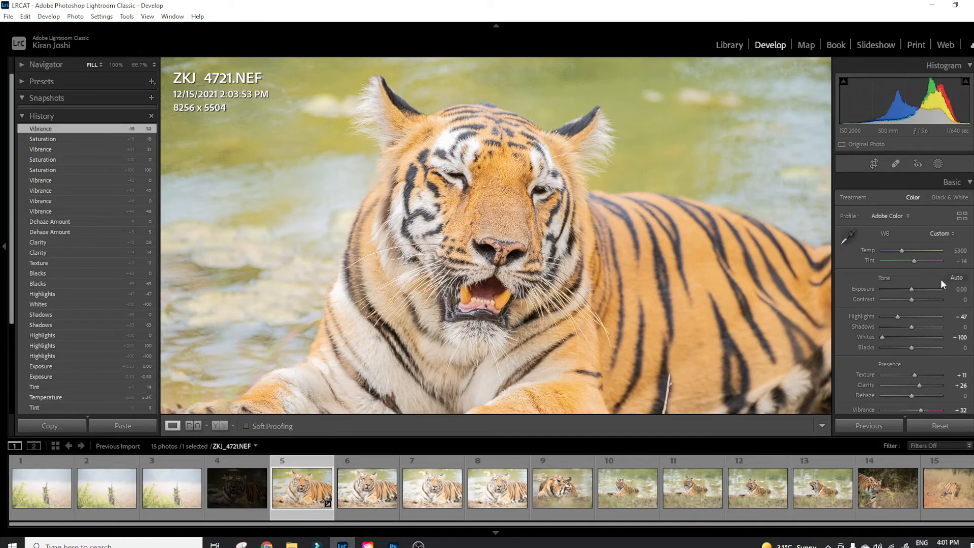
key("y")
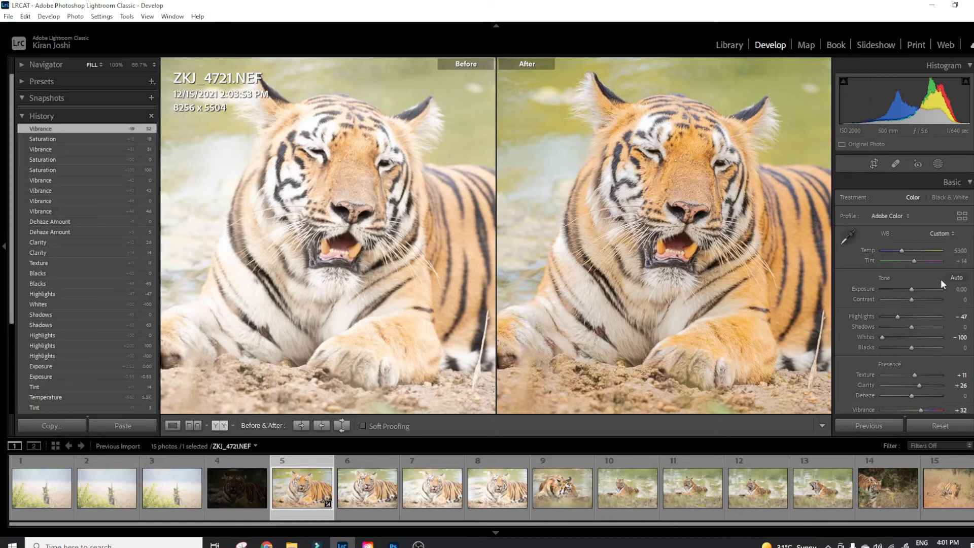
key("y")
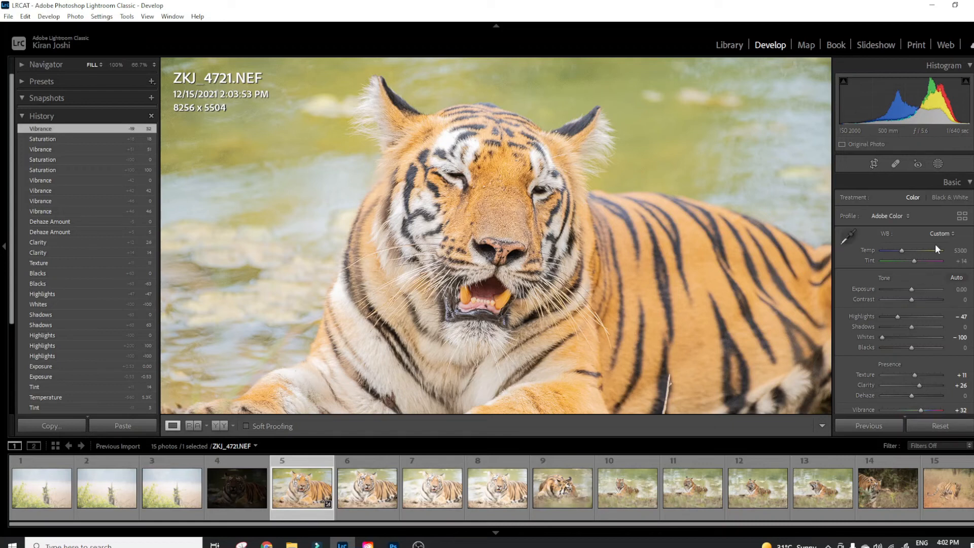
Step: Collapse the Basic, Detail and Lens Corrections adjustment sections
left_click(971, 186)
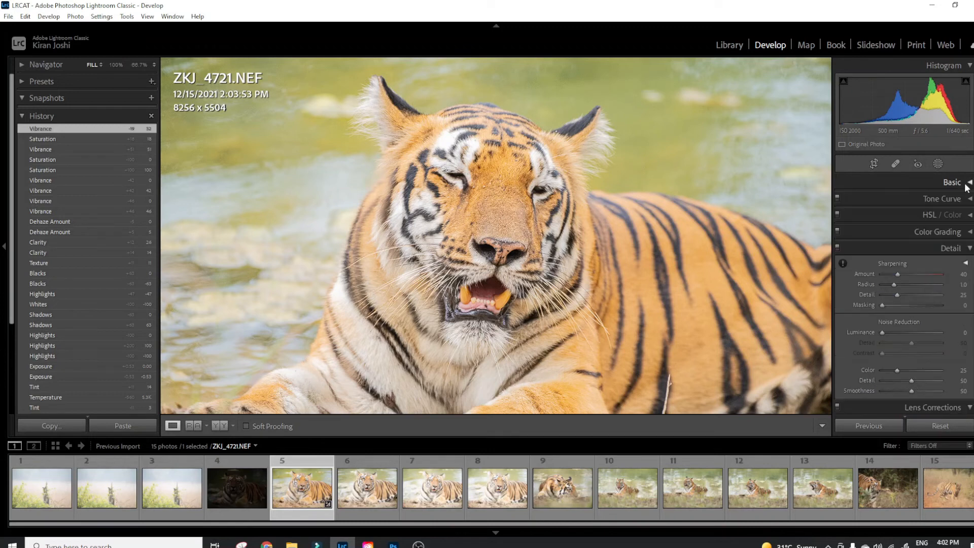
left_click(946, 250)
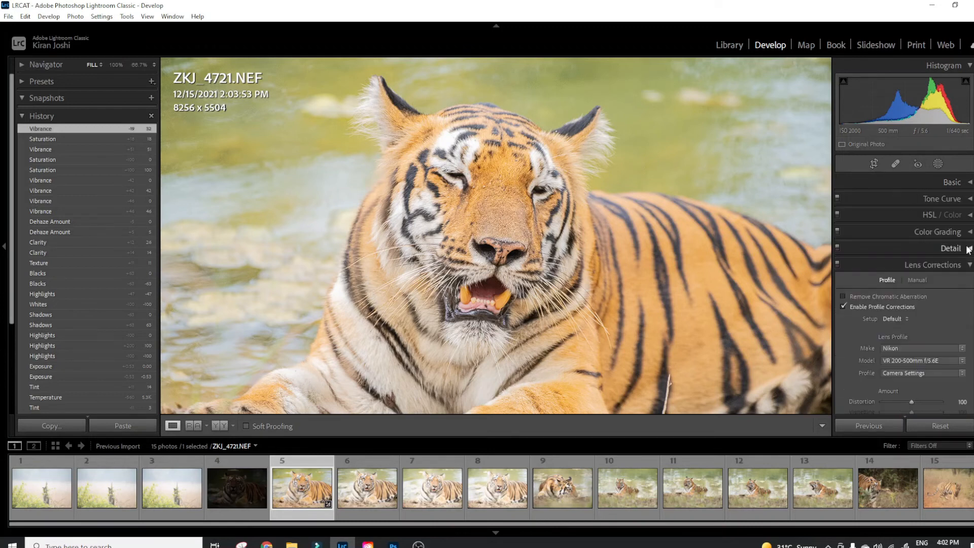
left_click(970, 266)
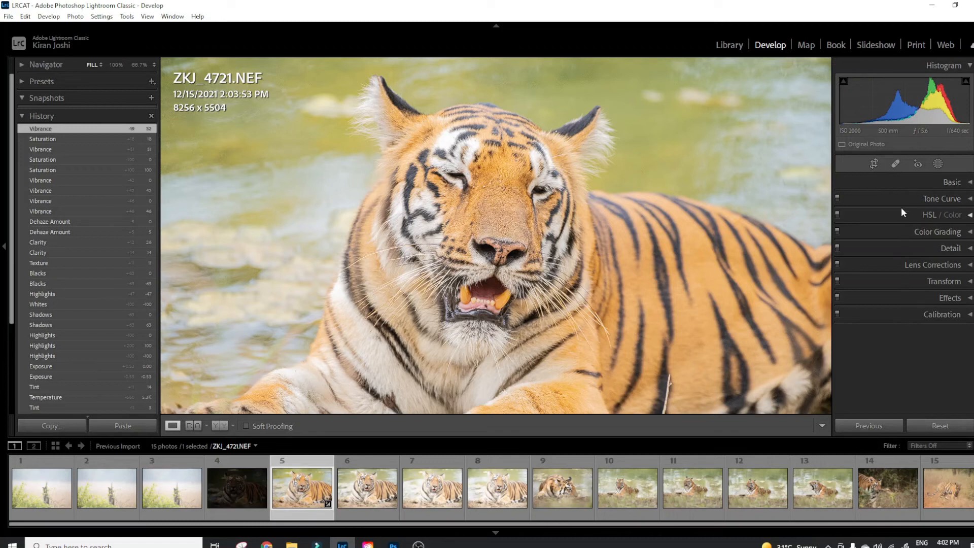
Step: Apply Show All to the adjustment sections and switch the HSL/Color adjustments off and on again
right_click(893, 197)
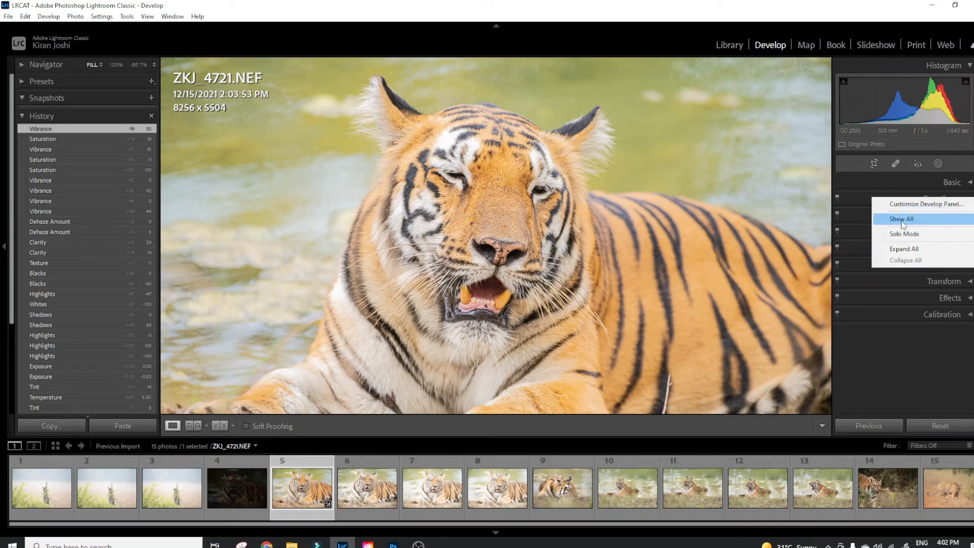
left_click(902, 221)
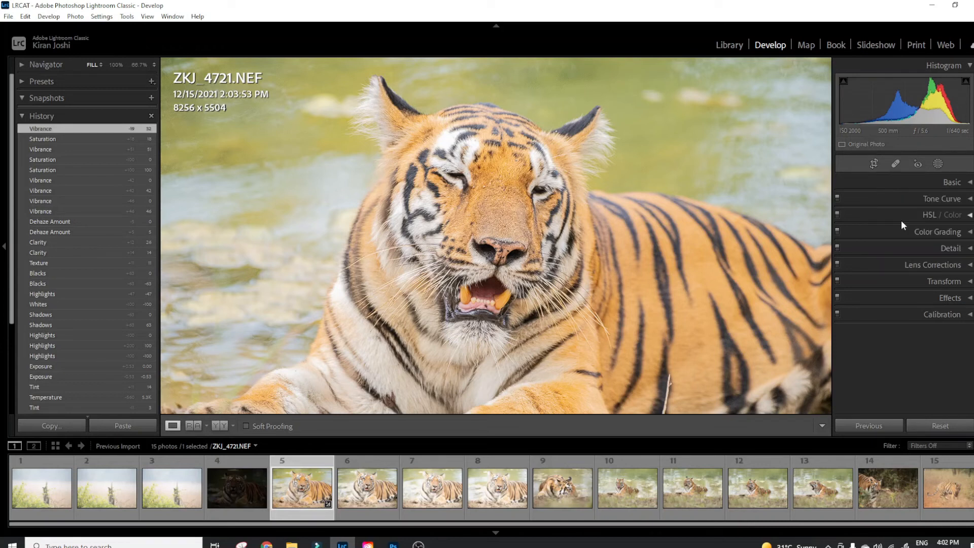
left_click(839, 216)
left_click(839, 216)
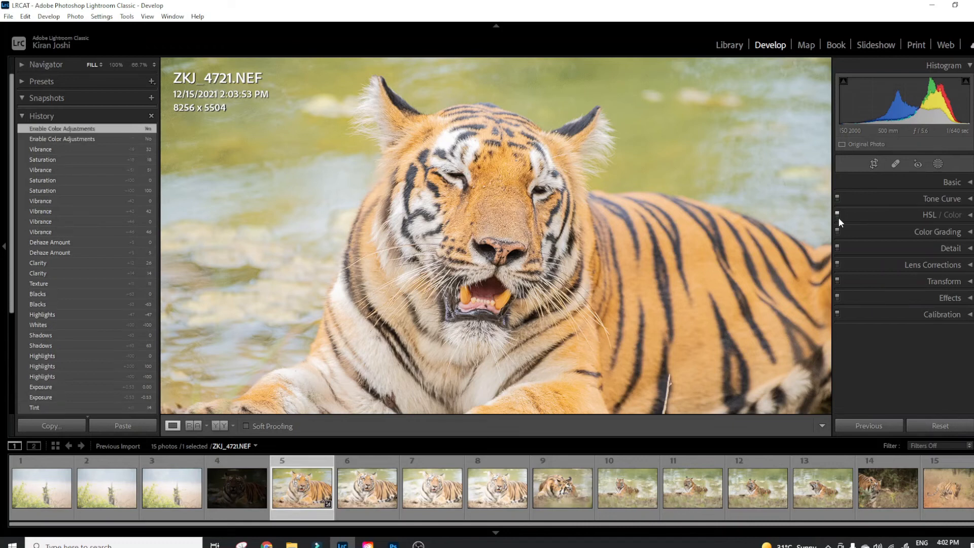
Step: Hide the Basic section by customizing the Develop panel, save the change and restore all sections
right_click(902, 181)
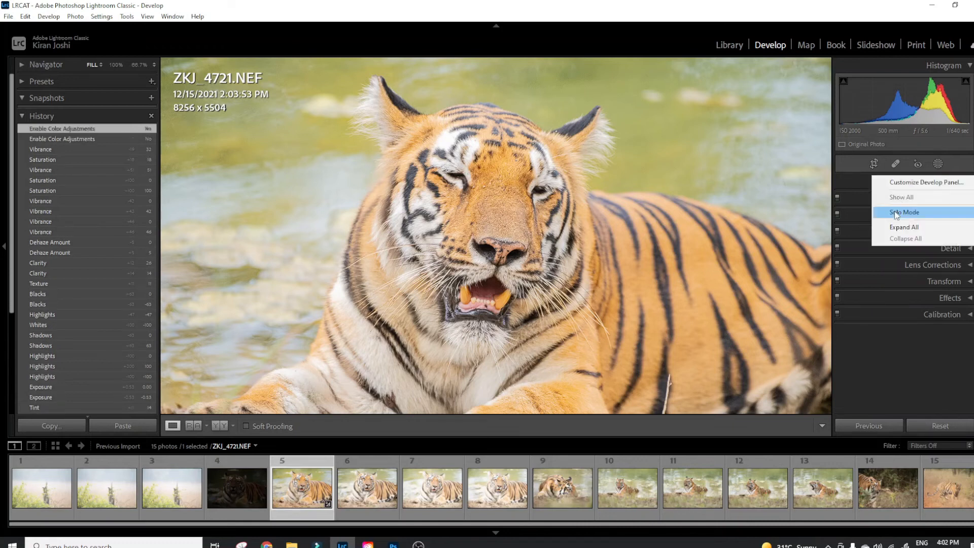
left_click(905, 181)
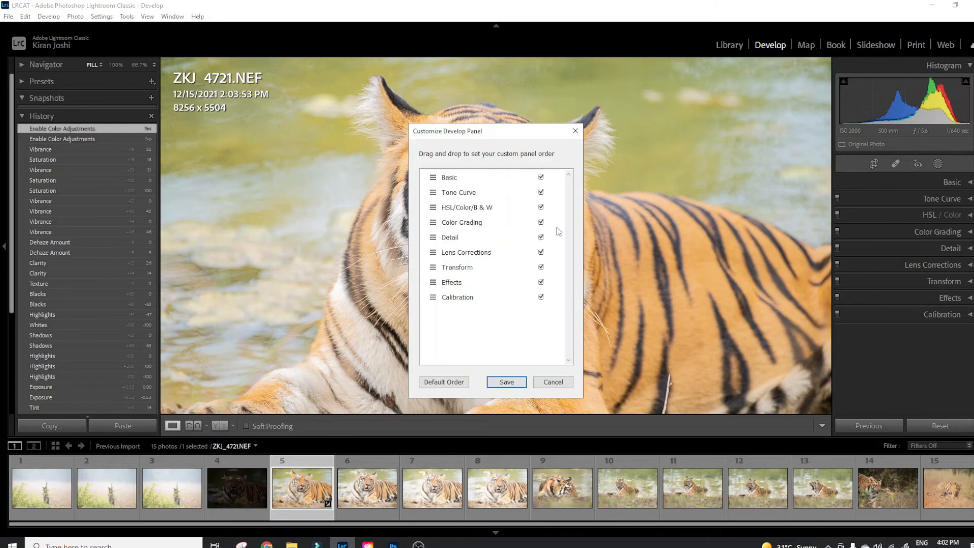
left_click_drag(507, 132, 605, 128)
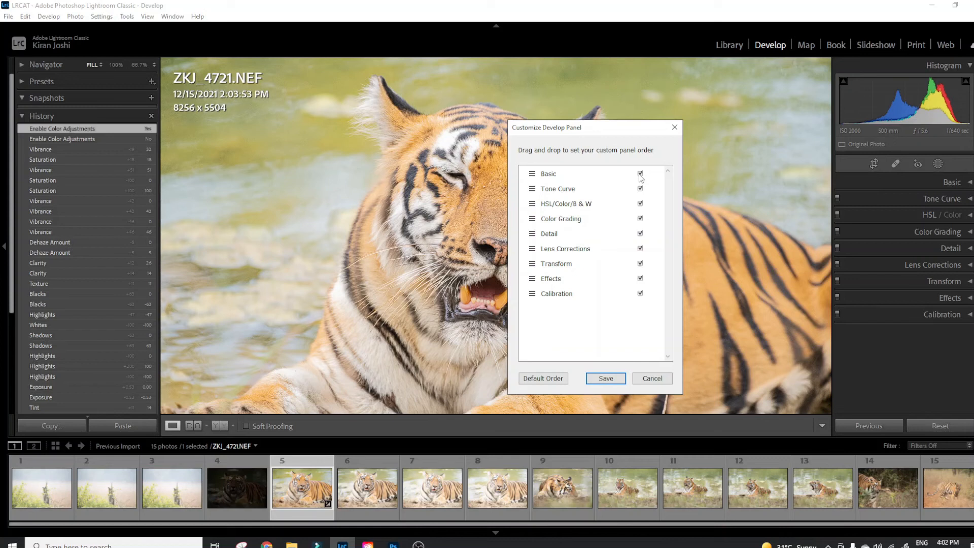
left_click(640, 174)
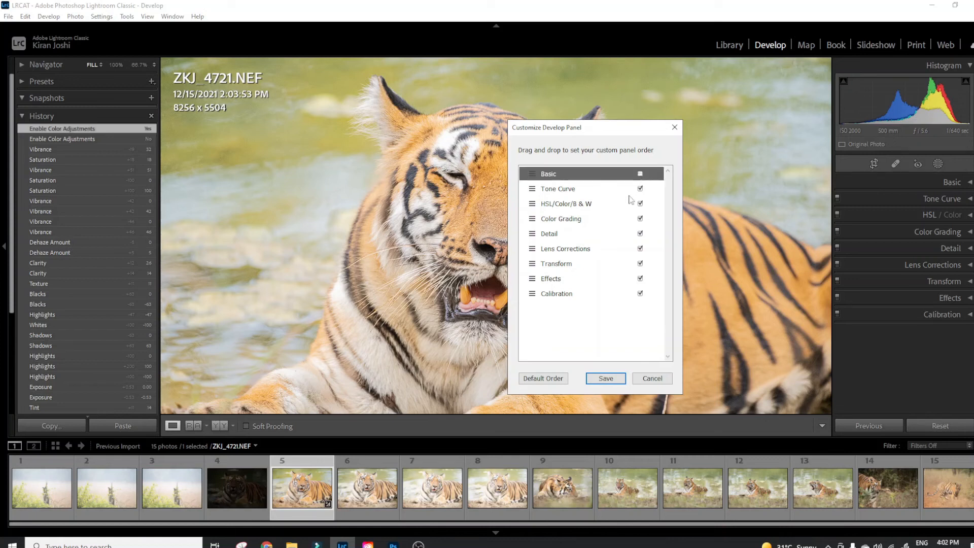
left_click(604, 379)
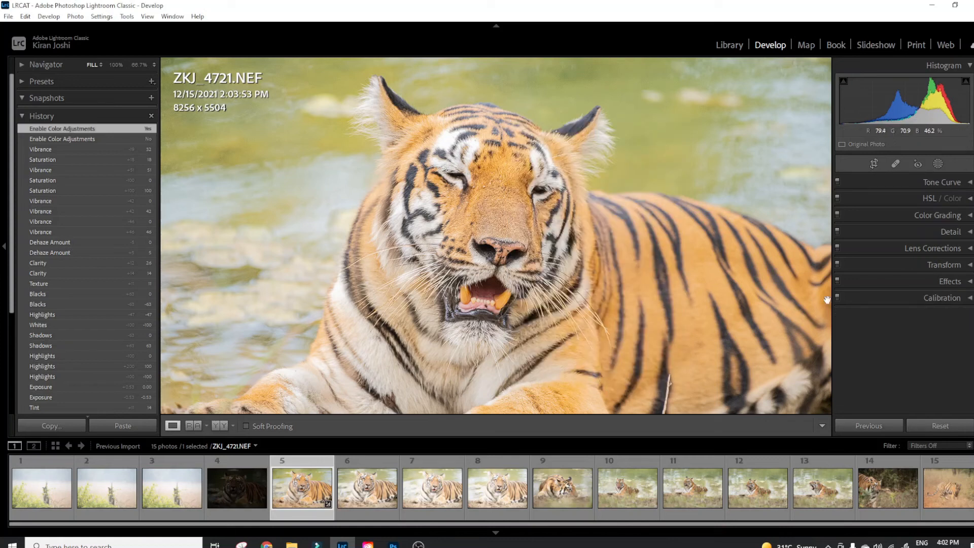
right_click(877, 182)
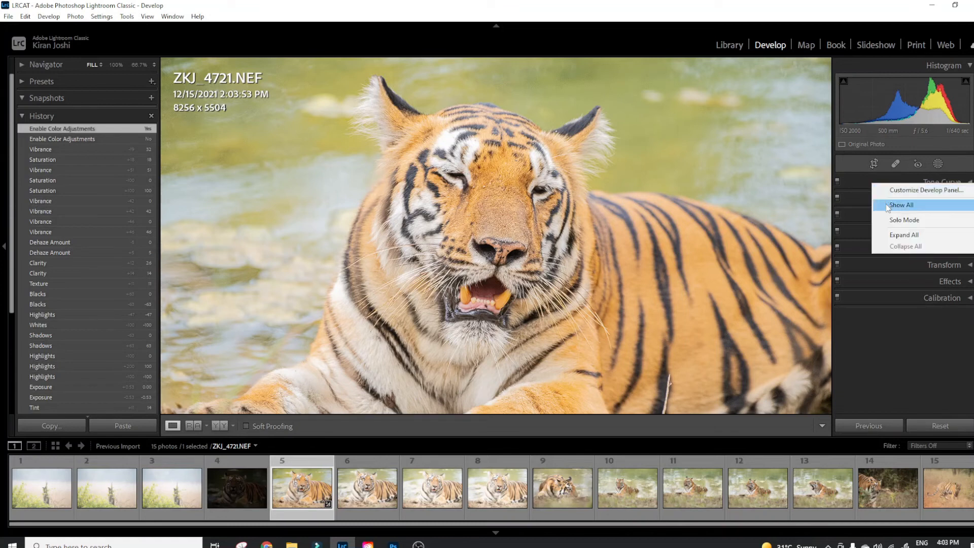
left_click(886, 204)
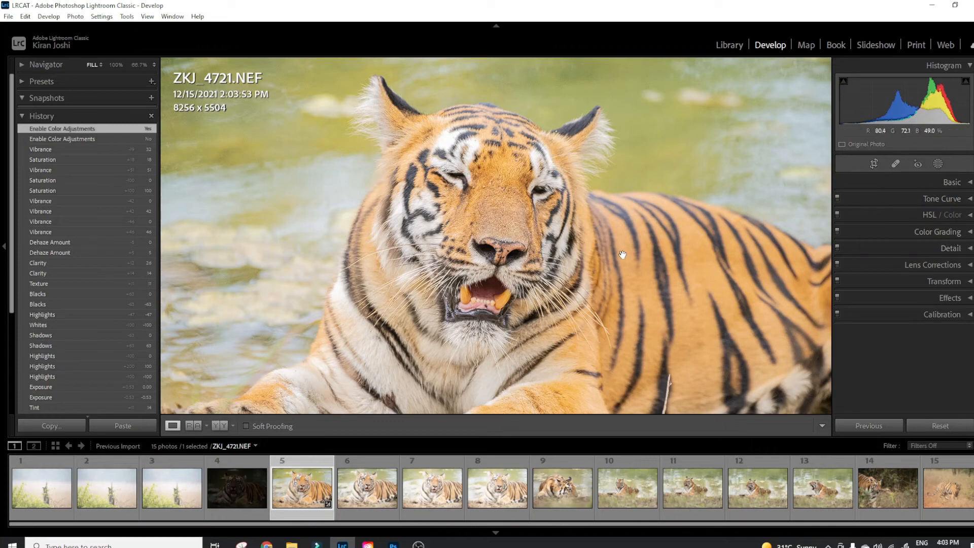
Step: Review the photo's edit History down to the import entry and collapse the list
left_click(525, 267)
left_click(522, 263)
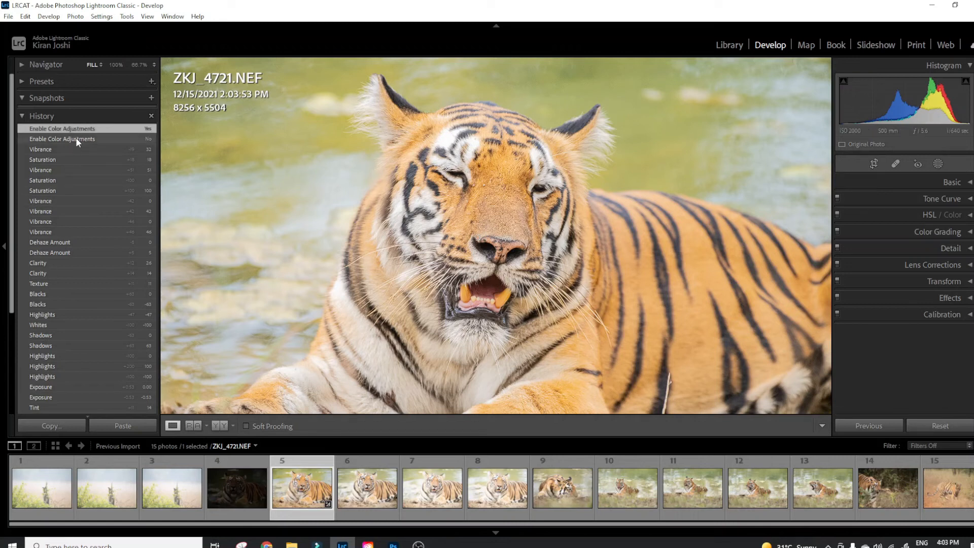
scroll(89, 203, "down", 5)
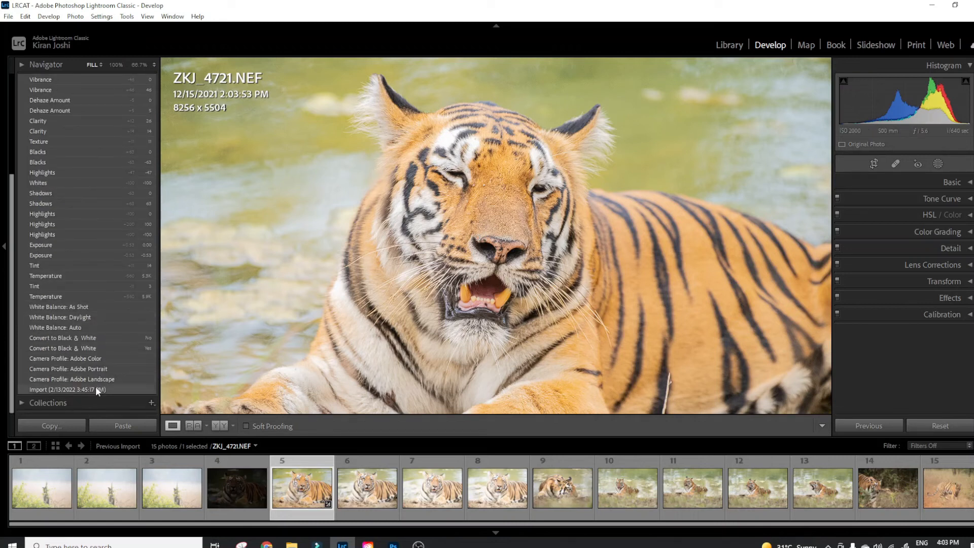
scroll(72, 376, "up", 2)
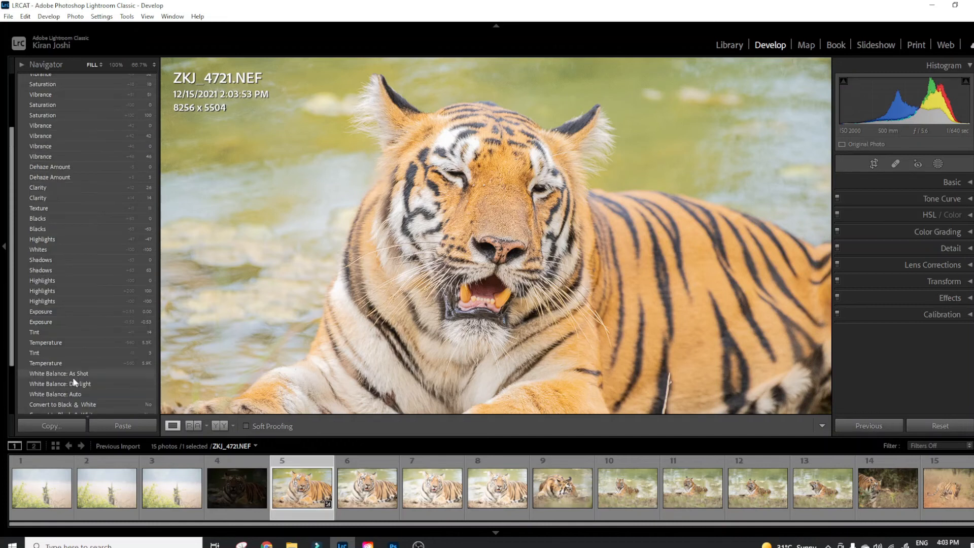
scroll(72, 376, "up", 2)
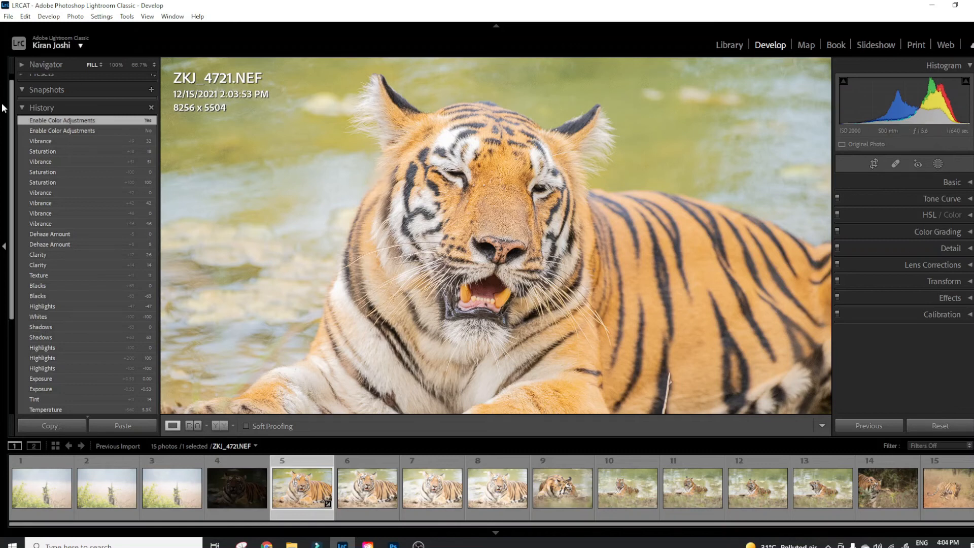
left_click(23, 109)
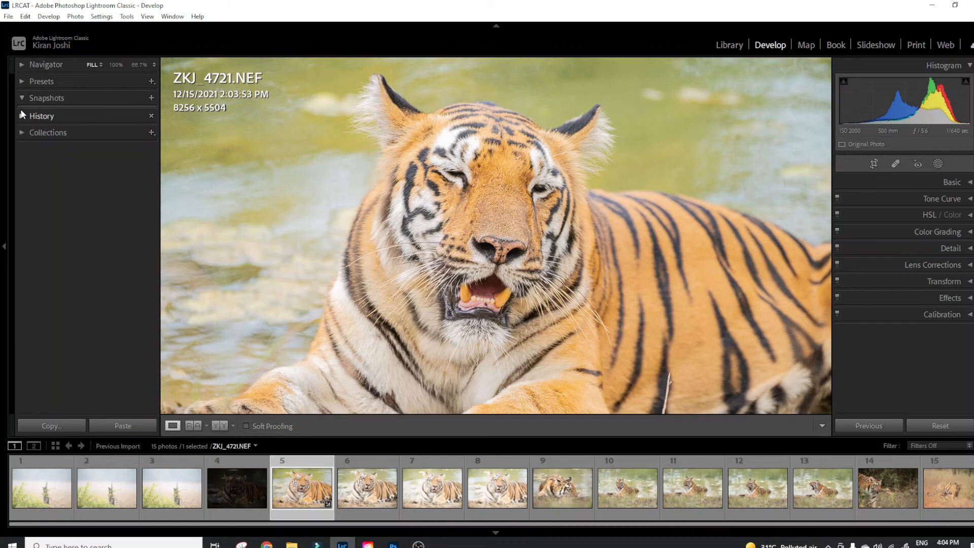
Step: Start exporting the tiger photo and set the destination folder to D:\Photos
left_click(8, 17)
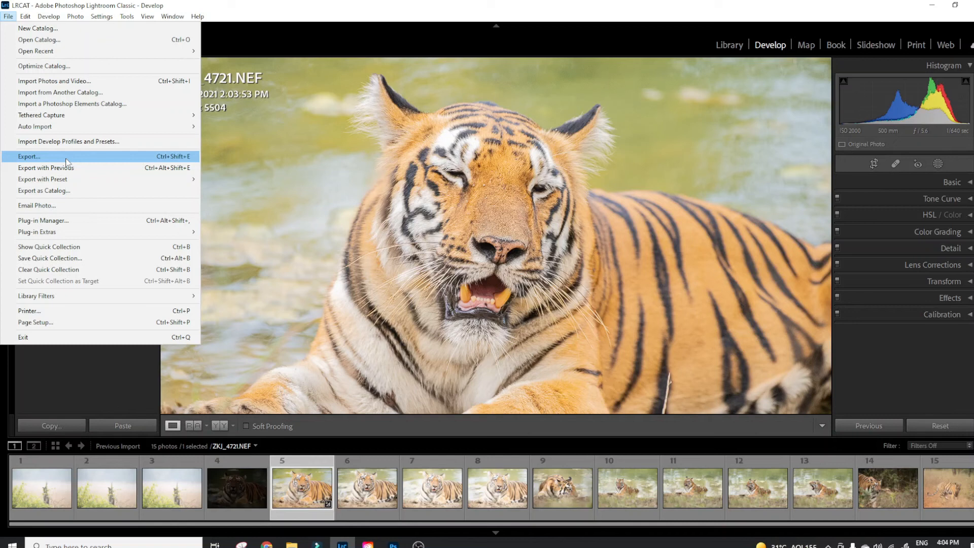
left_click(66, 158)
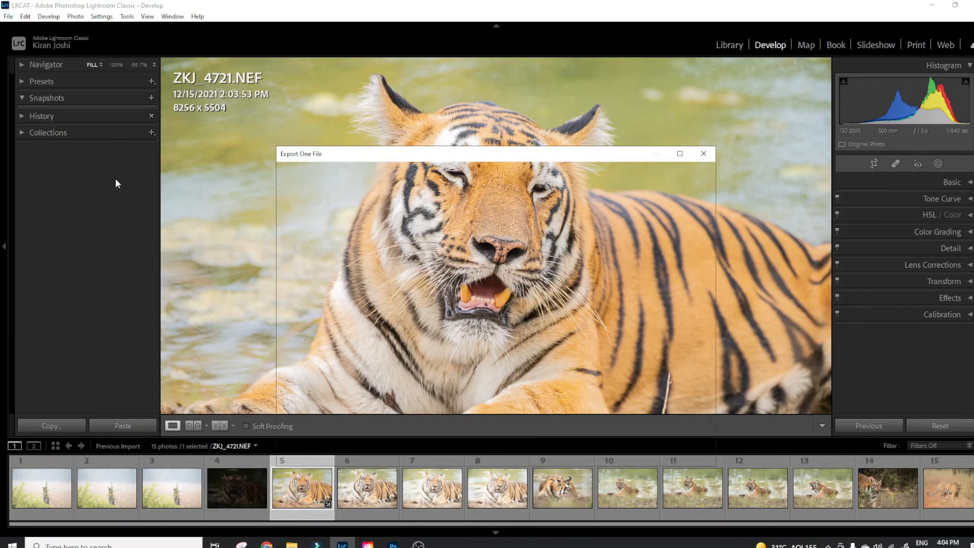
left_click_drag(567, 162, 601, 109)
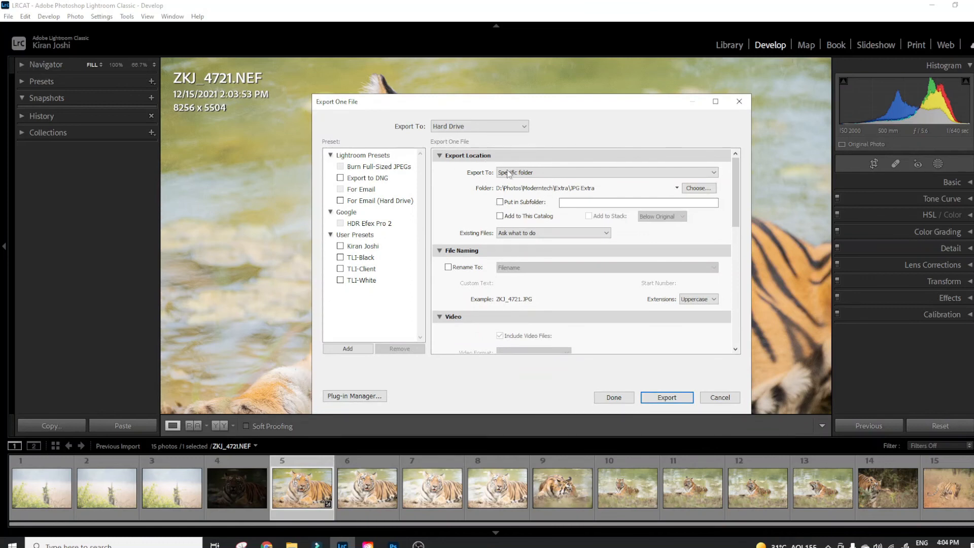
left_click(695, 189)
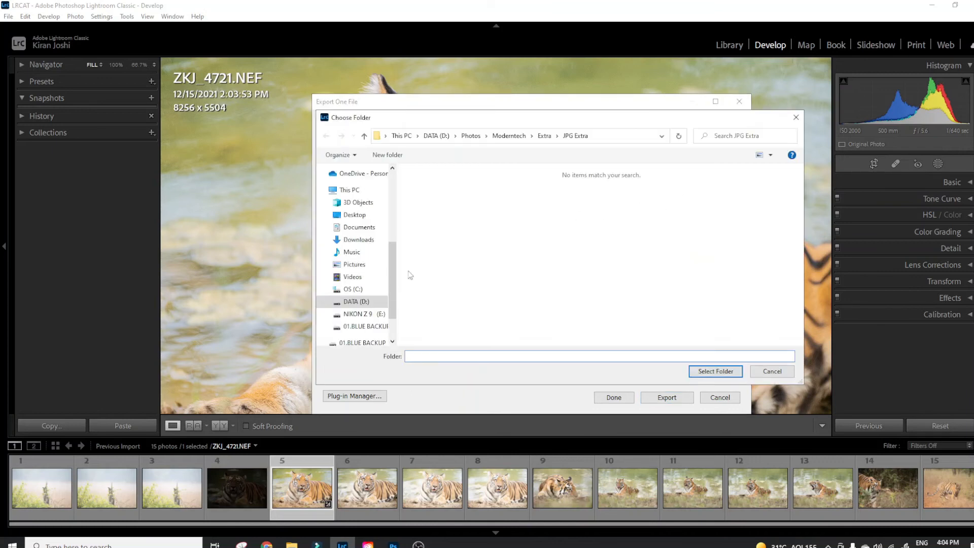
left_click(471, 136)
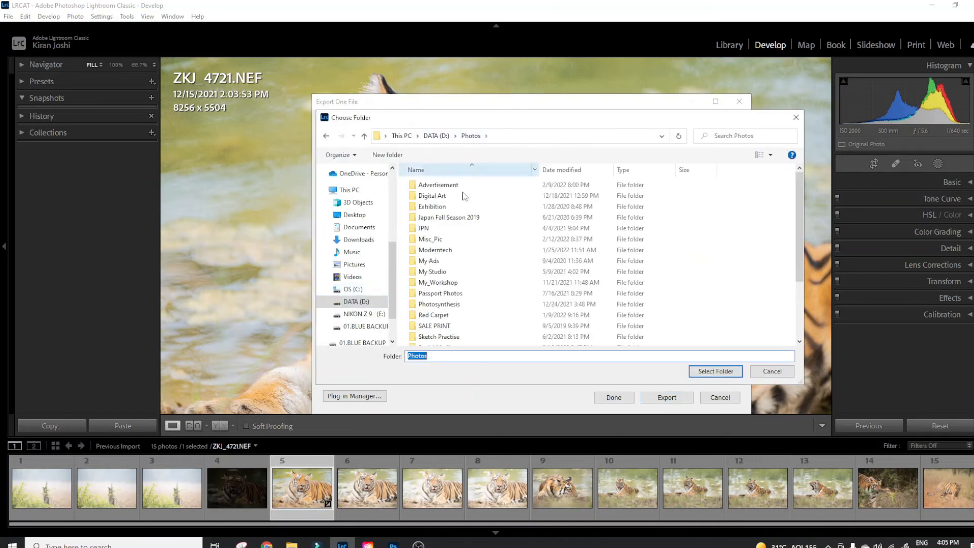
left_click(714, 374)
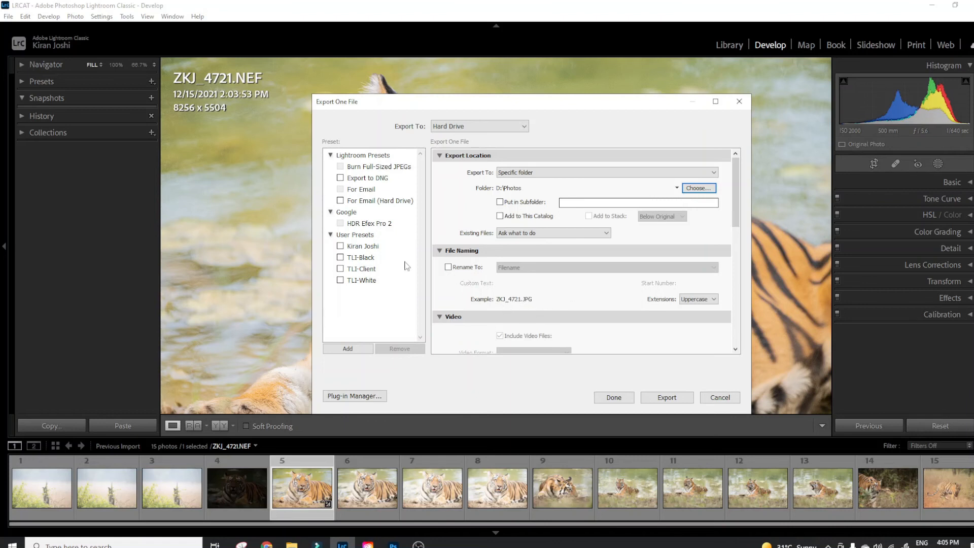
Step: Choose JPEG as the export image format and sRGB as the color space
left_click_drag(734, 215, 747, 264)
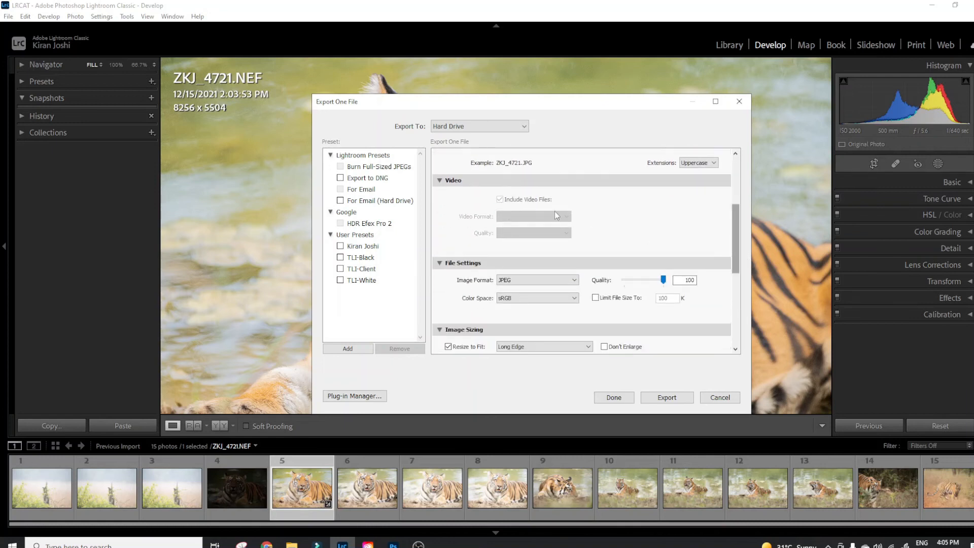
left_click(540, 281)
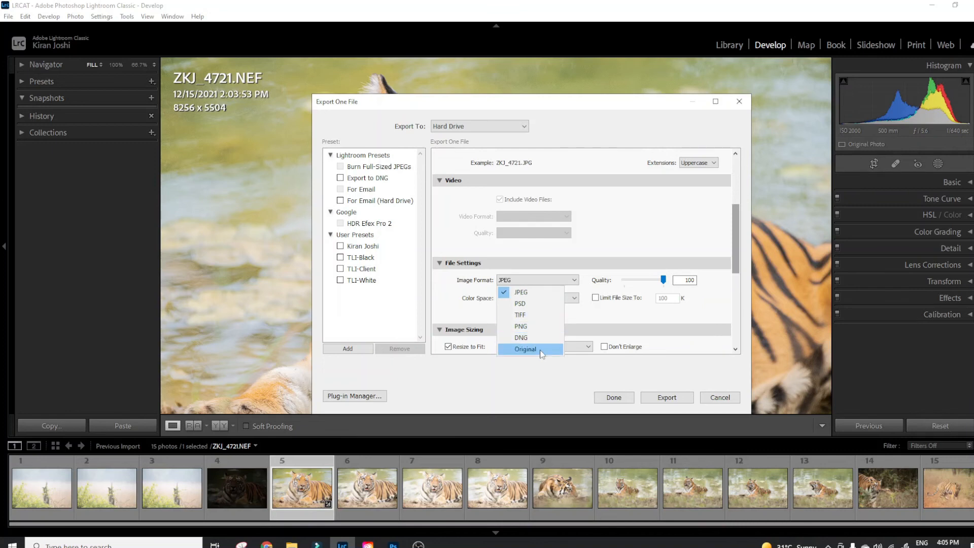
left_click(522, 292)
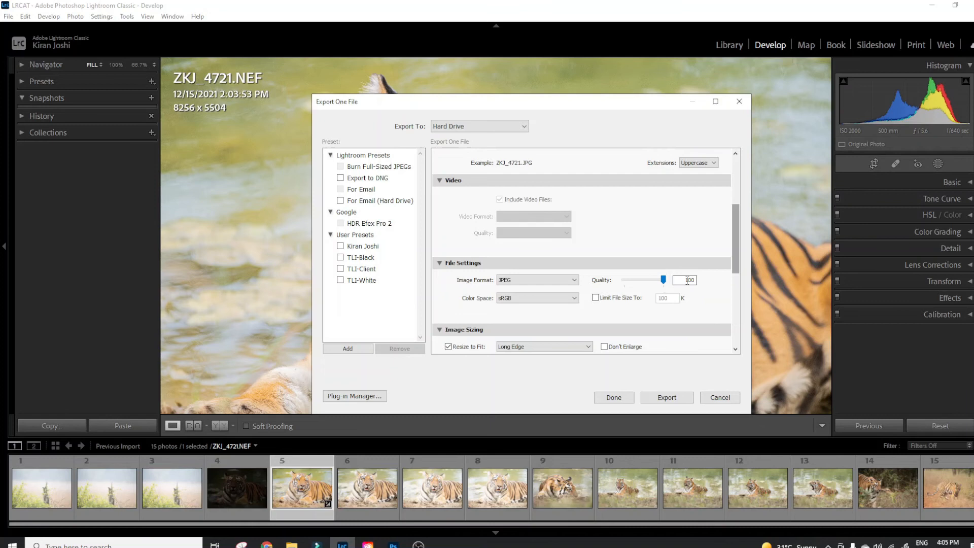
left_click(525, 298)
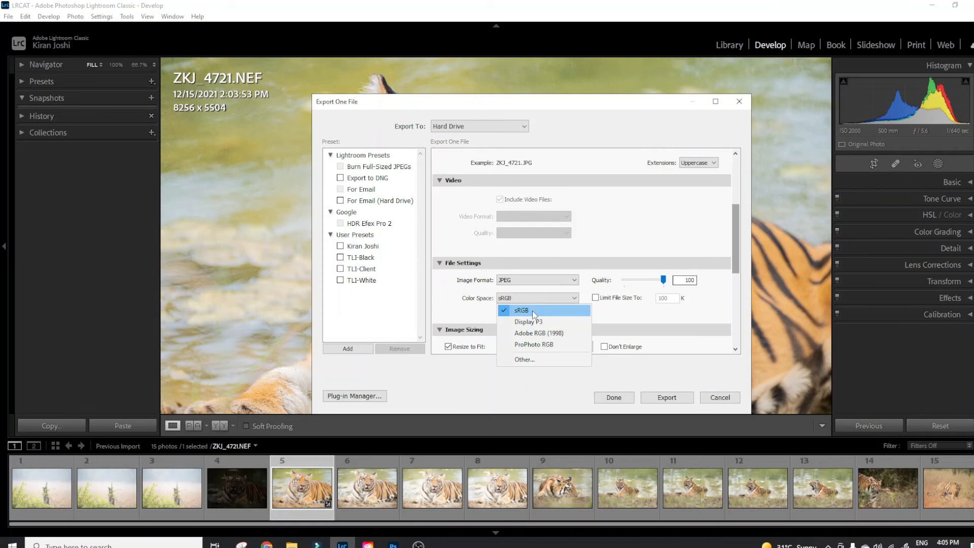
left_click(532, 310)
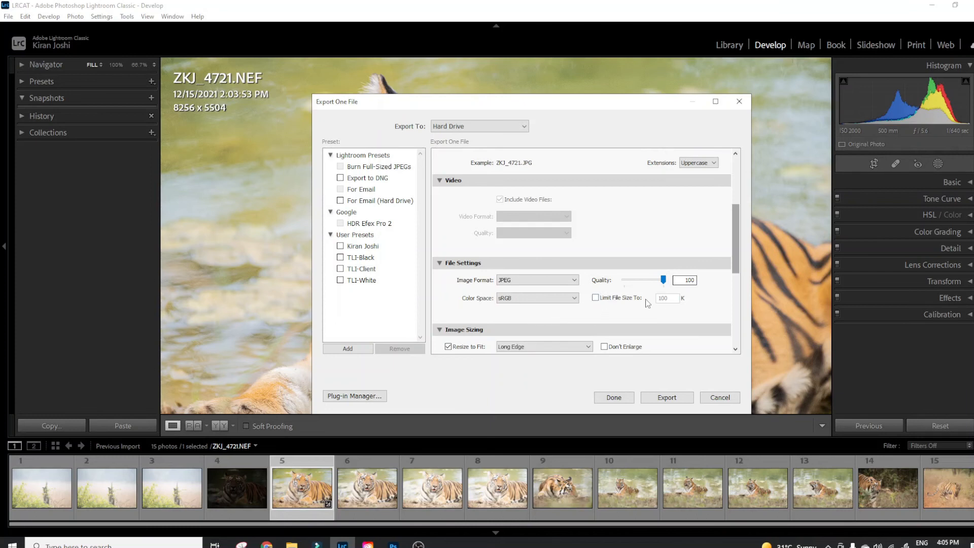
Step: Switch the export's file size limit on and off again
left_click(601, 301)
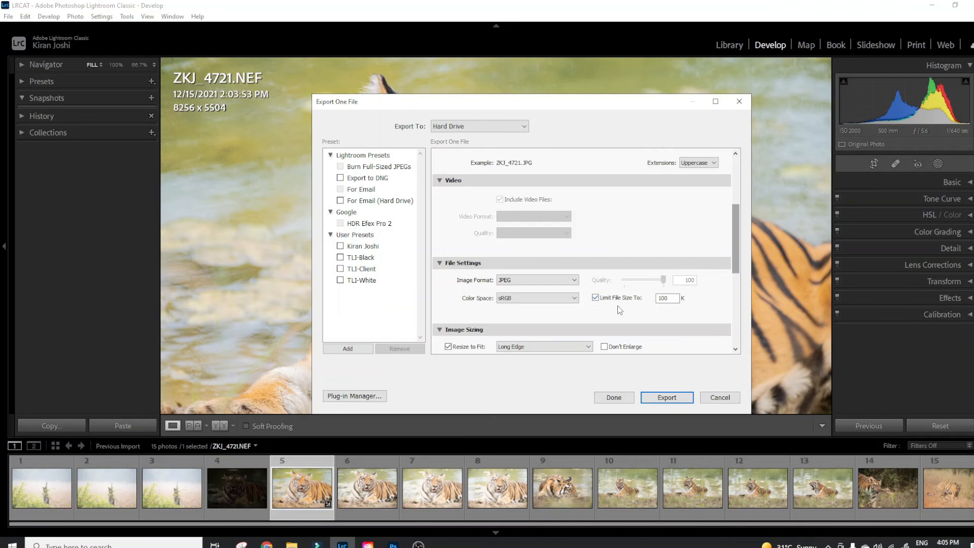
left_click(595, 299)
scroll(679, 312, "down", 4)
scroll(680, 314, "up", 5)
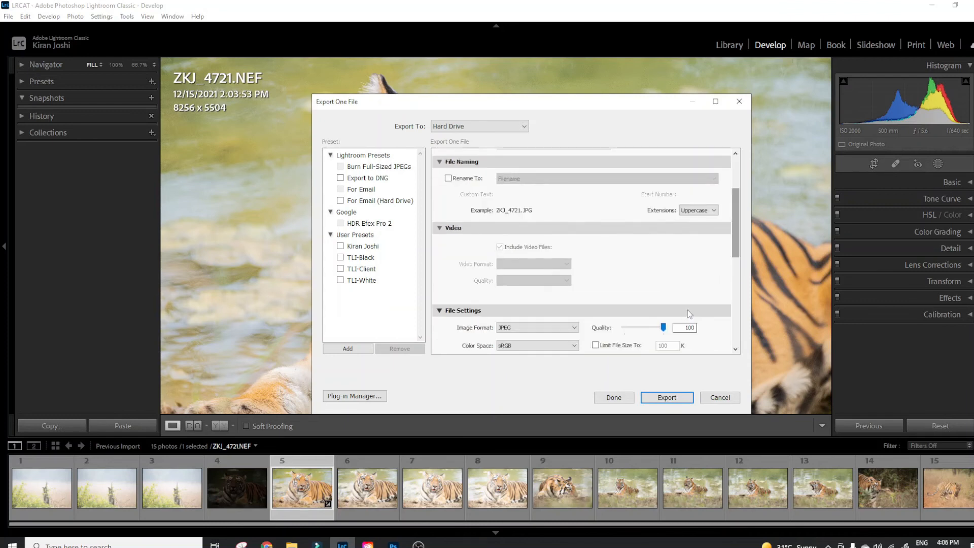
Step: Try switching Resize to Fit off and on in the image sizing settings, and cancel the export
left_click_drag(735, 253, 732, 293)
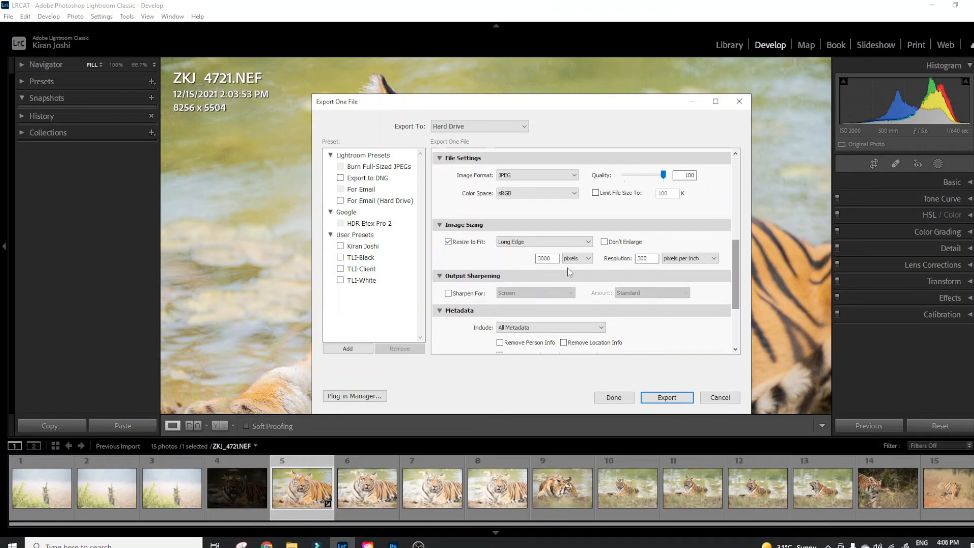
left_click(449, 243)
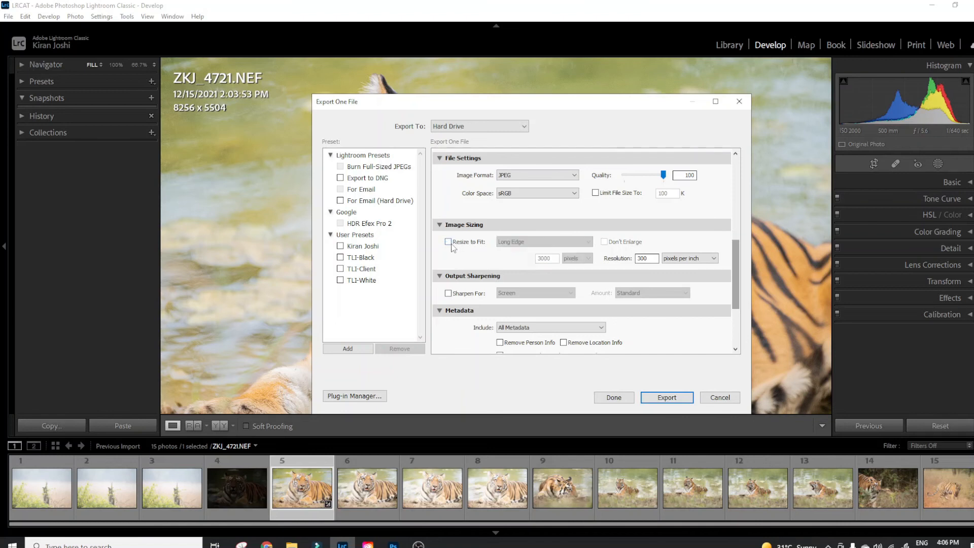
left_click(448, 242)
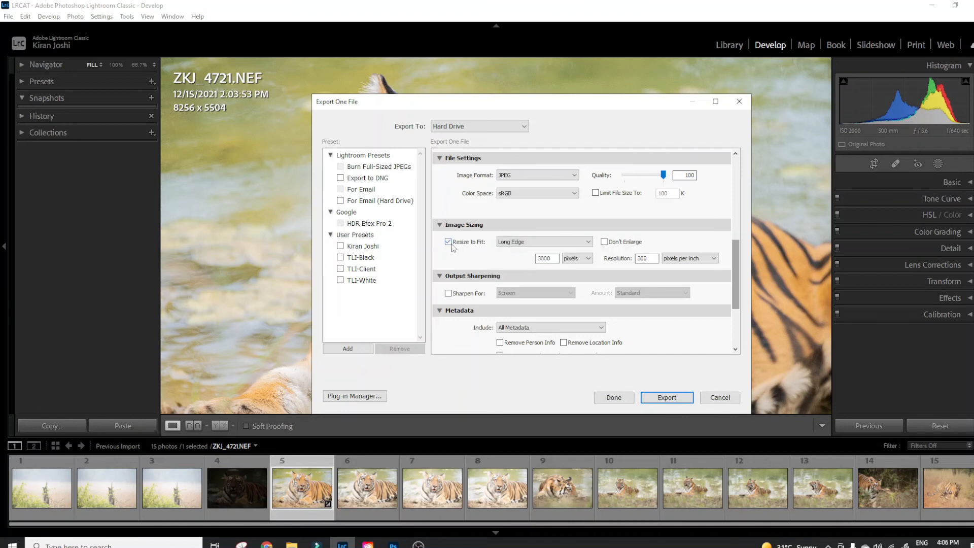
left_click(449, 242)
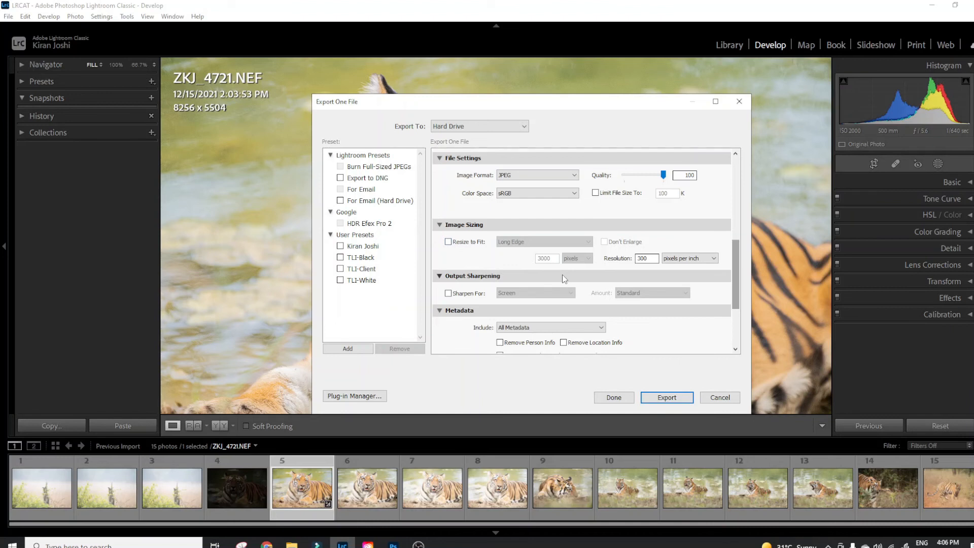
left_click(720, 398)
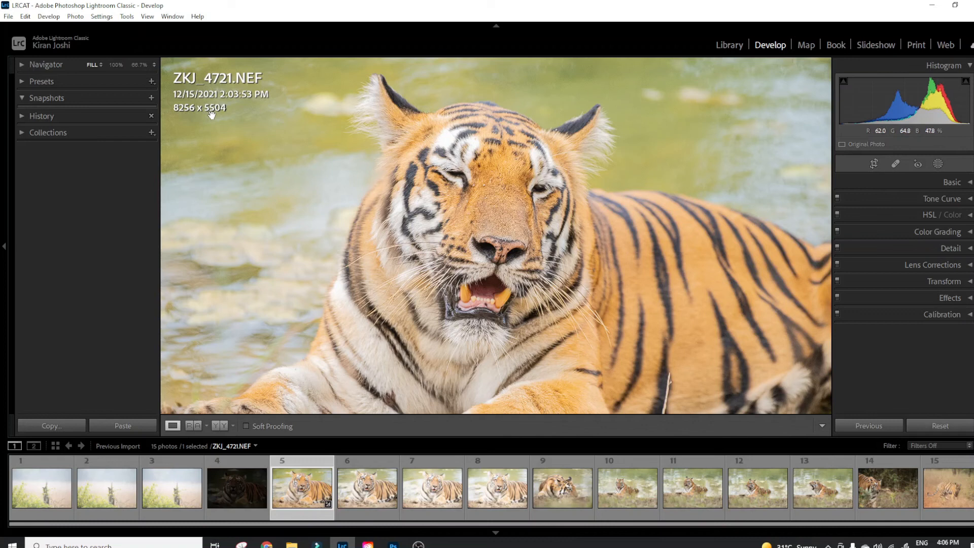
Step: Hide the photo's info overlay, and reopen the export settings to turn off Resize to Fit
key("i")
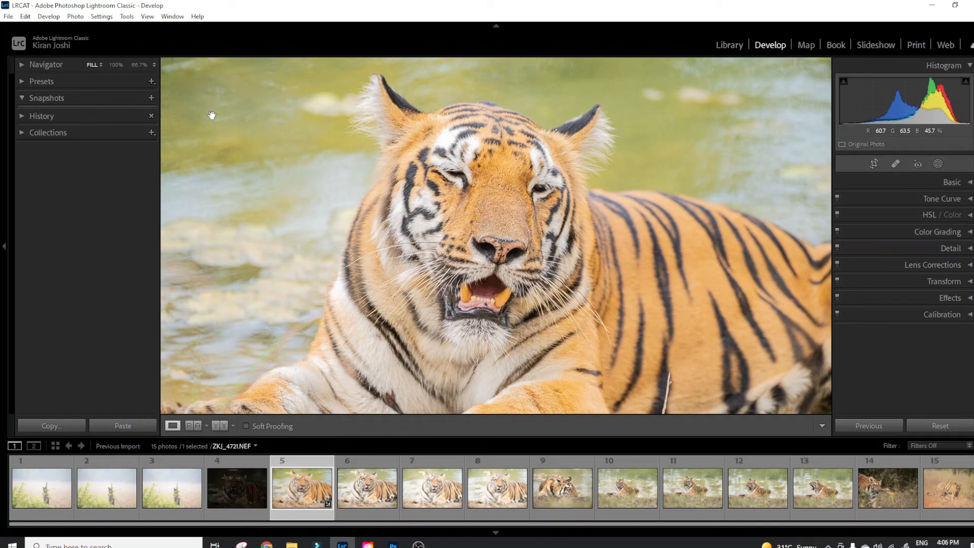
left_click(8, 16)
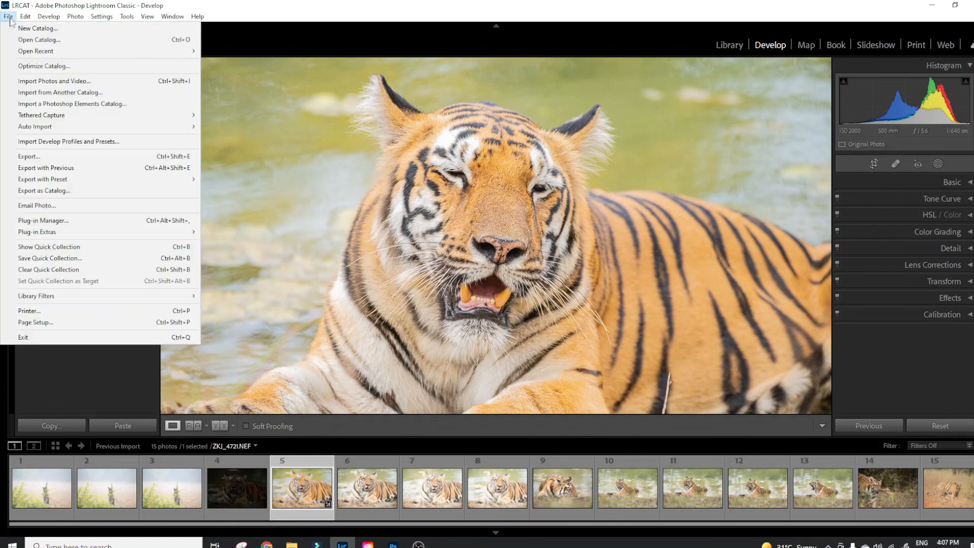
left_click(45, 156)
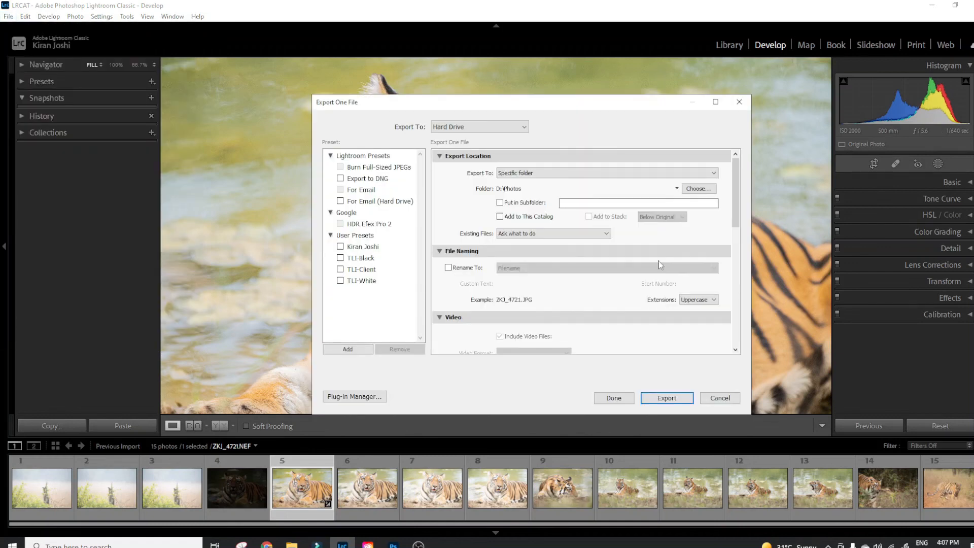
left_click_drag(735, 193, 733, 285)
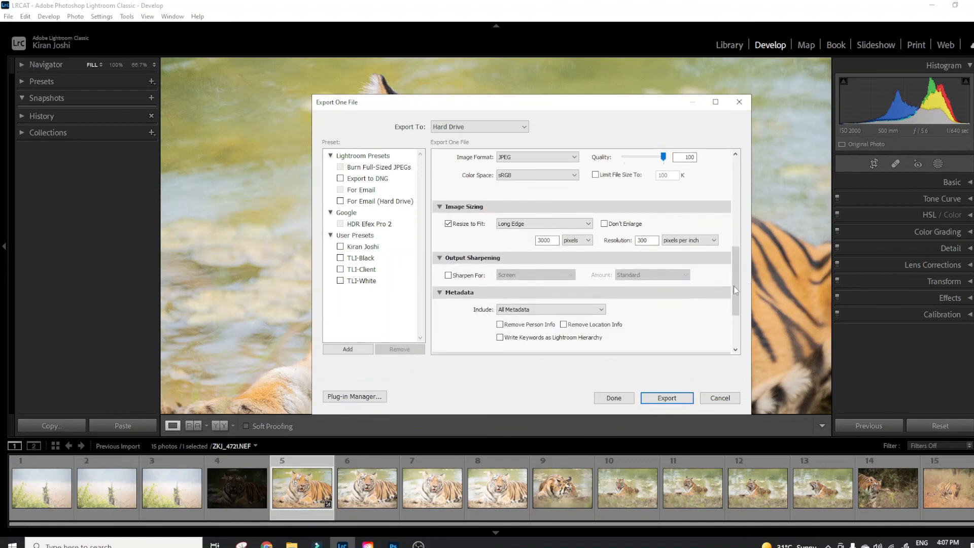
left_click(550, 244)
left_click(452, 226)
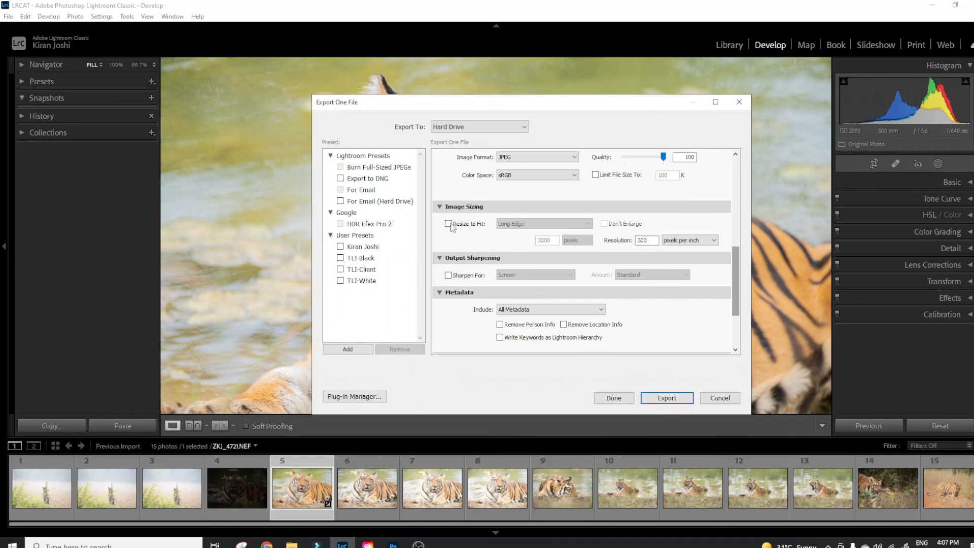
left_click(646, 241)
Step: Export the photo with All Metadata included and After Export set to Do nothing
scroll(734, 290, "down", 2)
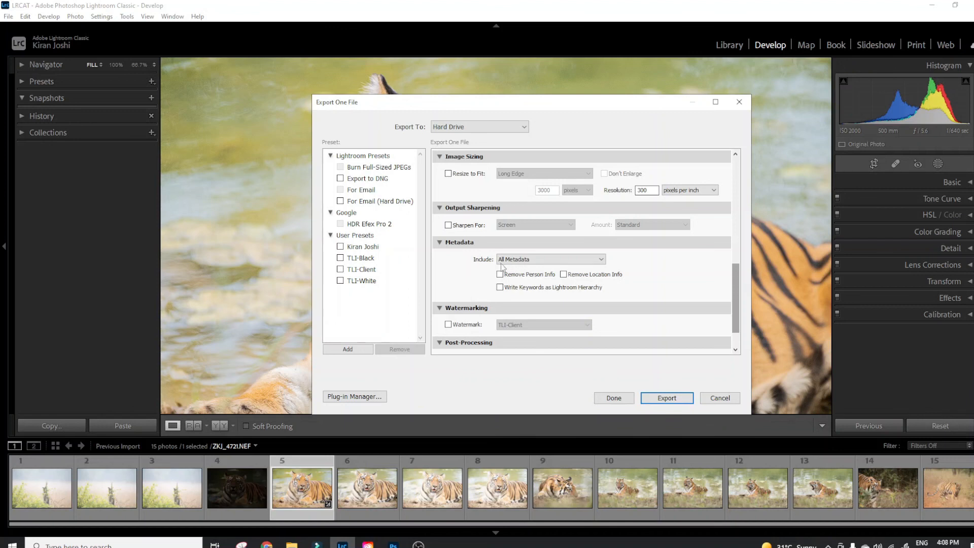
left_click(516, 263)
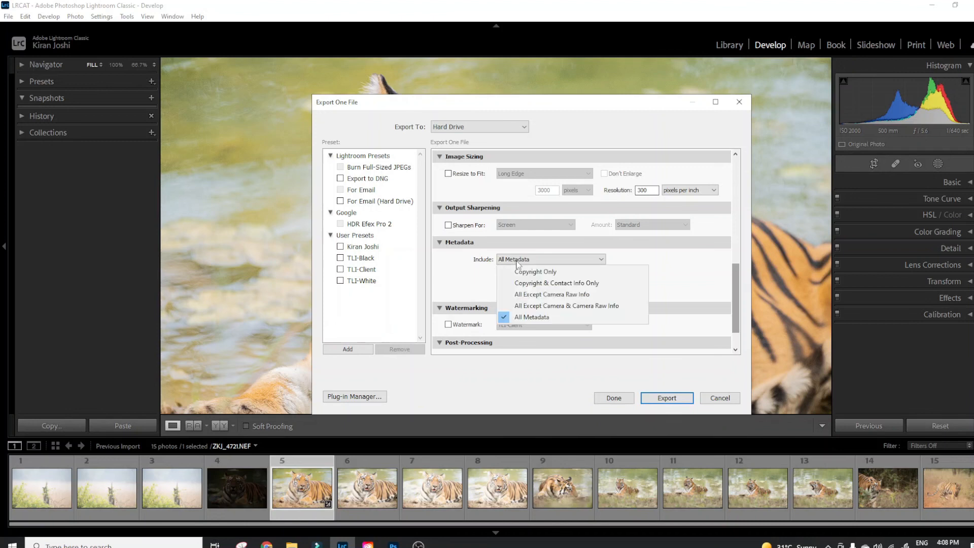
left_click(530, 317)
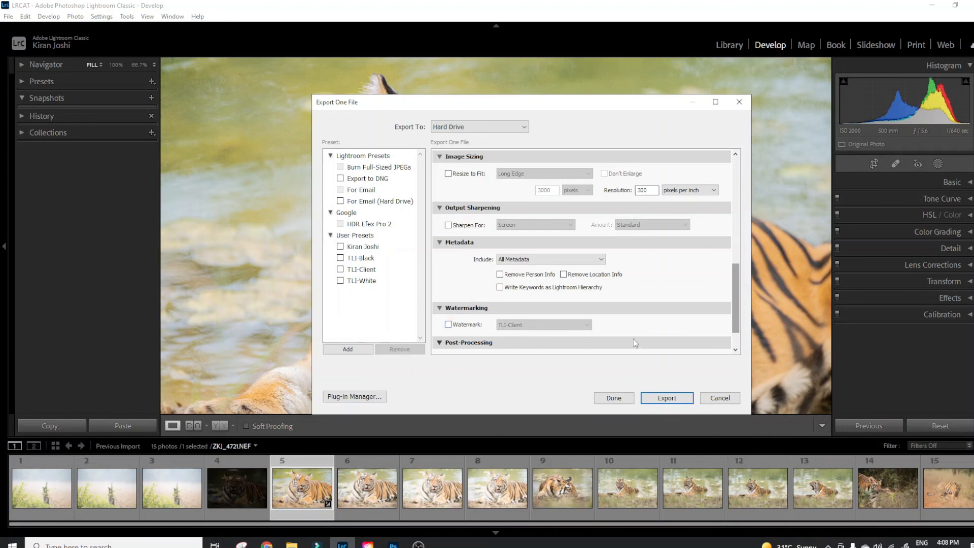
scroll(732, 324, "down", 2)
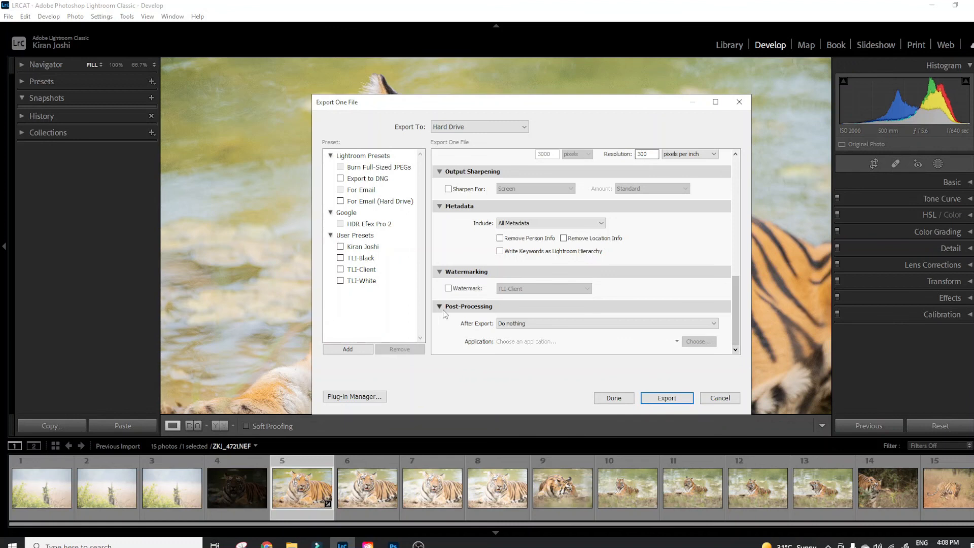
left_click(511, 325)
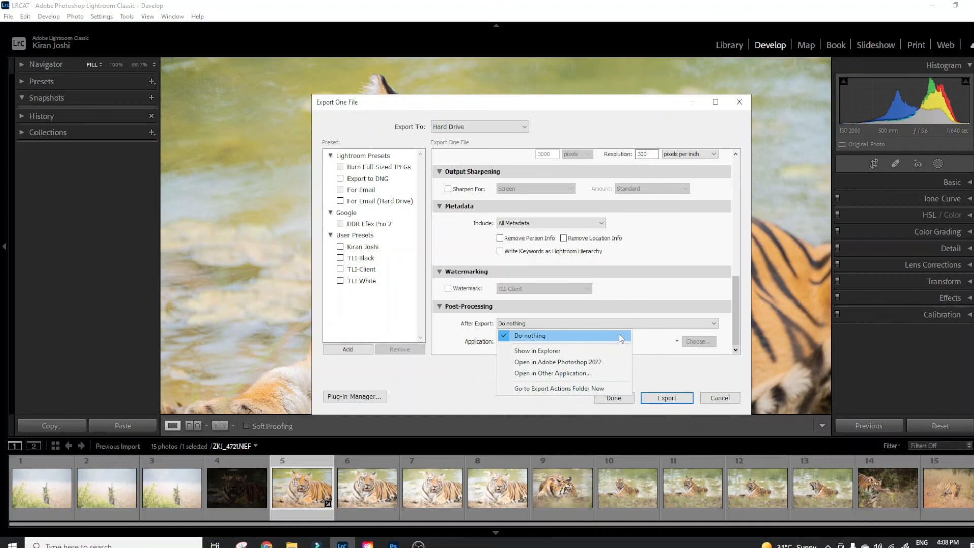
left_click(587, 339)
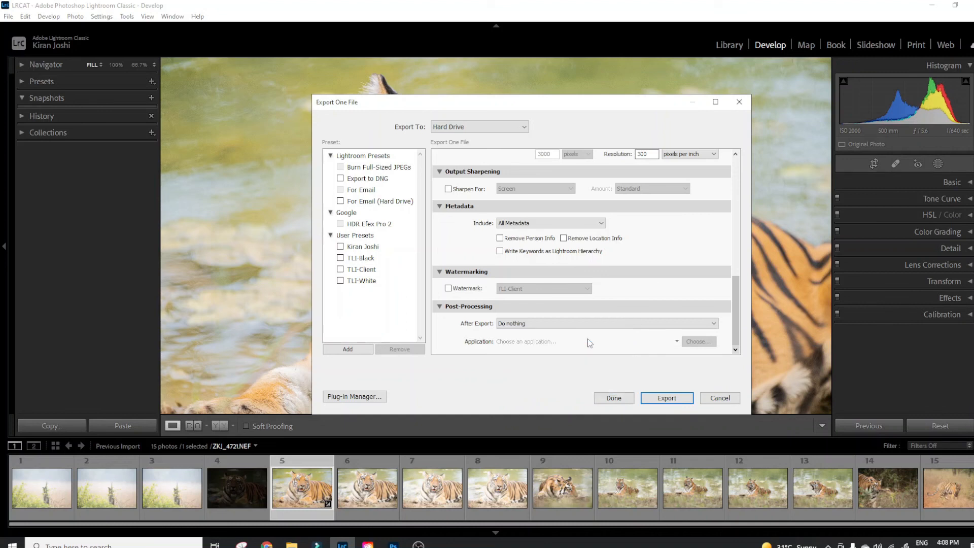
left_click(659, 399)
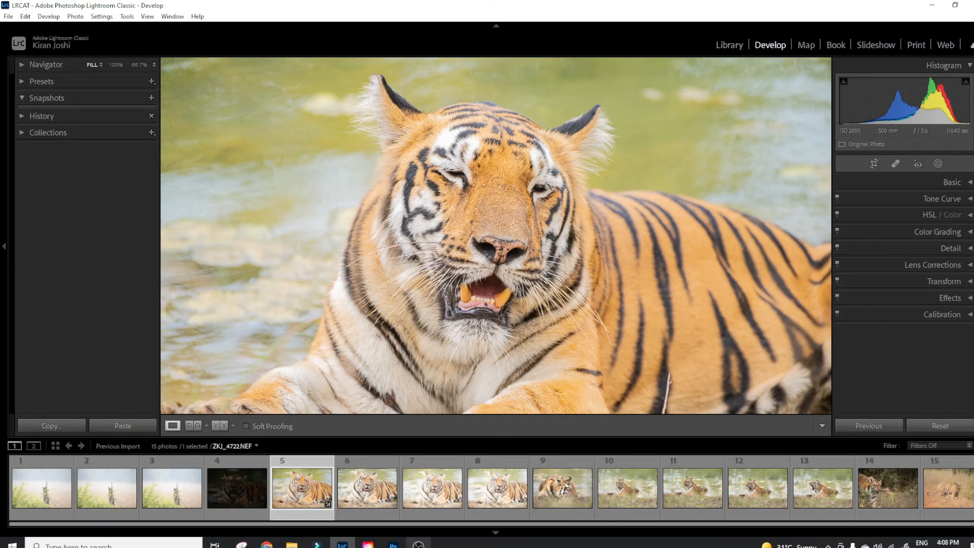
Step: Switch to File Explorer, view the exported ZKJ_4721 JPG from D:\Photos, and return to Lightroom Classic
left_click(293, 543)
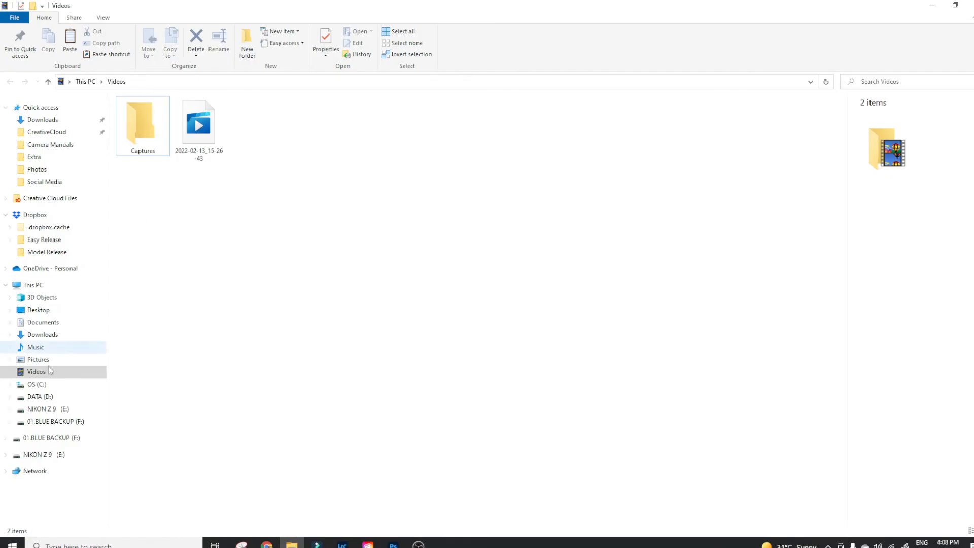
left_click(41, 398)
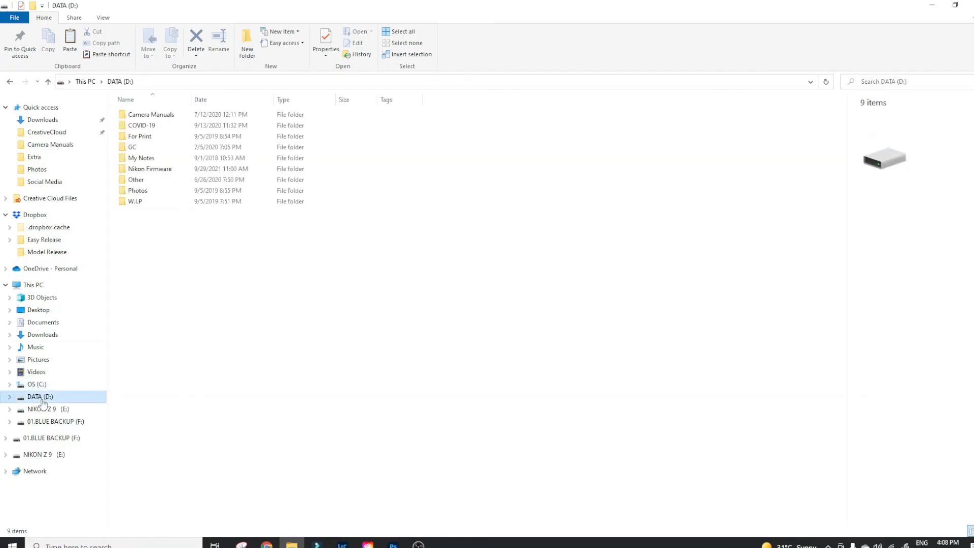
double_click(138, 190)
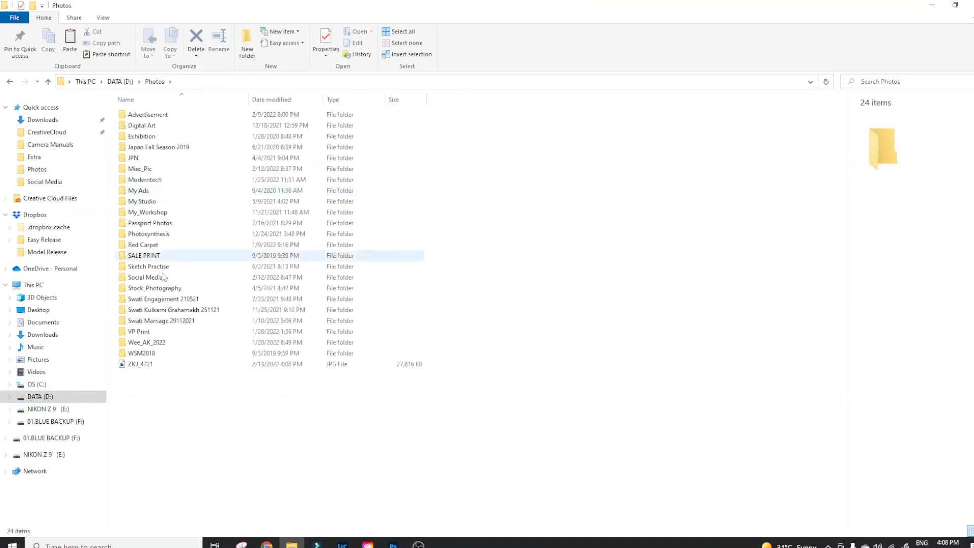
double_click(142, 365)
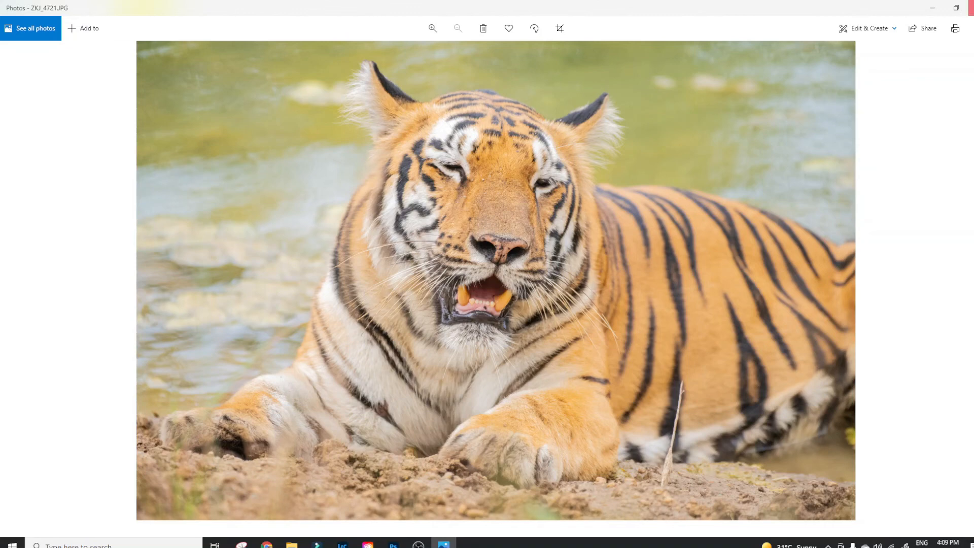
left_click(969, 8)
left_click(342, 544)
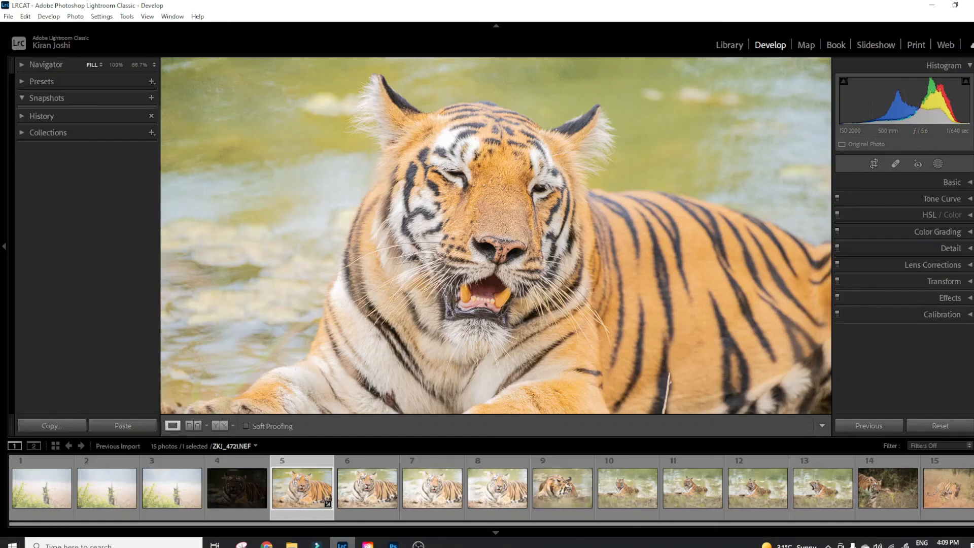